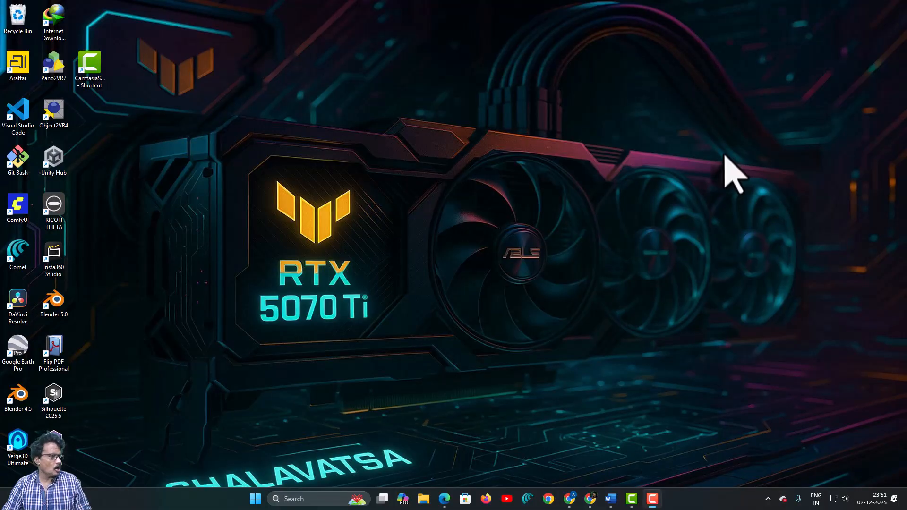
# - Launch Unity Hub, then expand the video description and follow its Patreon link to Unity 6 Learning
pyautogui.doubleClick(52, 158)
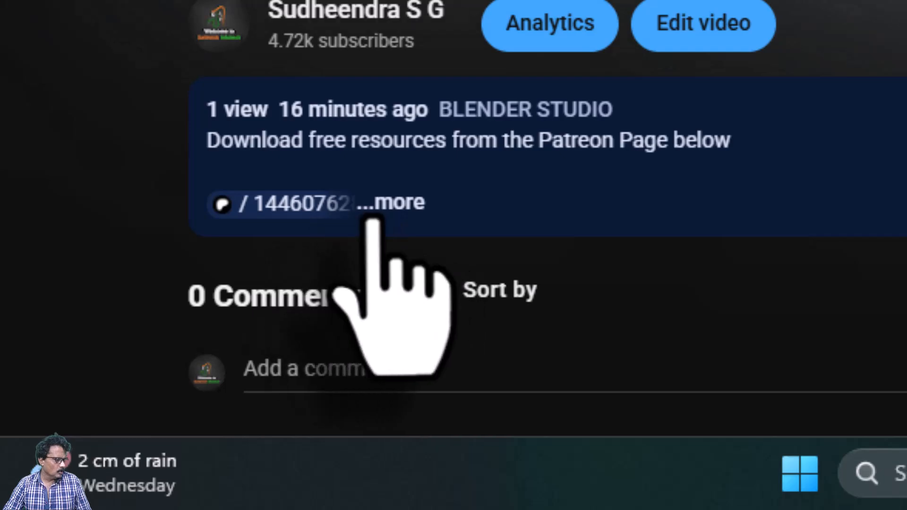
pyautogui.click(390, 208)
pyautogui.scroll(-2, 330, 189)
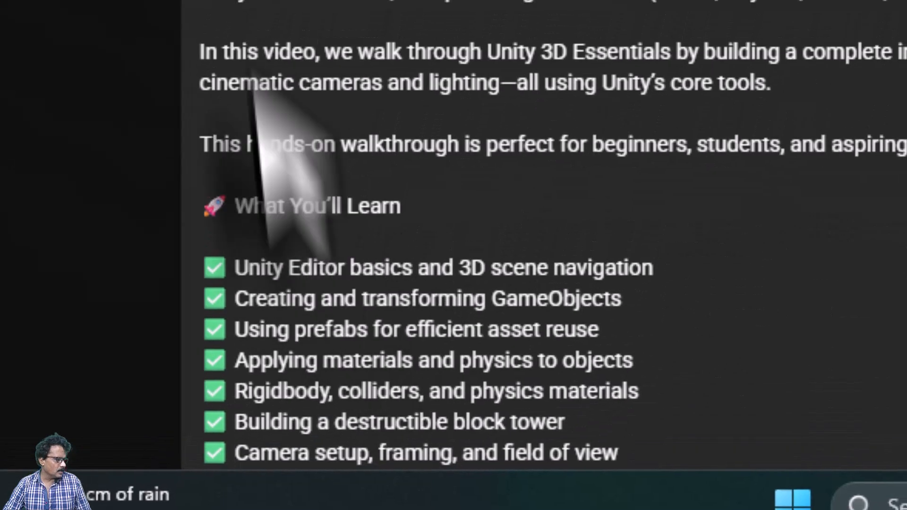
pyautogui.scroll(1, 260, 142)
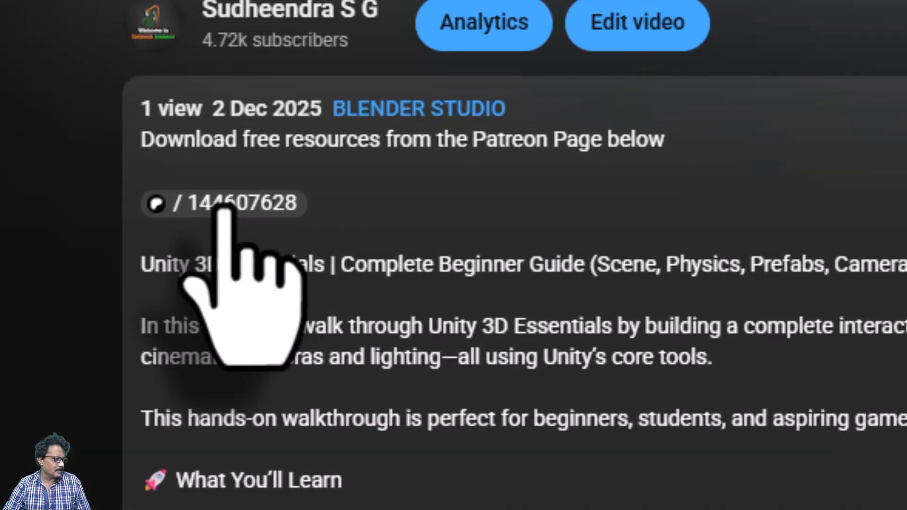
pyautogui.click(224, 208)
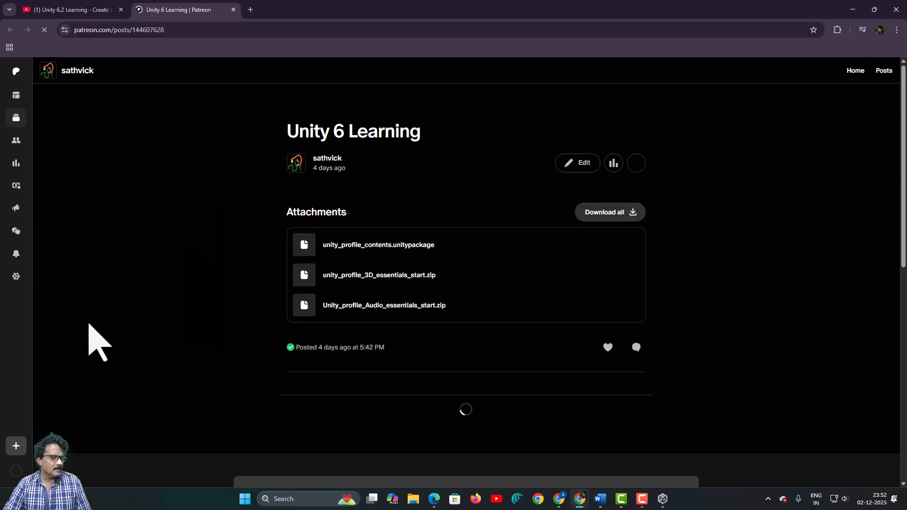
# - Scroll to the post's attachments and select the Audio essentials start zip
pyautogui.scroll(-4, 390, 333)
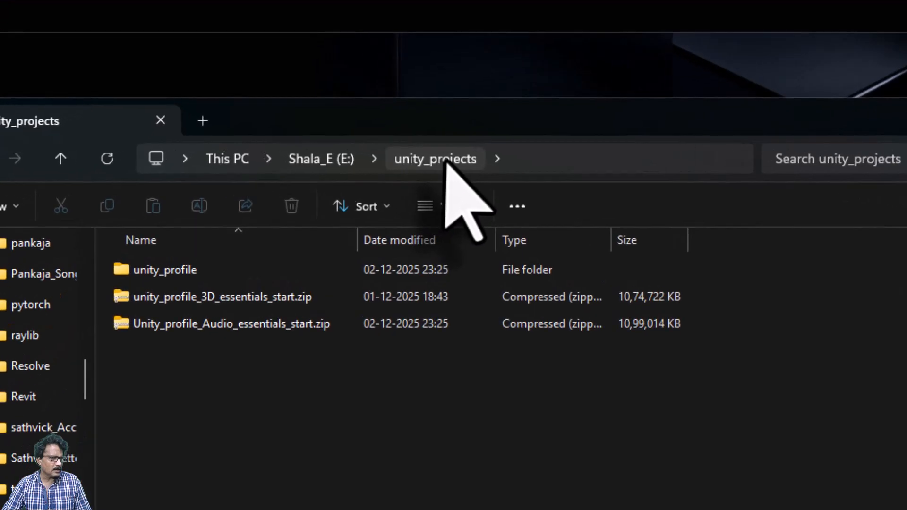
pyautogui.click(265, 331)
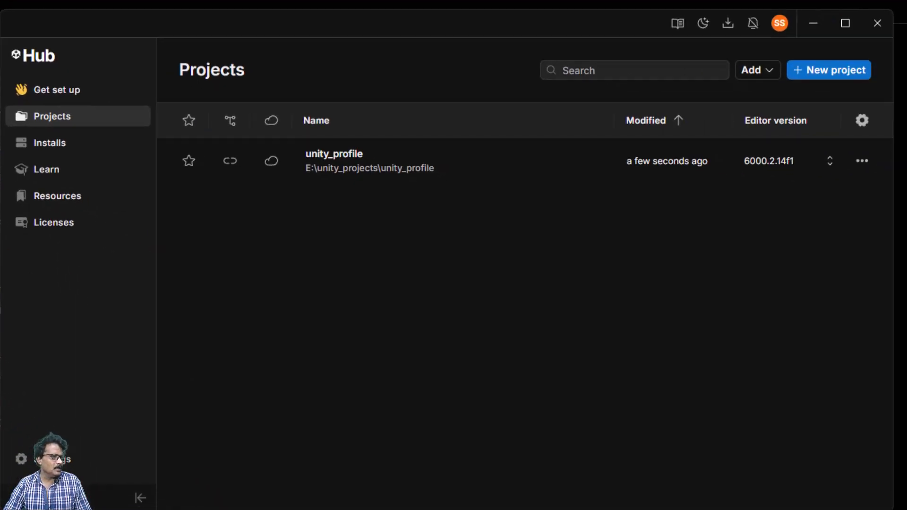
pyautogui.click(768, 72)
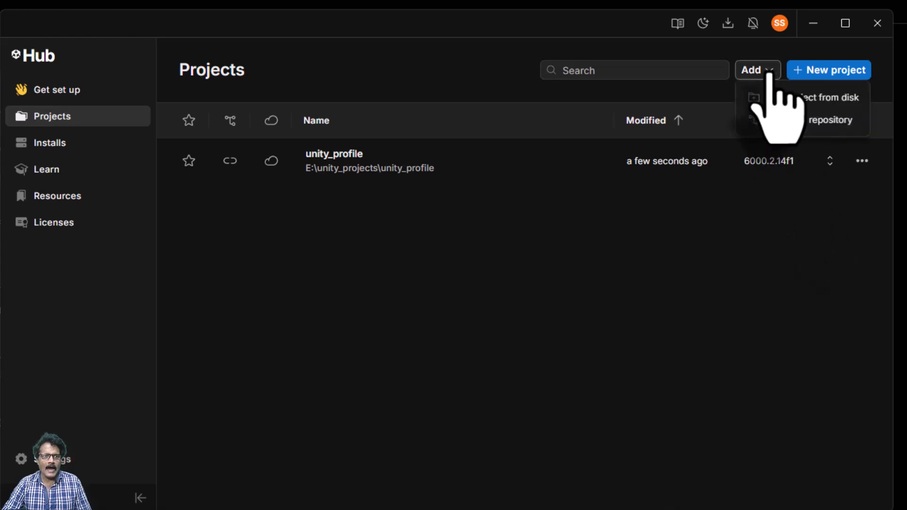
pyautogui.click(779, 99)
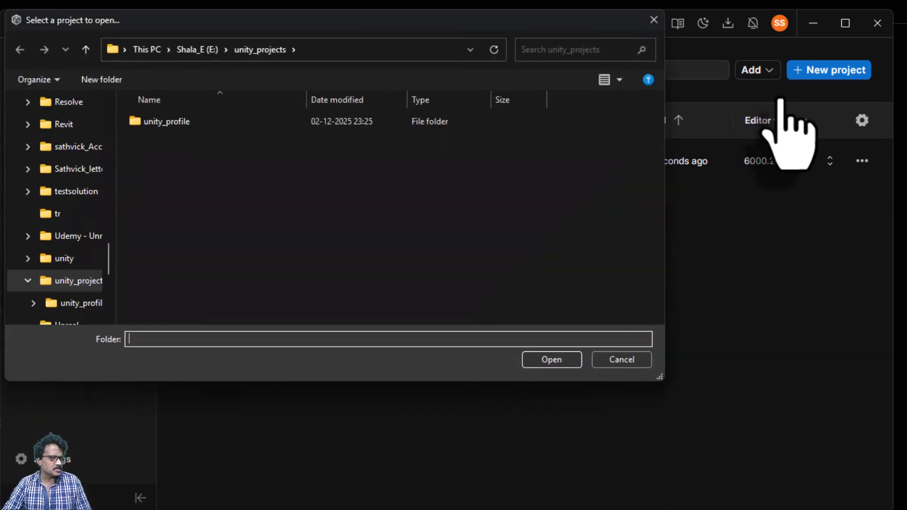
pyautogui.doubleClick(222, 125)
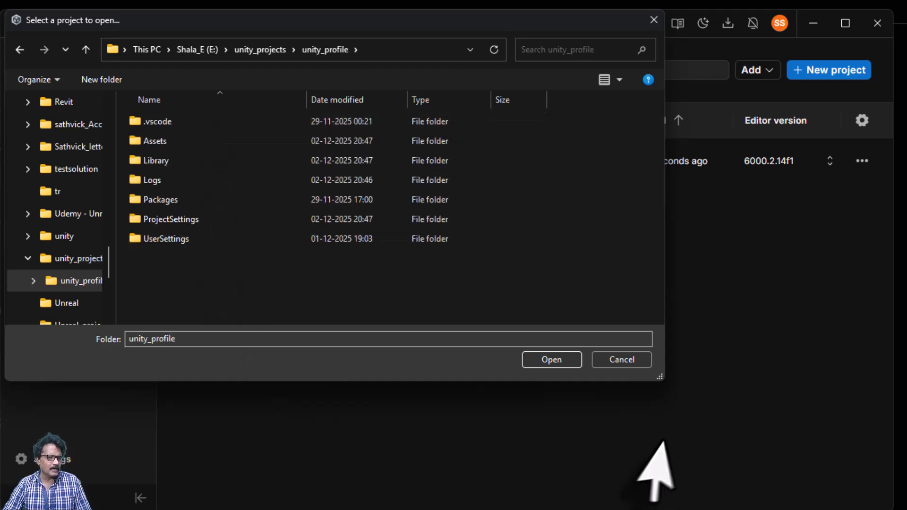
pyautogui.click(628, 368)
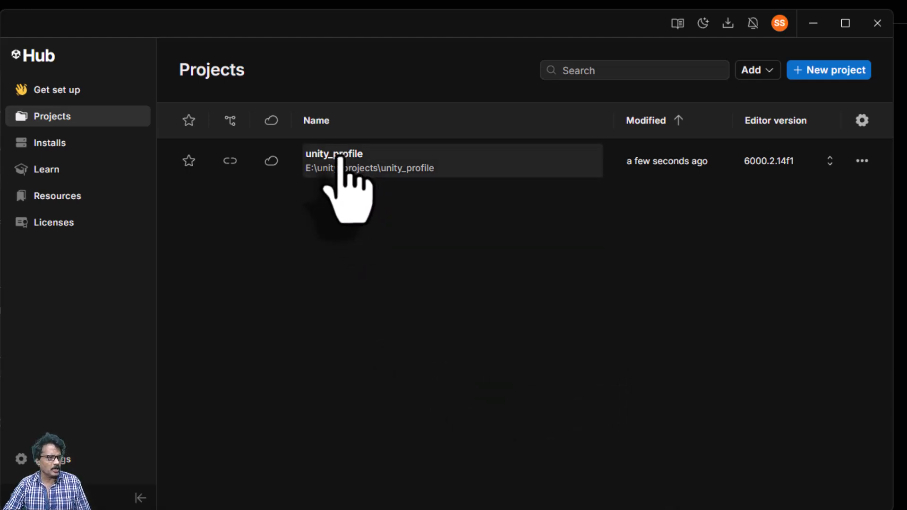
pyautogui.click(338, 157)
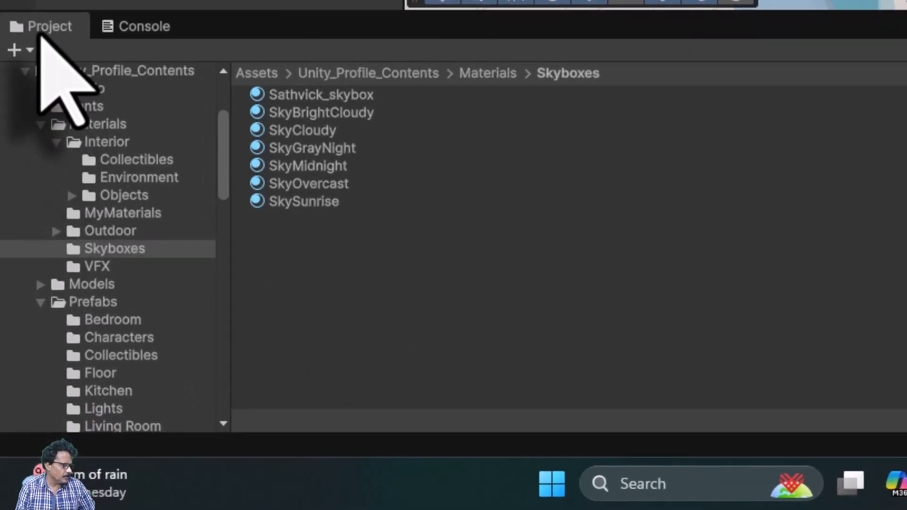
# - Browse Assets > Unity_Profile_Contents > Scenes and open 3_Kitchen_Audio_Scene
pyautogui.scroll(5, 69, 160)
pyautogui.click(69, 160)
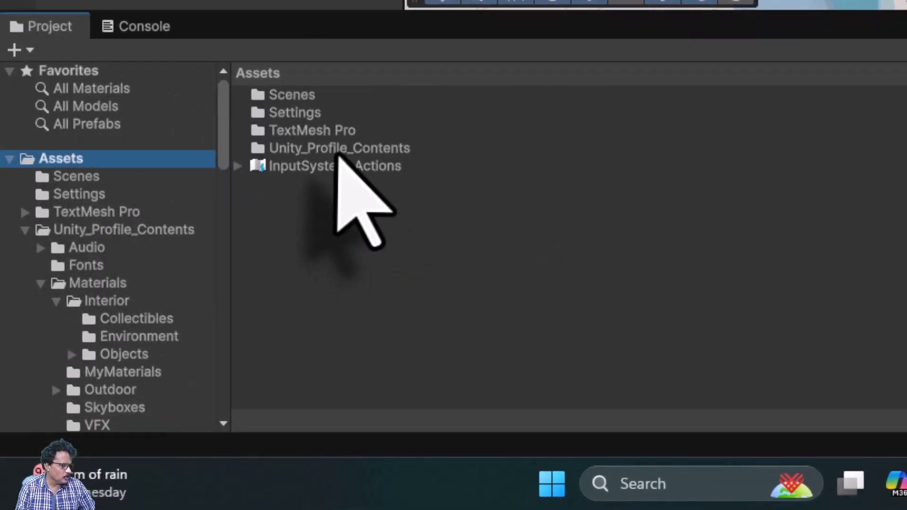
pyautogui.doubleClick(337, 150)
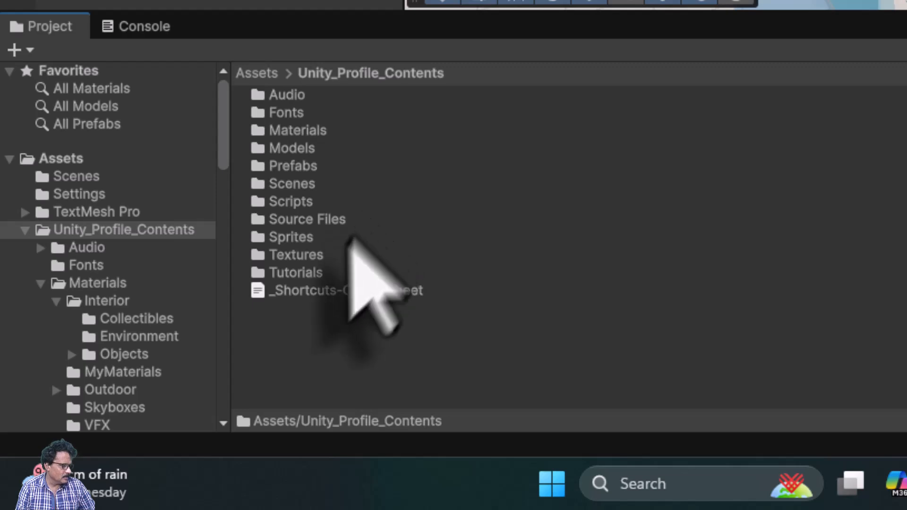
pyautogui.doubleClick(299, 186)
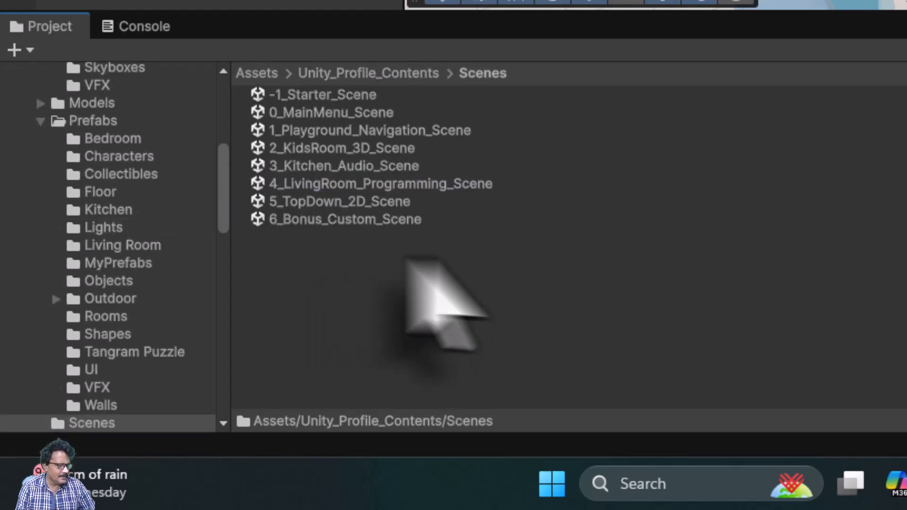
pyautogui.click(345, 171)
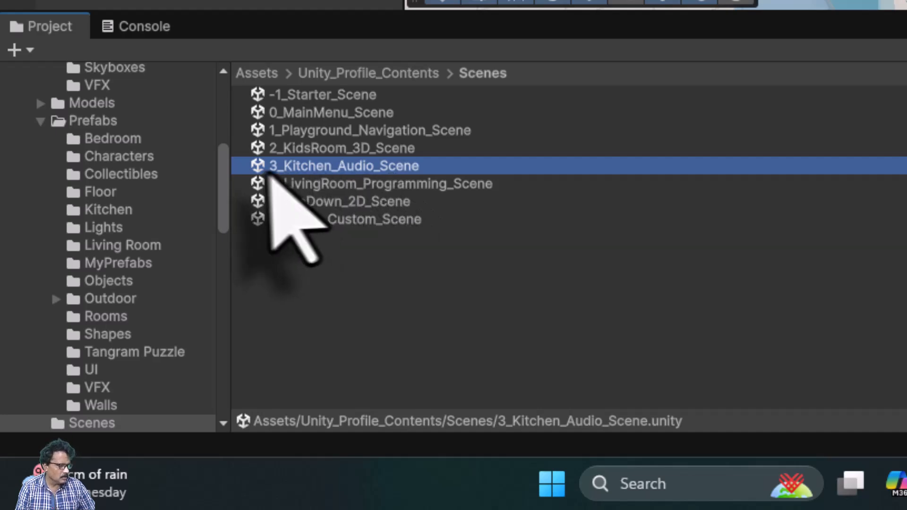
pyautogui.doubleClick(256, 168)
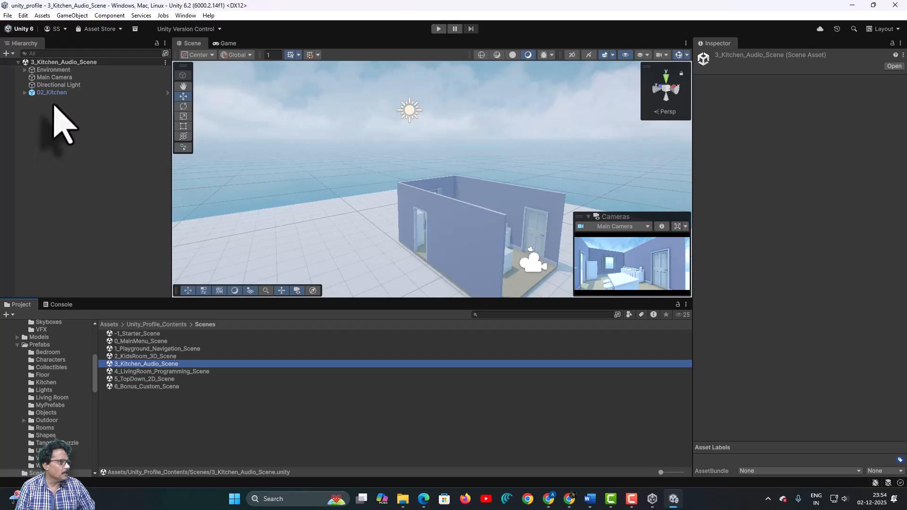
# - Frame and orbit around 02_Kitchen, then review the Main Camera's Simple Camera Controller settings
pyautogui.click(52, 94)
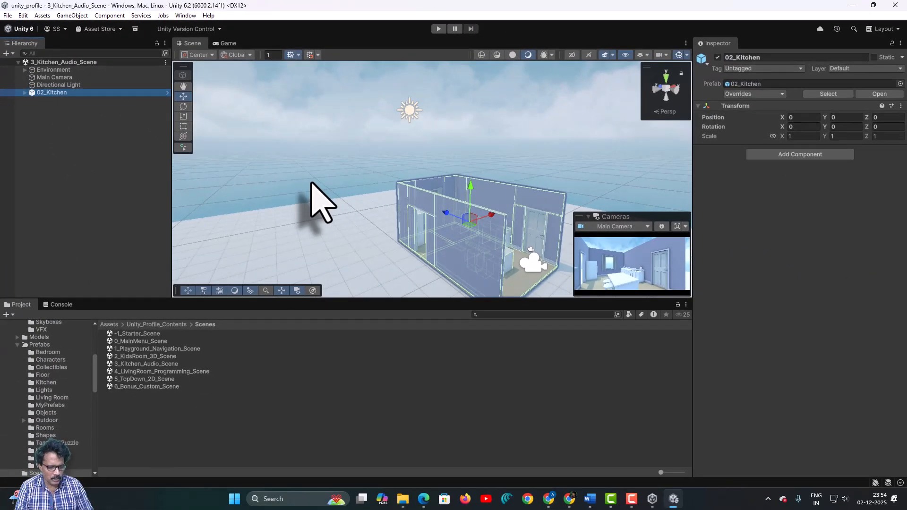
pyautogui.press('f')
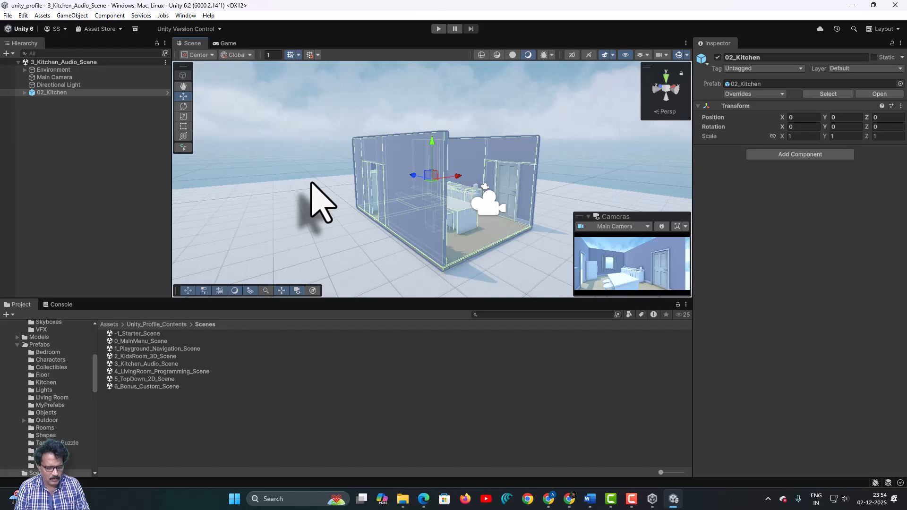
pyautogui.keyDown('alt'); pyautogui.moveTo(315, 193); pyautogui.dragTo(324, 219); pyautogui.keyUp('alt')
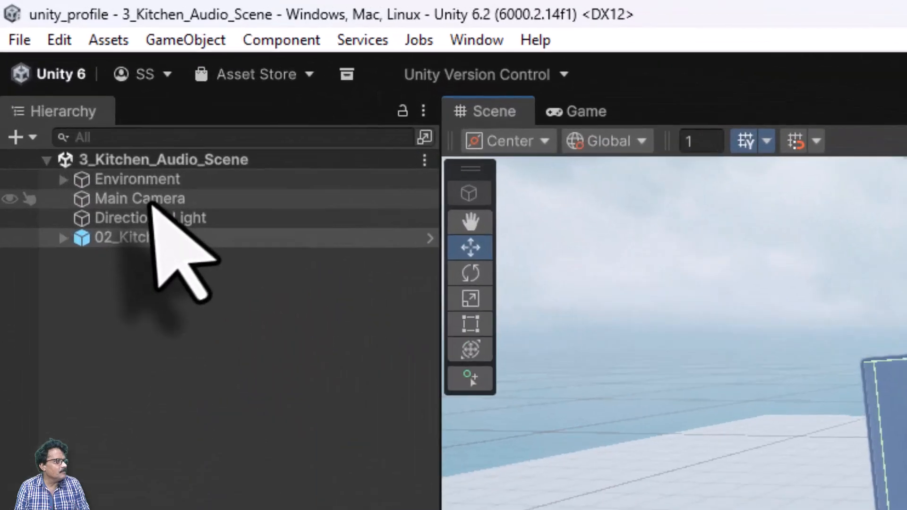
pyautogui.click(56, 77)
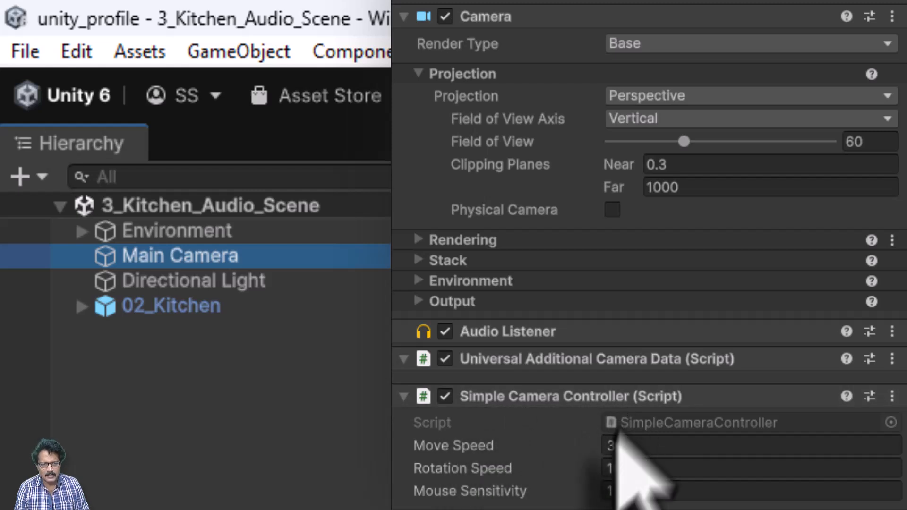
pyautogui.scroll(-1, 454, 447)
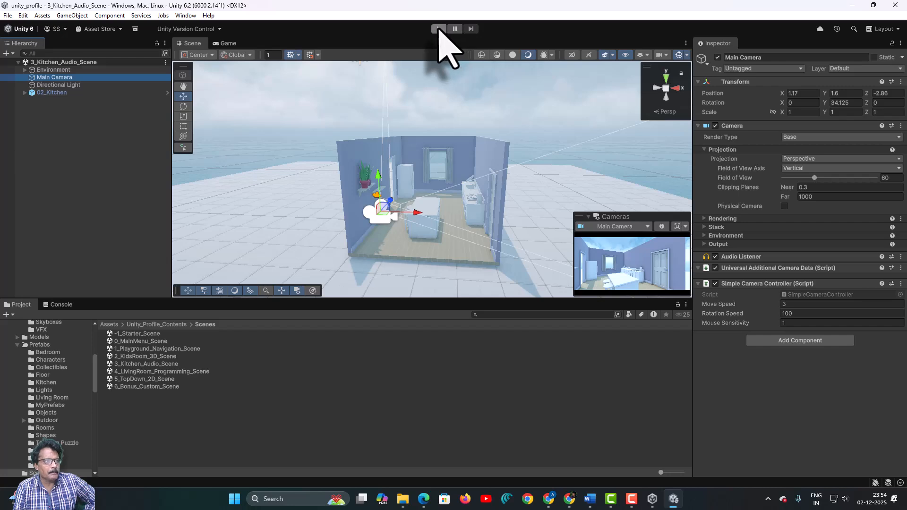
# - Play-test the scene, steering the camera with arrow keys around the kitchen to the fridge, then stop
pyautogui.click(438, 29)
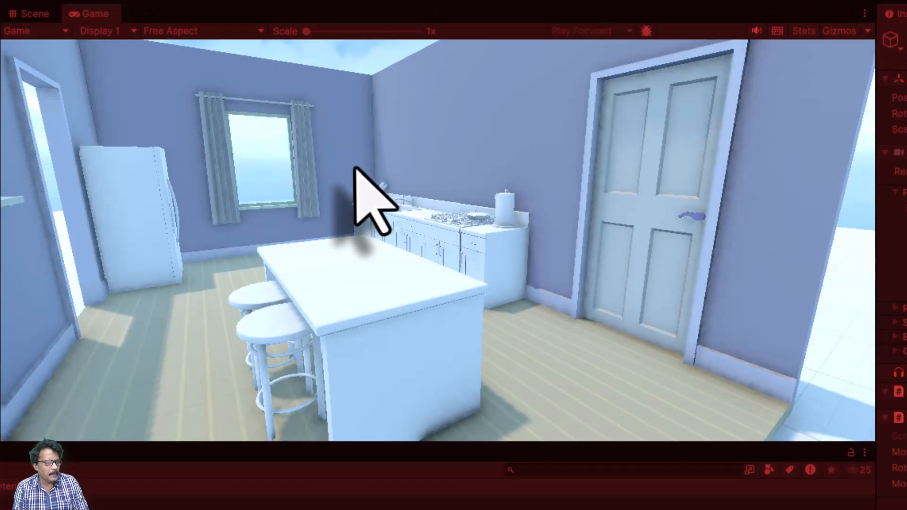
pyautogui.press('Left')
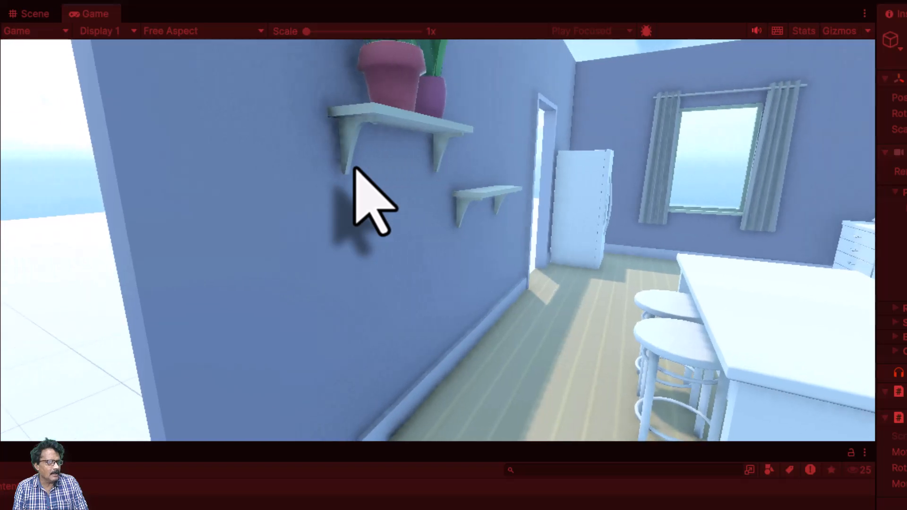
pyautogui.press('Right')
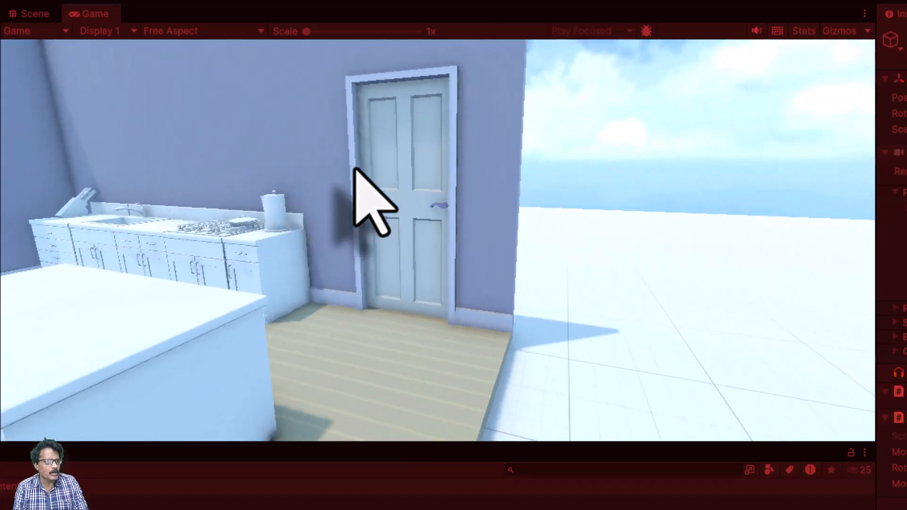
pyautogui.press('Up')
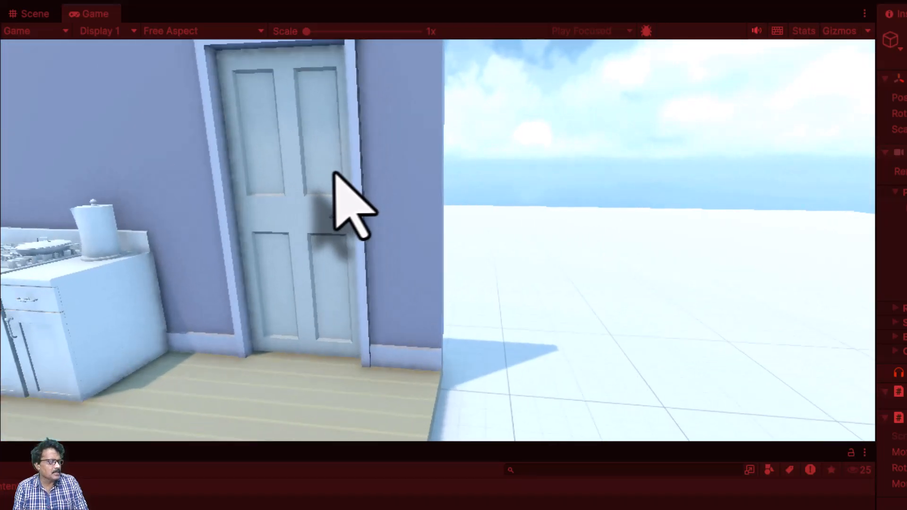
pyautogui.press('Left')
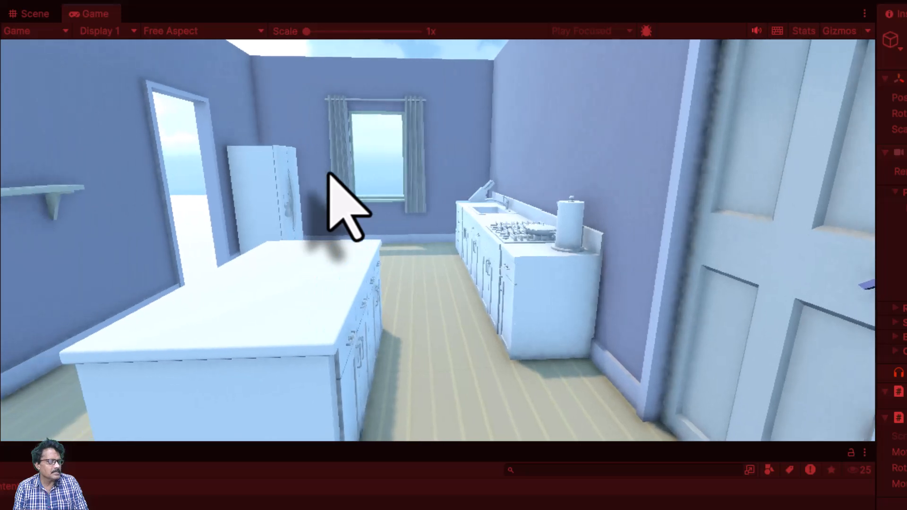
pyautogui.press('Up')
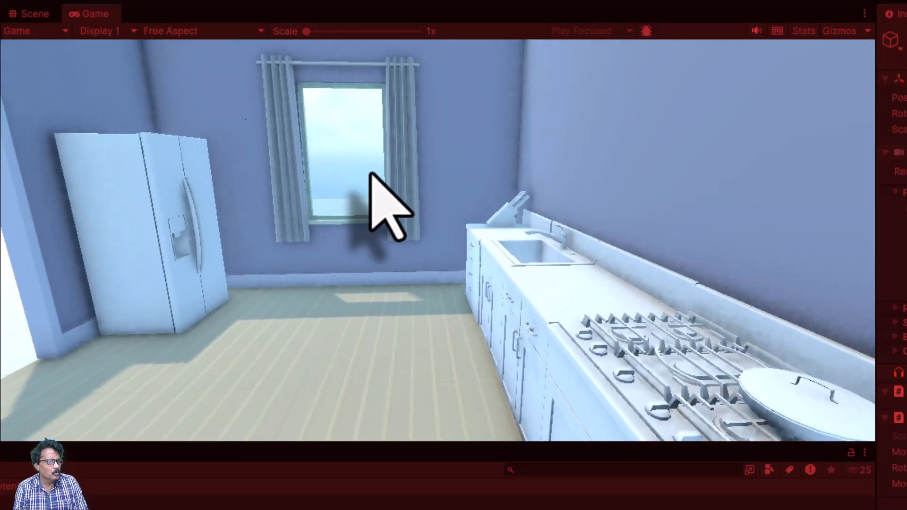
pyautogui.press('Left')
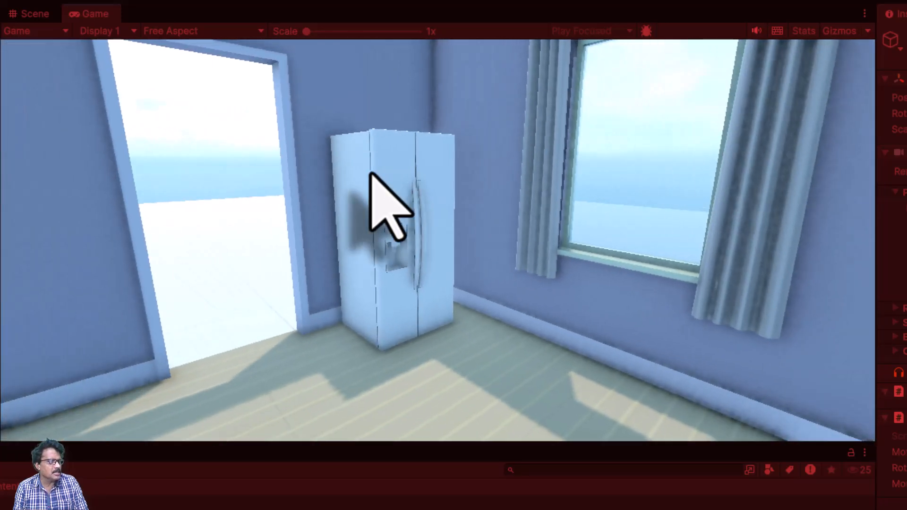
pyautogui.press('Up')
pyautogui.press('Left')
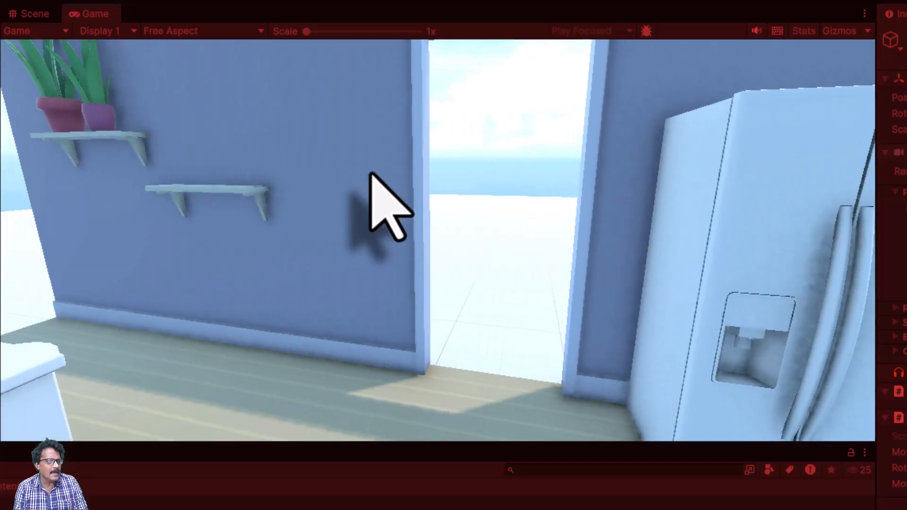
pyautogui.press('Down')
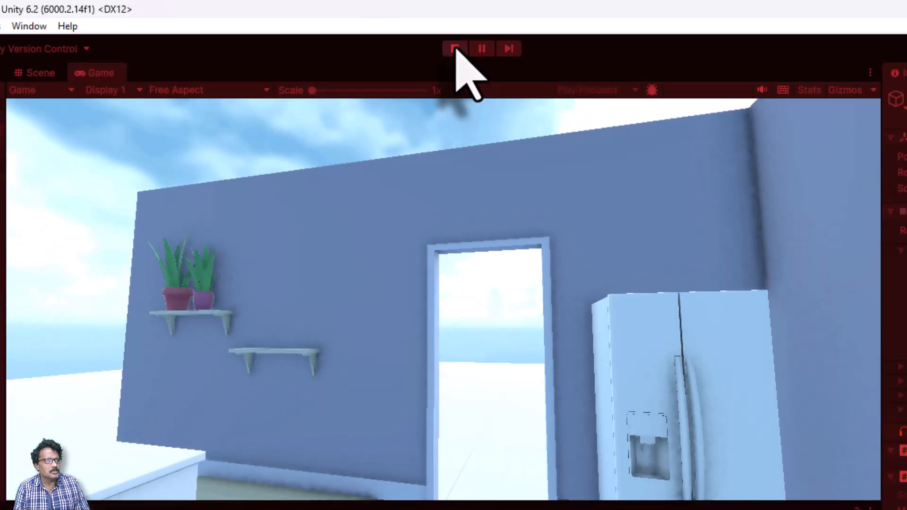
pyautogui.click(456, 47)
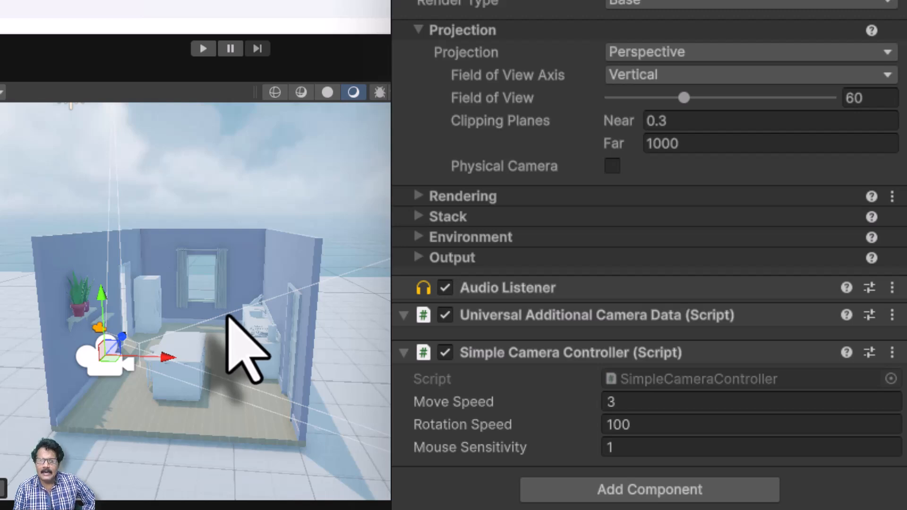
pyautogui.click(203, 48)
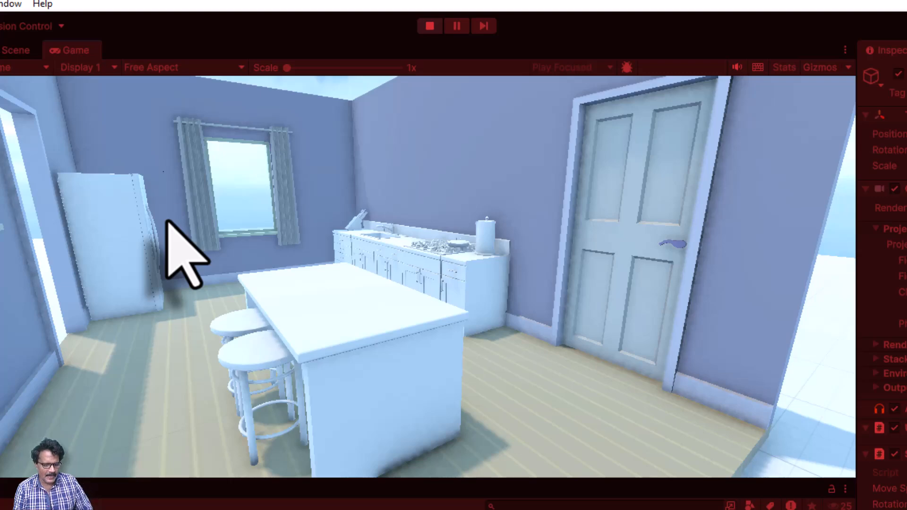
pyautogui.press('Left')
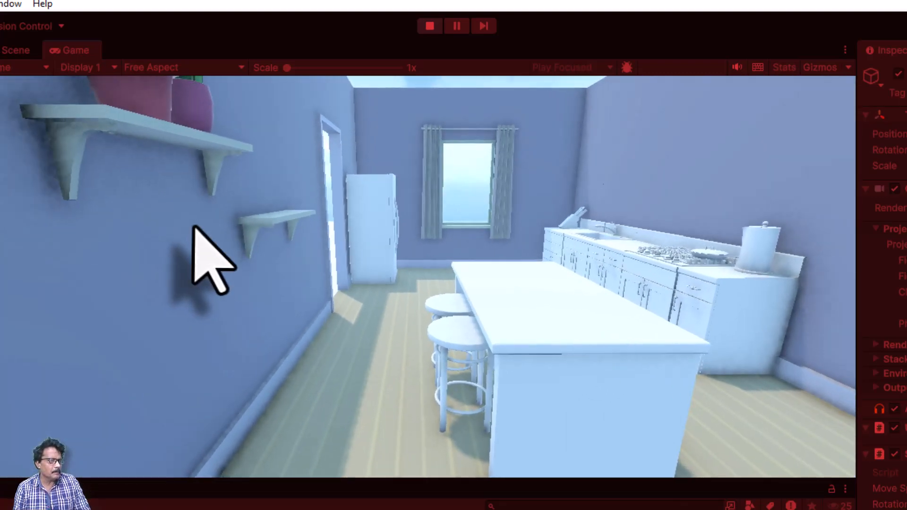
pyautogui.press('w')
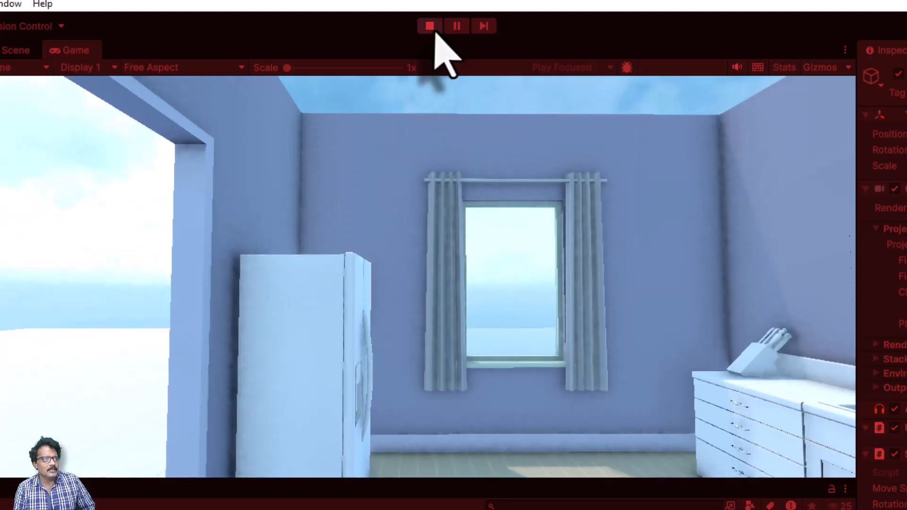
pyautogui.click(430, 26)
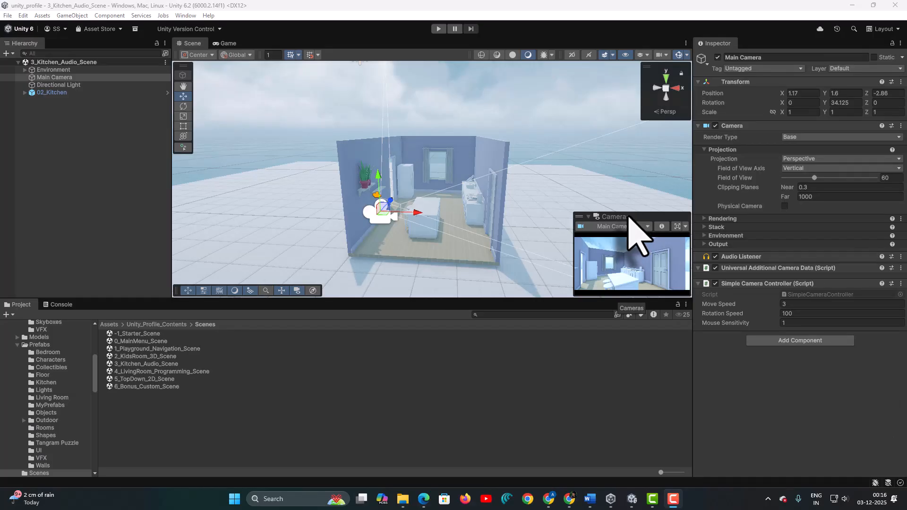
# - Fly the Scene view into the kitchen toward the stove
pyautogui.click(471, 203)
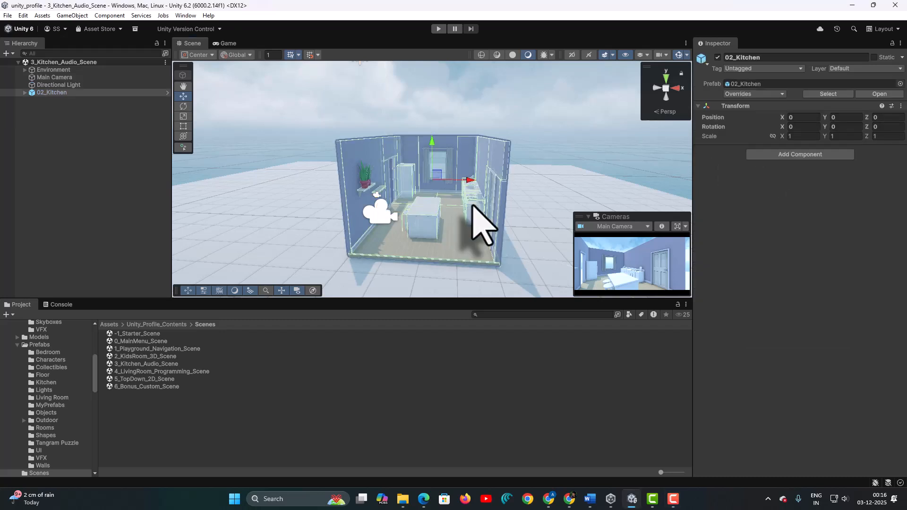
pyautogui.moveTo(472, 204); pyautogui.dragTo(519, 241, button='right')
pyautogui.press('w')
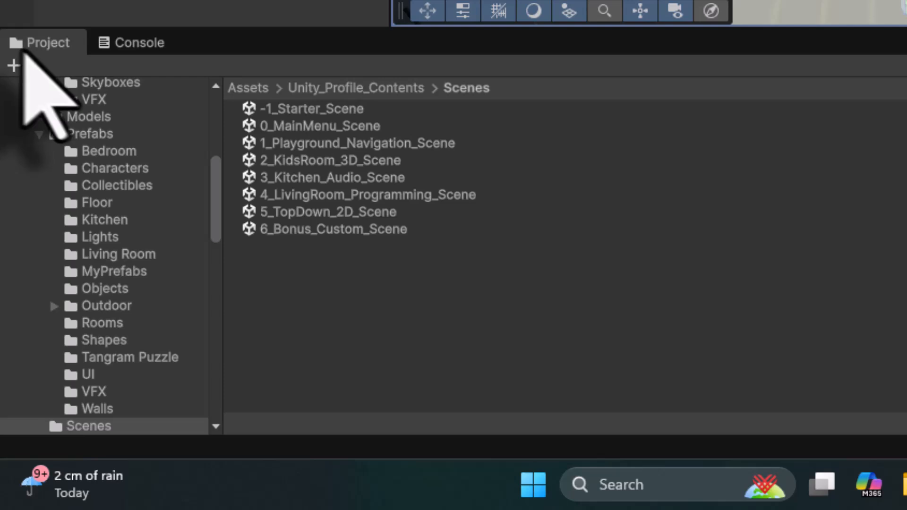
# - Open Unity_Profile_Contents > Prefabs > Kitchen and select the Boiling_Pot prefab
pyautogui.scroll(5, 188, 199)
pyautogui.click(78, 171)
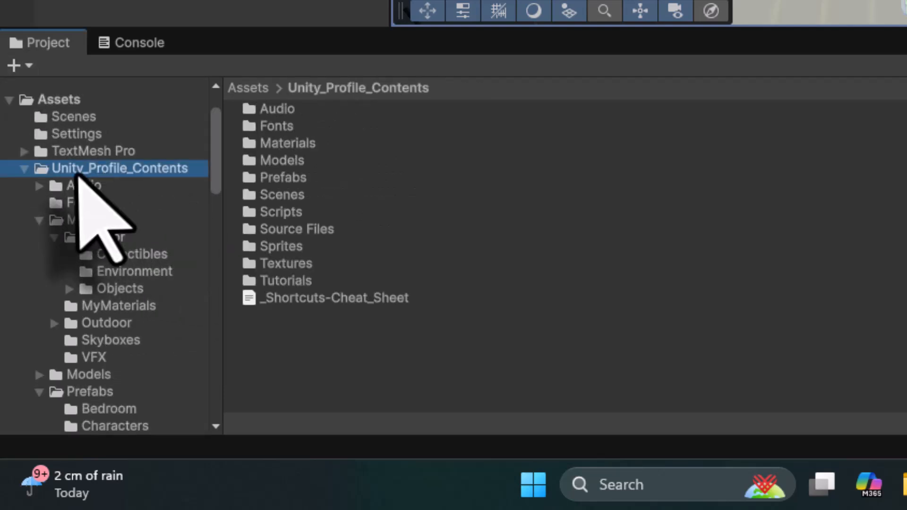
pyautogui.click(289, 178)
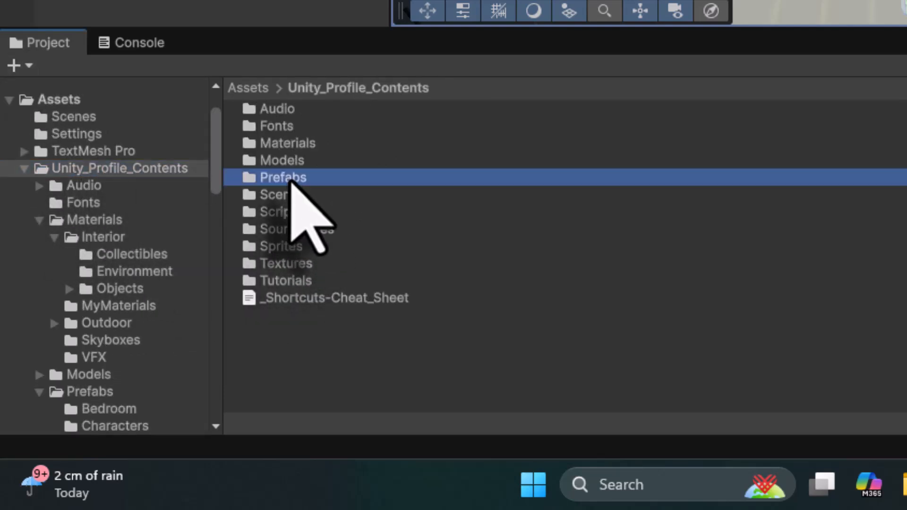
pyautogui.doubleClick(264, 180)
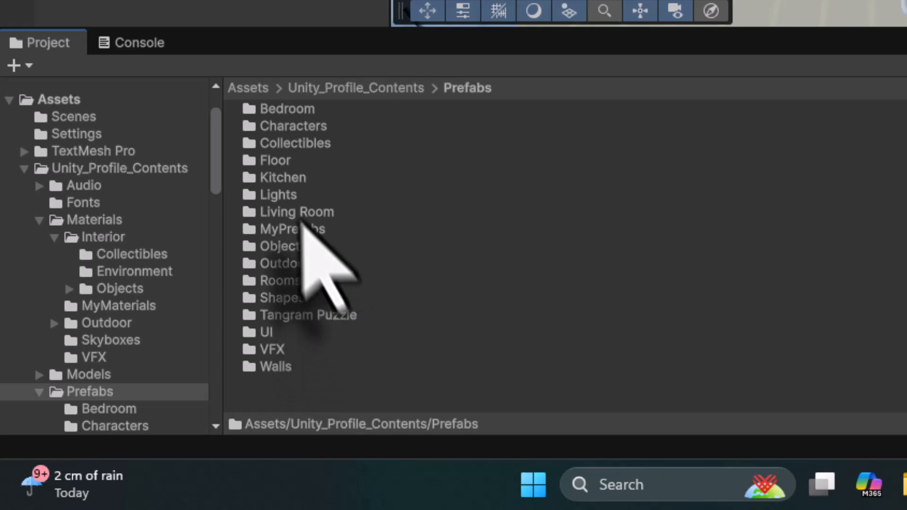
pyautogui.click(291, 179)
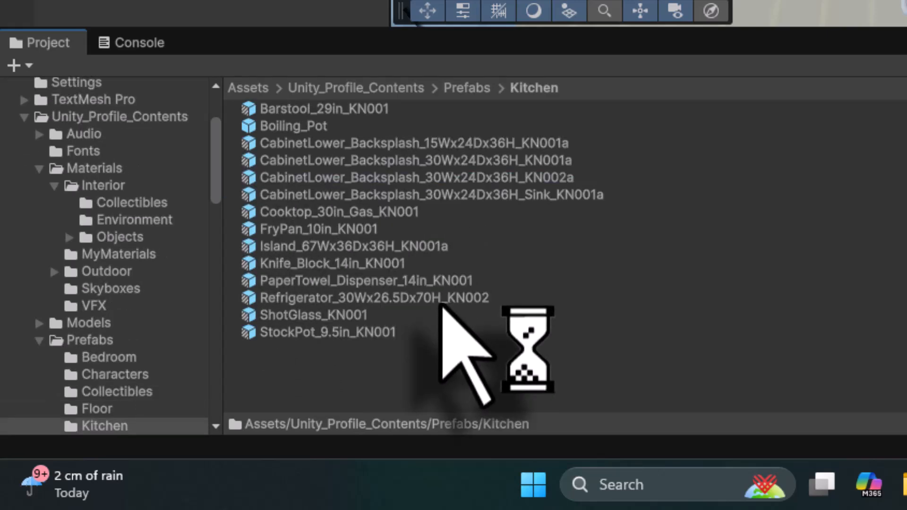
pyautogui.click(309, 124)
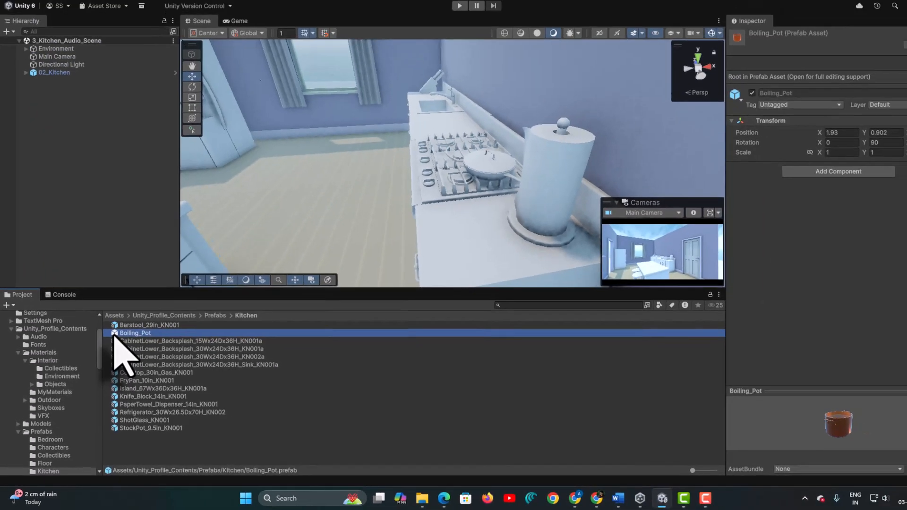
# - Drop Boiling_Pot onto the stove, frame it, and slide it along Z onto a burner
pyautogui.moveTo(119, 327); pyautogui.dragTo(454, 150)
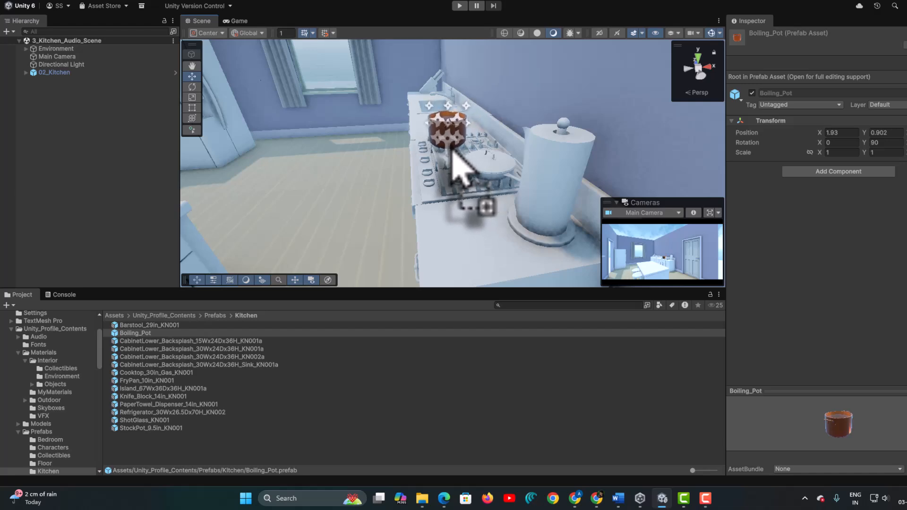
pyautogui.moveTo(454, 151); pyautogui.dragTo(455, 152)
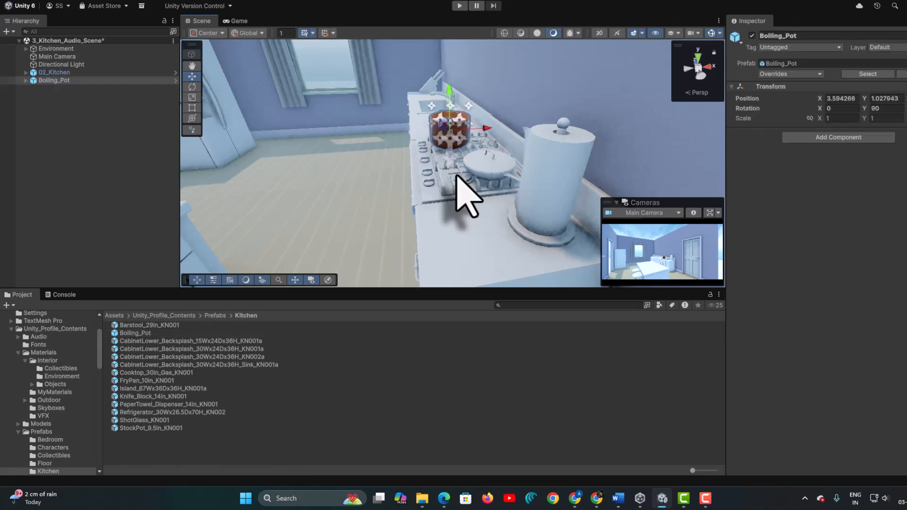
pyautogui.press('f')
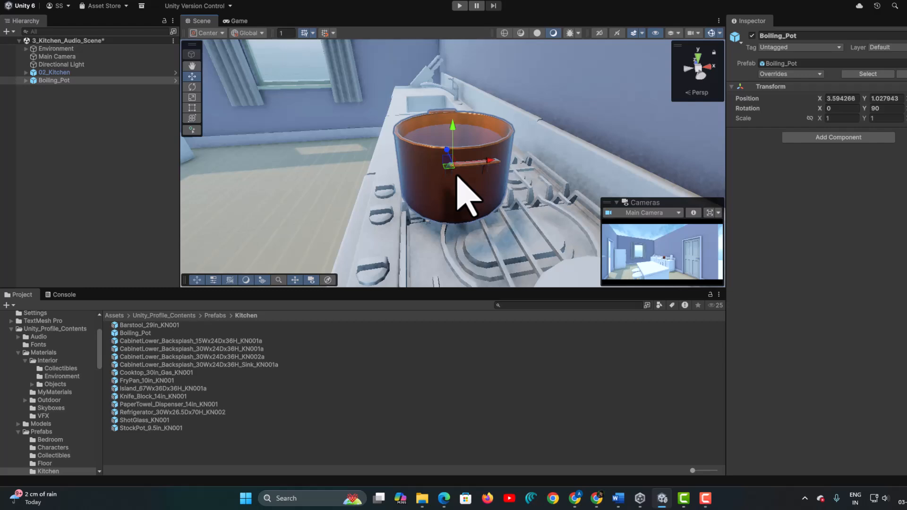
pyautogui.keyDown('alt'); pyautogui.moveTo(391, 190); pyautogui.dragTo(611, 138); pyautogui.keyUp('alt')
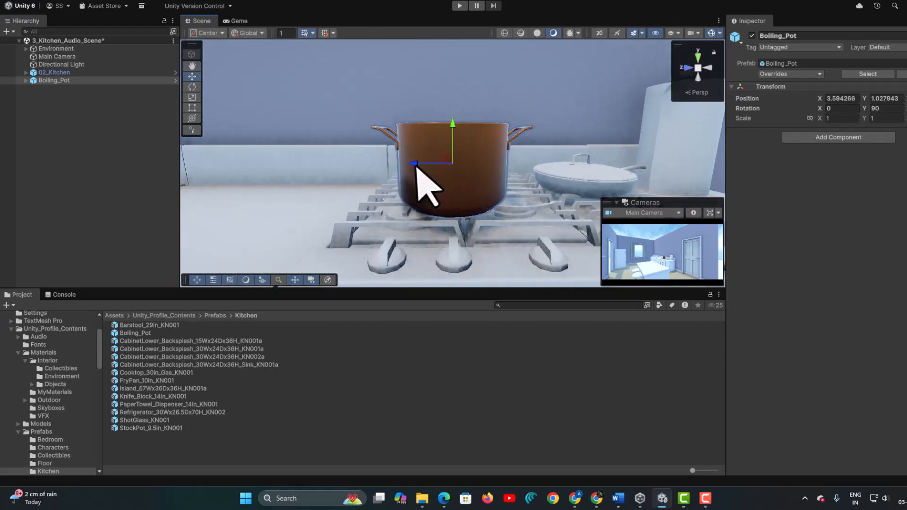
pyautogui.moveTo(414, 165); pyautogui.dragTo(367, 163)
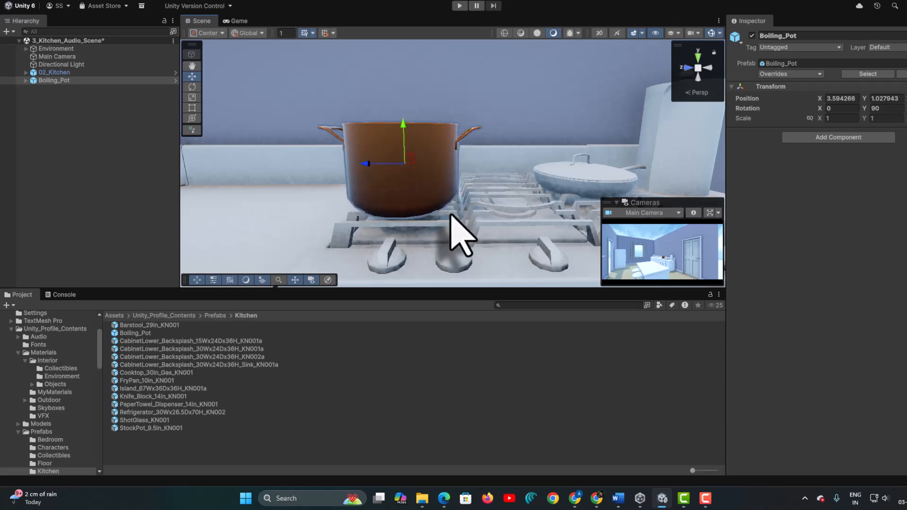
pyautogui.keyDown('alt'); pyautogui.moveTo(506, 203); pyautogui.dragTo(435, 223); pyautogui.keyUp('alt')
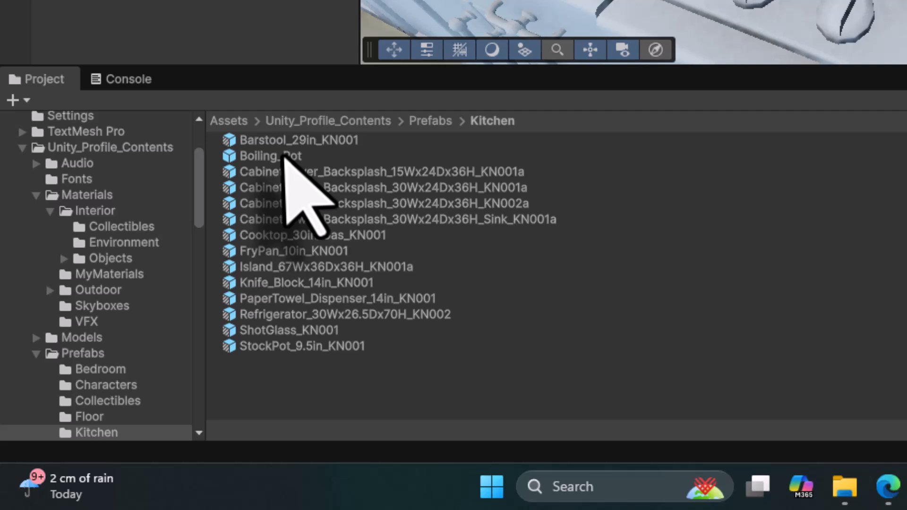
pyautogui.click(132, 333)
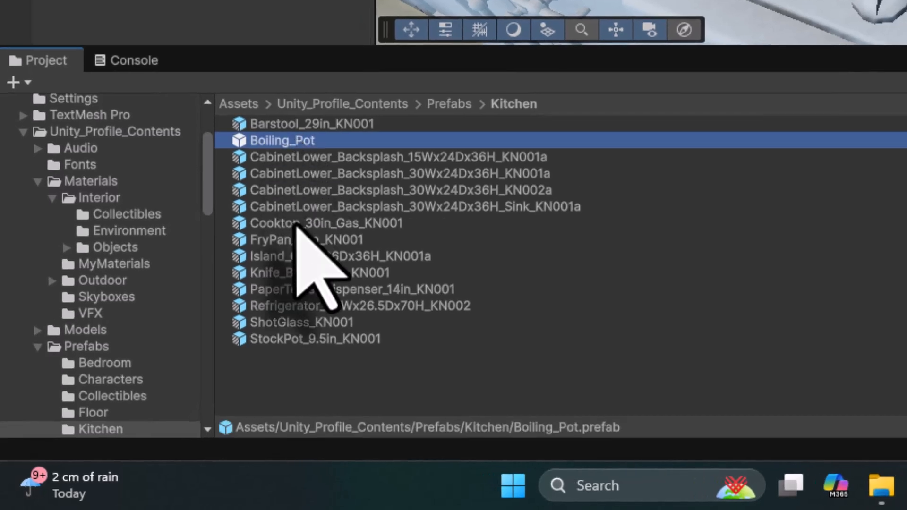
pyautogui.doubleClick(238, 143)
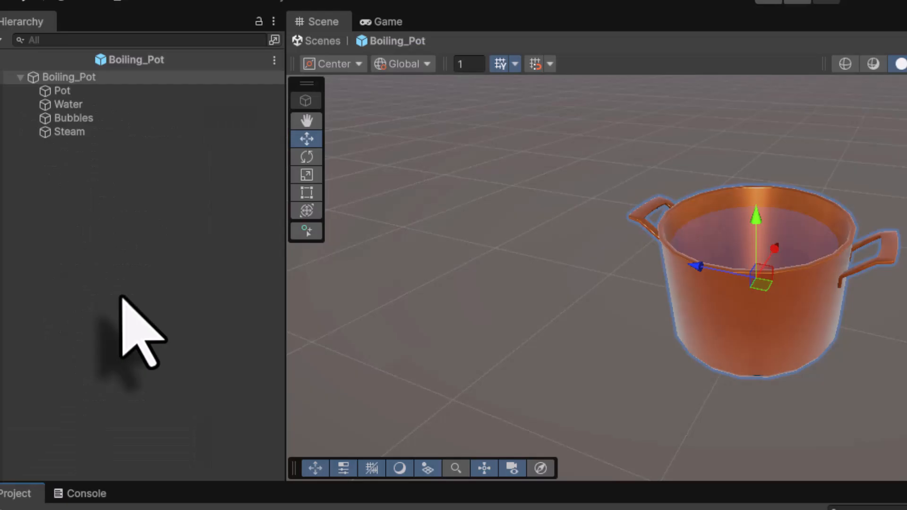
pyautogui.click(76, 92)
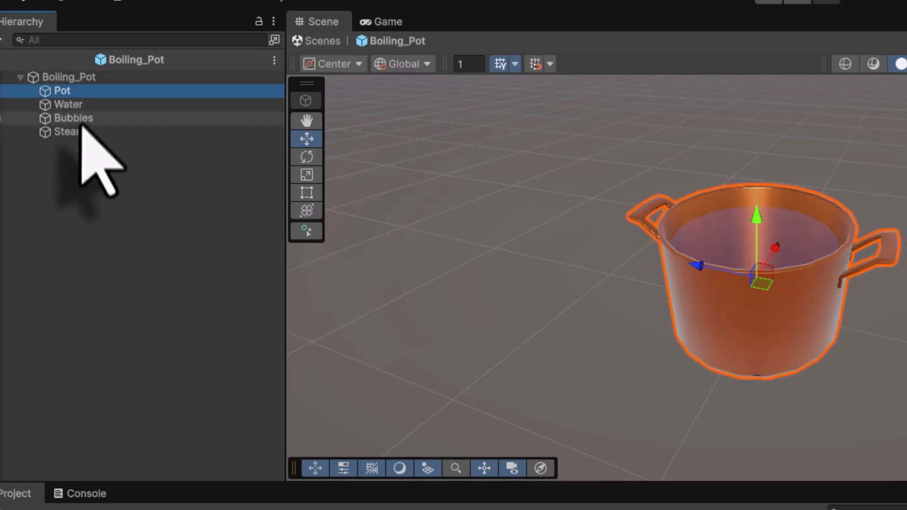
pyautogui.click(78, 106)
pyautogui.click(77, 119)
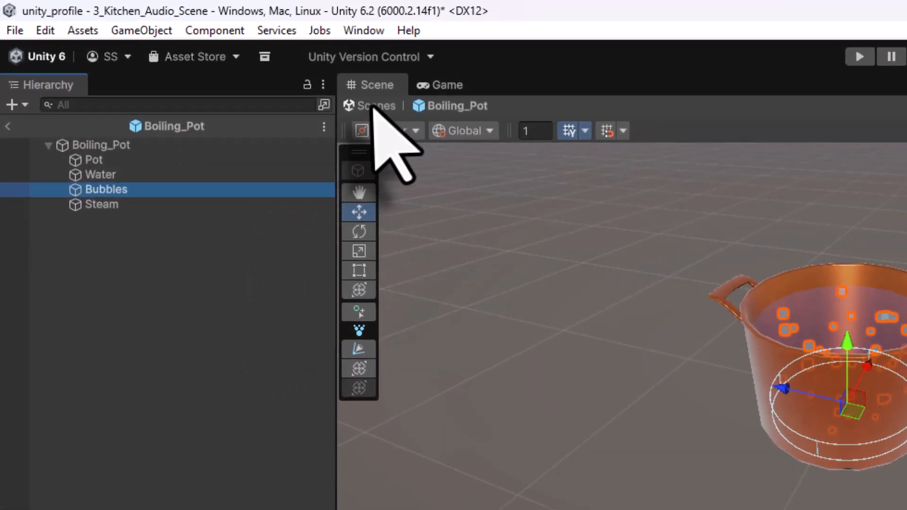
pyautogui.click(372, 106)
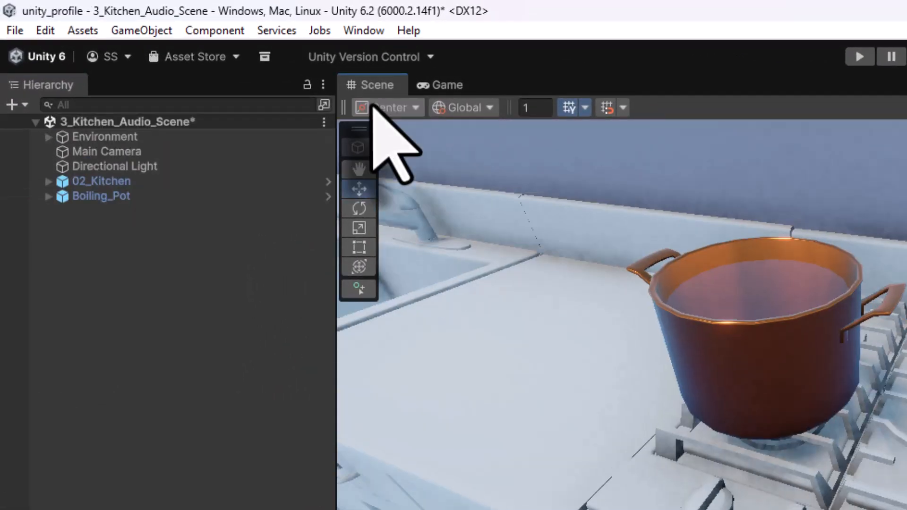
# - Save the scene, then play-test by walking up to the boiling pot and stop
pyautogui.click(16, 30)
pyautogui.click(46, 121)
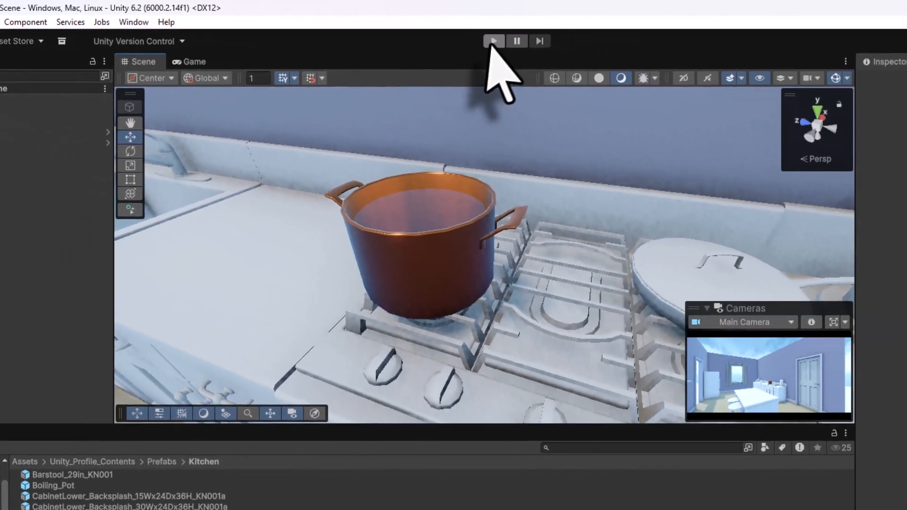
pyautogui.click(740, 51)
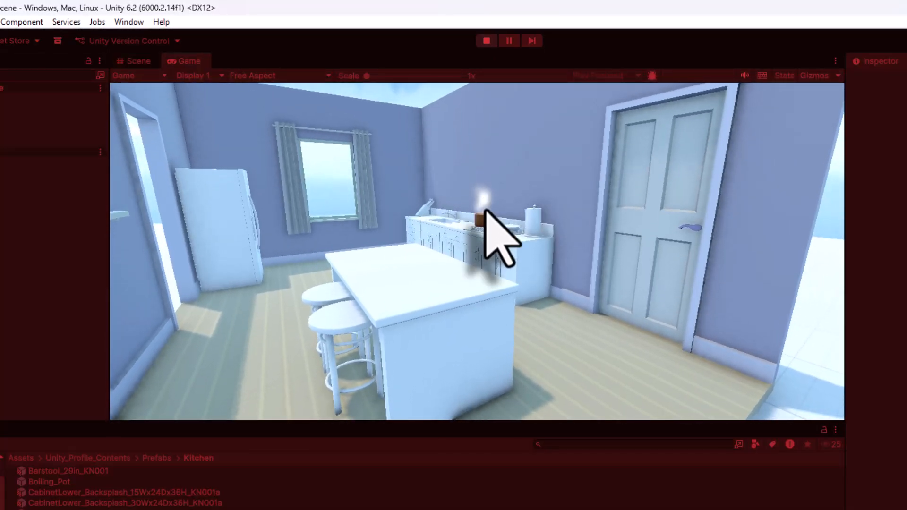
pyautogui.press('w')
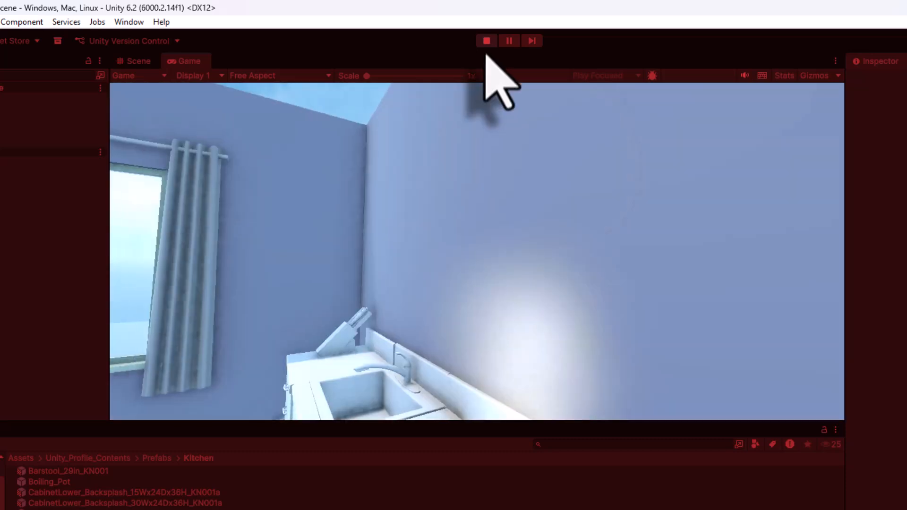
pyautogui.click(486, 41)
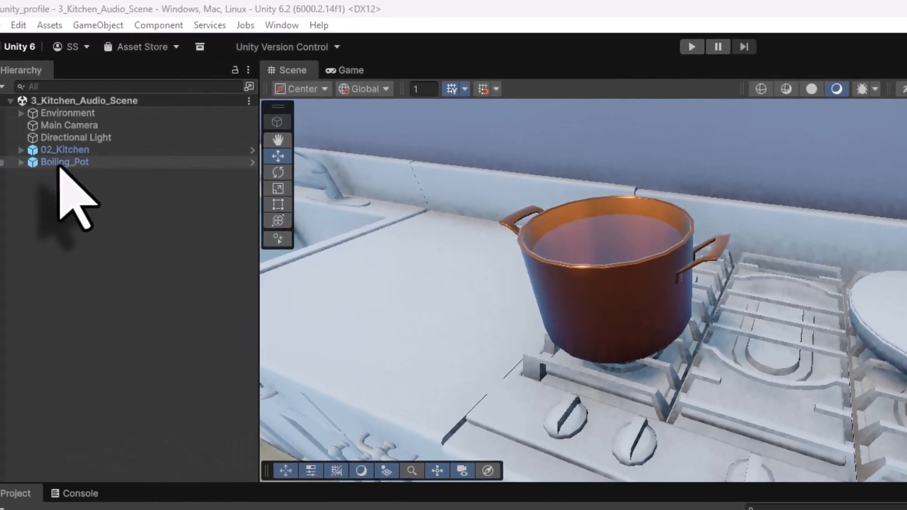
# - Add an Audio Source component to the Boiling_Pot
pyautogui.click(65, 164)
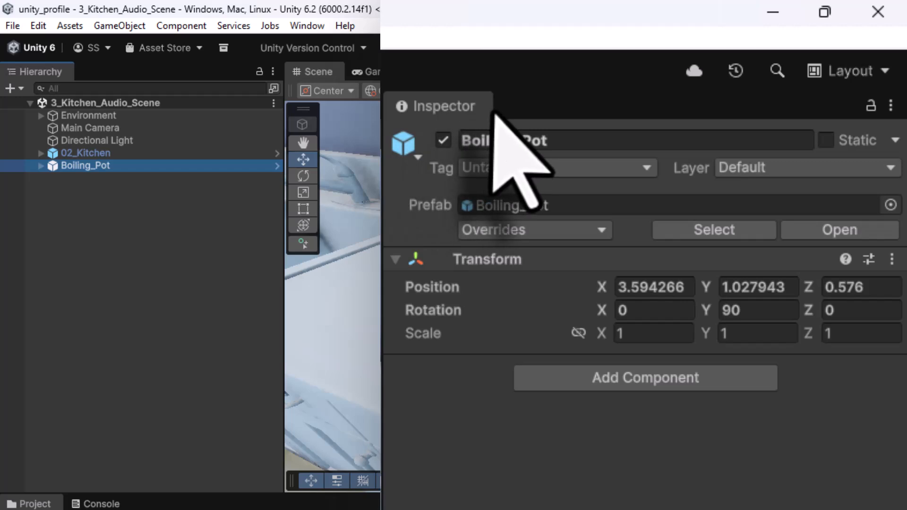
pyautogui.click(629, 380)
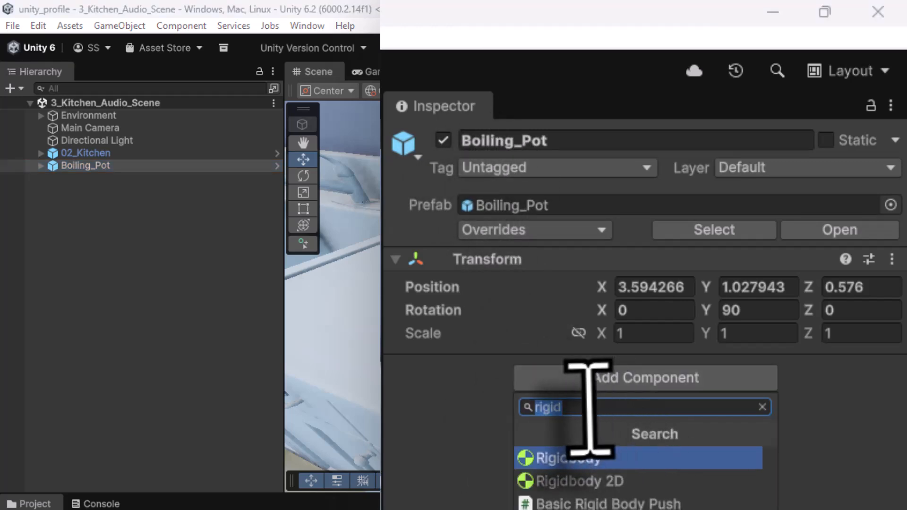
pyautogui.write('audio')
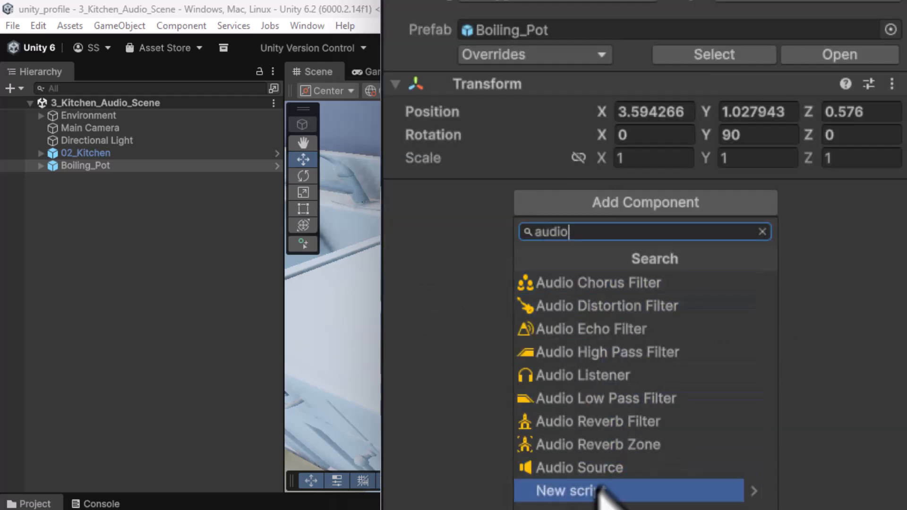
pyautogui.click(580, 470)
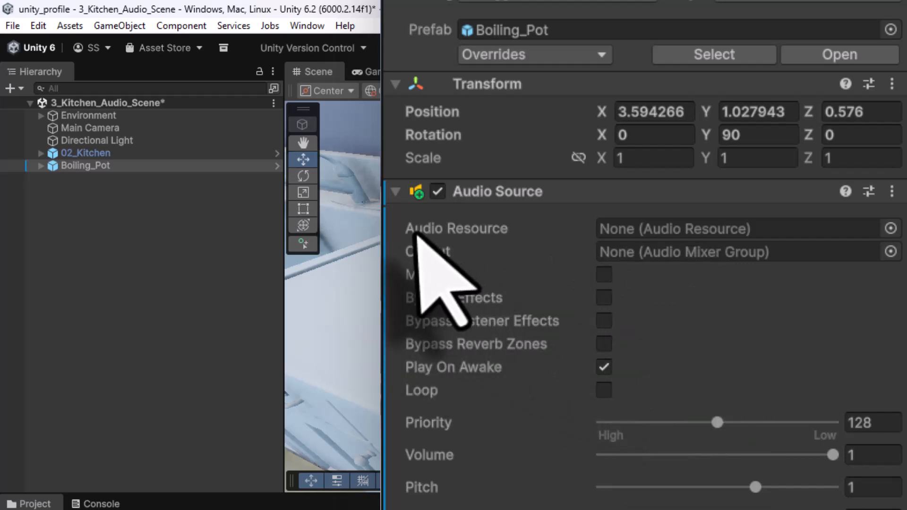
# - Assign the Bubbling_Water clip to the Audio Source and enable Loop
pyautogui.moveTo(498, 239)
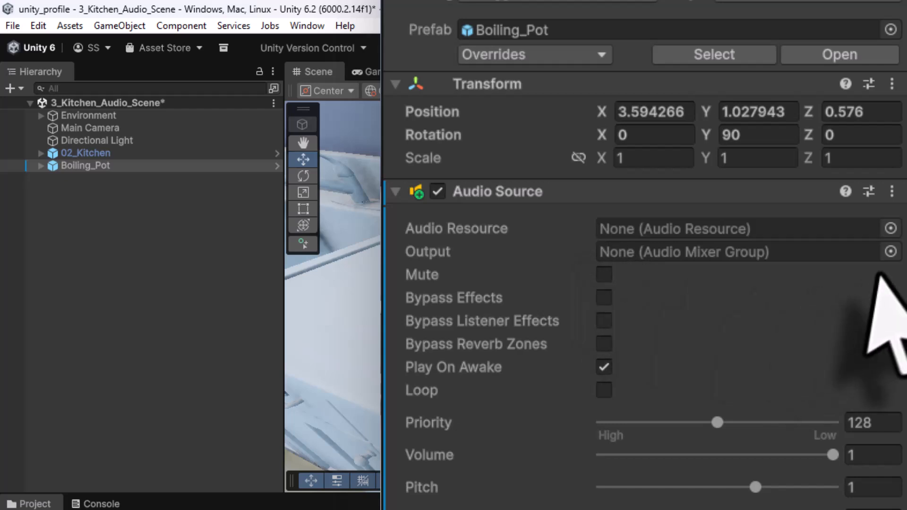
pyautogui.click(891, 228)
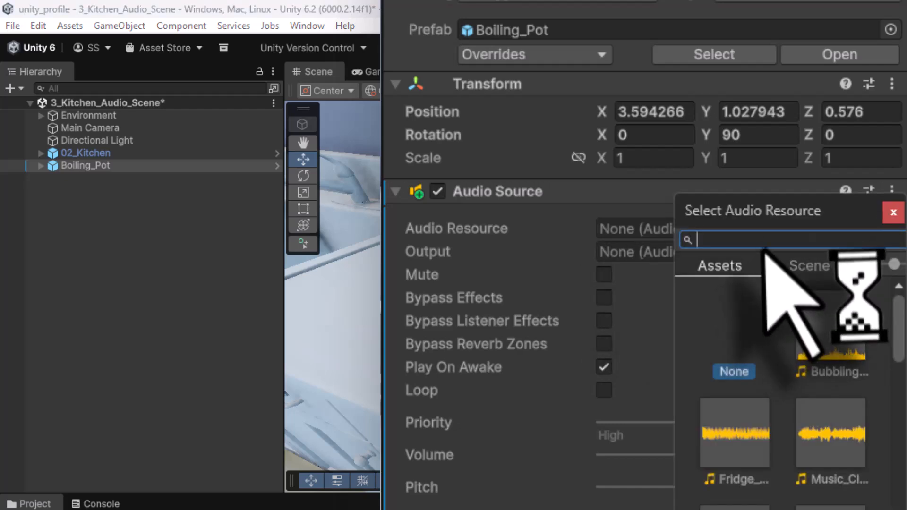
pyautogui.write('bubbl')
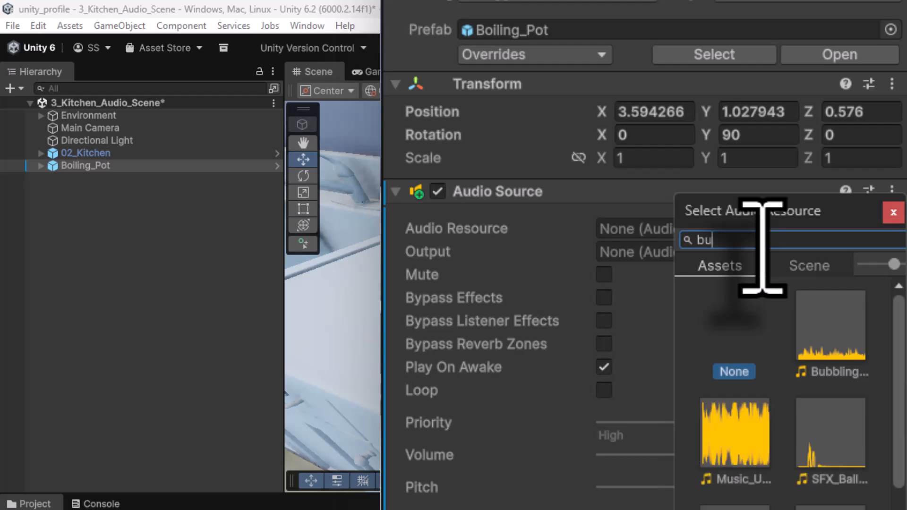
pyautogui.click(809, 341)
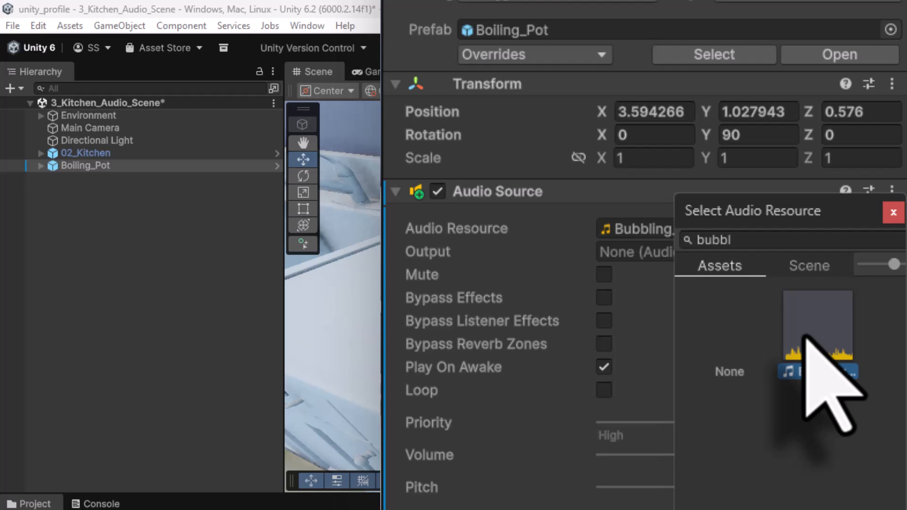
pyautogui.doubleClick(807, 337)
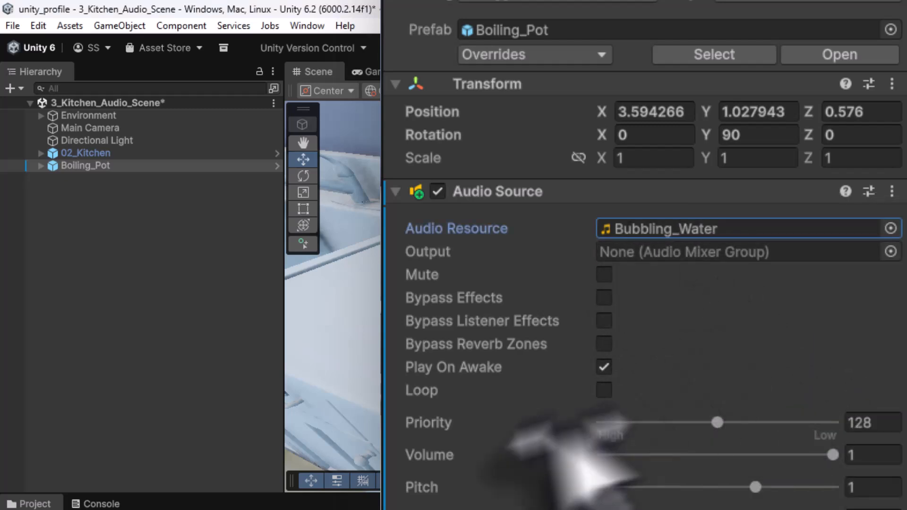
pyautogui.click(605, 391)
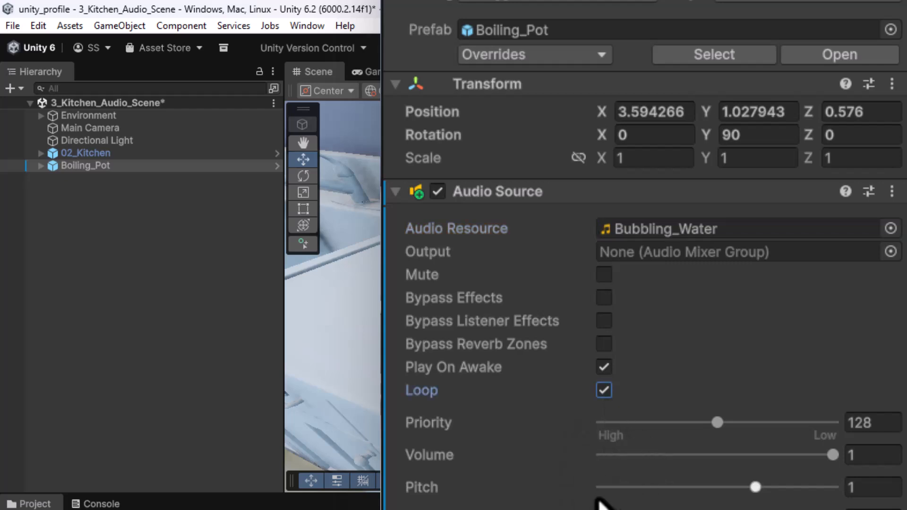
# - Save the scene, enter Play mode, and walk the camera back and forth toward the boiling pot
pyautogui.click(13, 26)
pyautogui.click(29, 100)
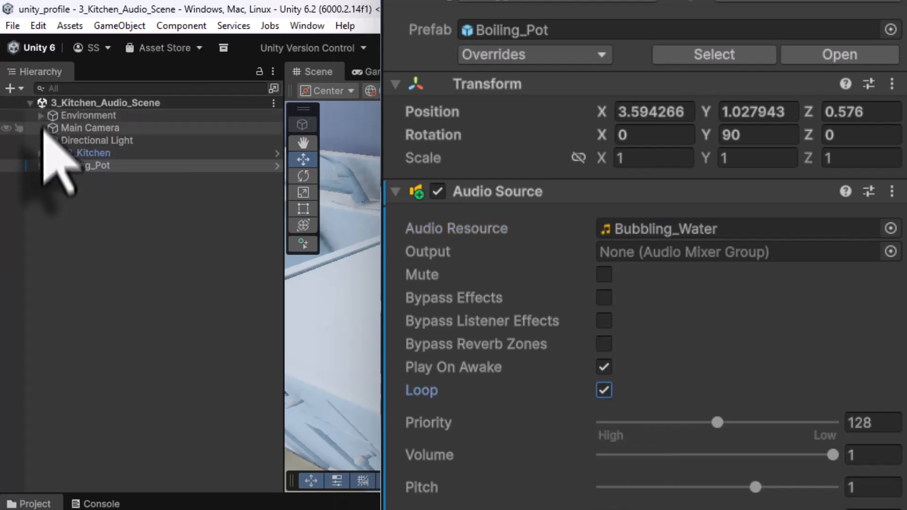
pyautogui.click(732, 49)
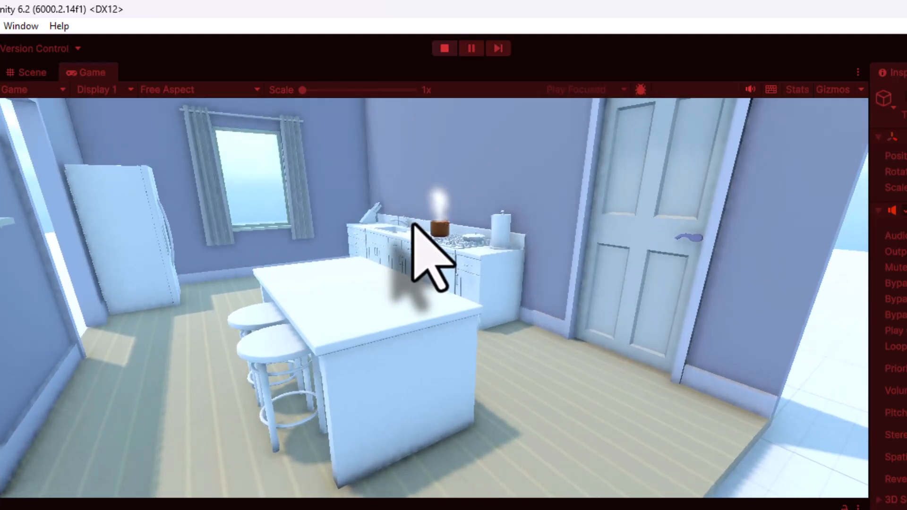
pyautogui.press('w')
pyautogui.press('w')
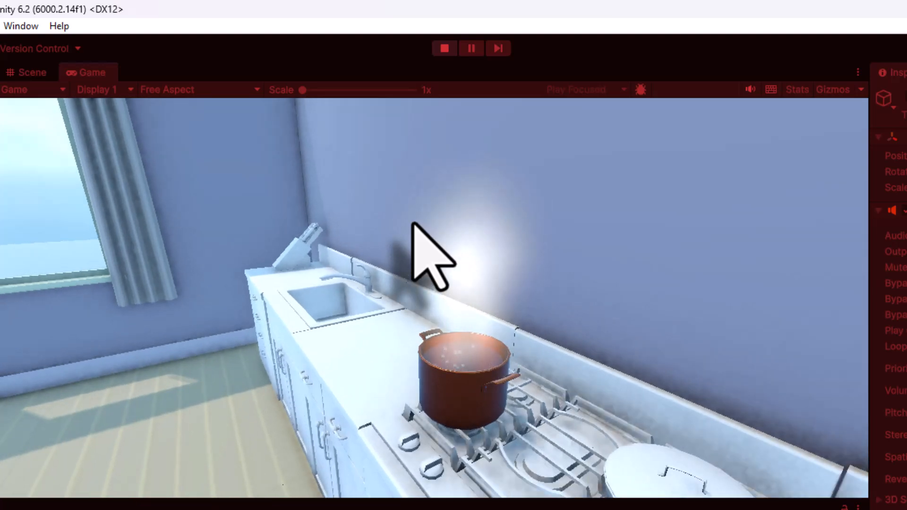
pyautogui.press('s')
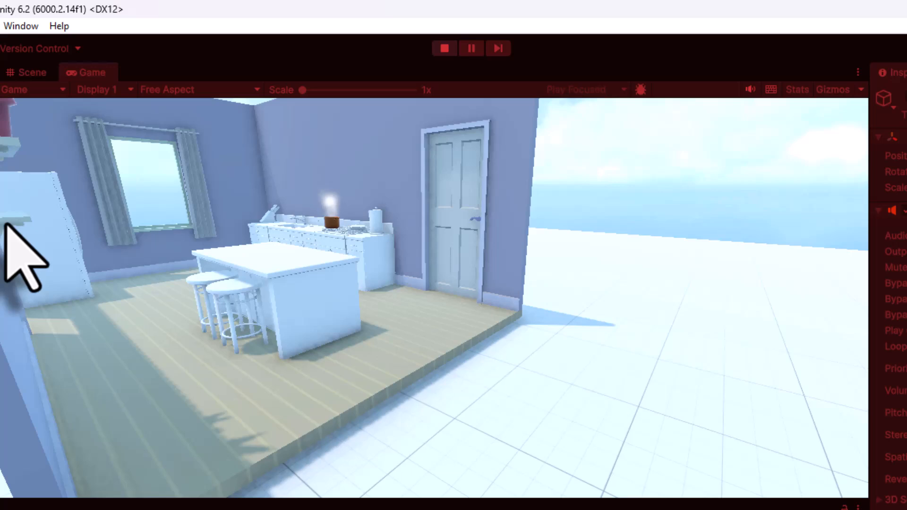
pyautogui.press('w')
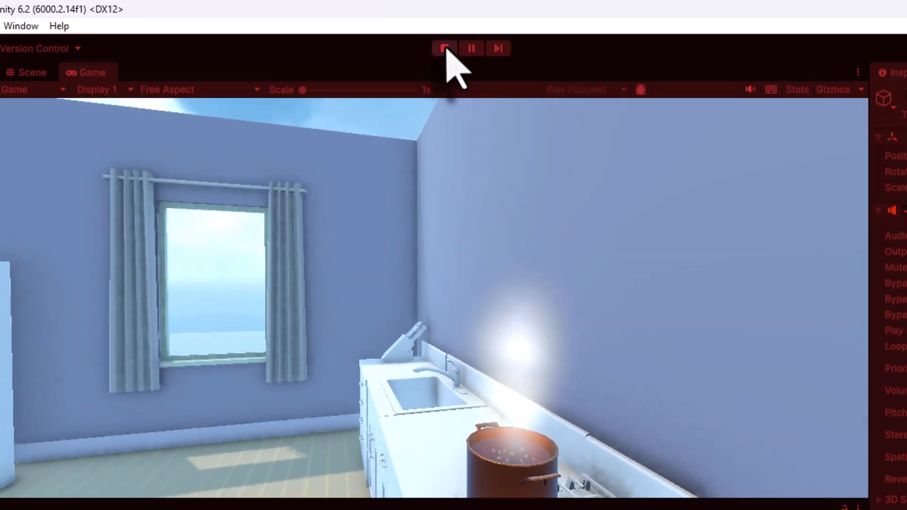
# - Exit play mode, set Boiling_Pot's Spatial Blend to 1 (fully 3D), and save the scene
pyautogui.click(445, 48)
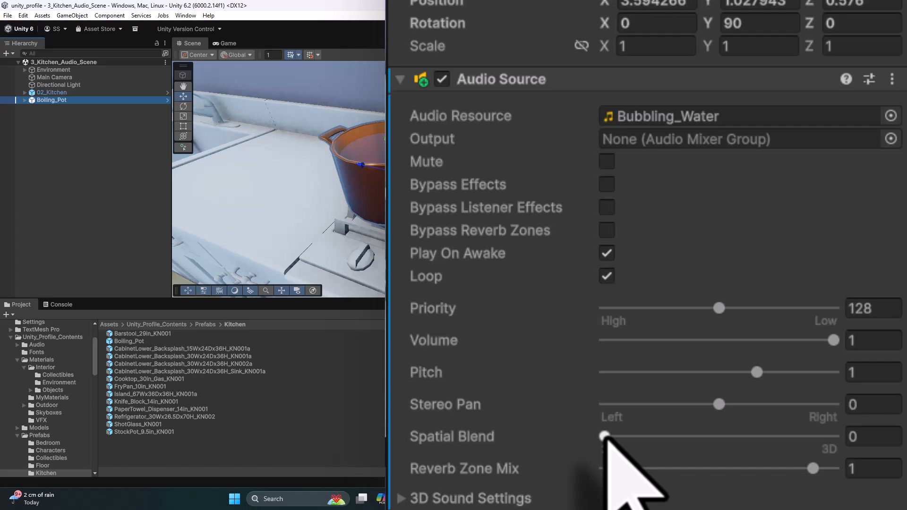
pyautogui.moveTo(606, 437); pyautogui.dragTo(898, 442)
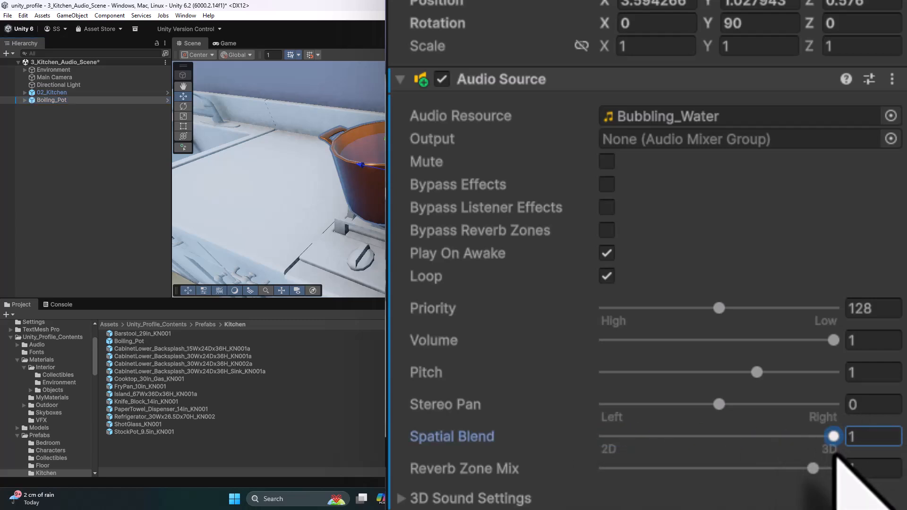
pyautogui.click(7, 15)
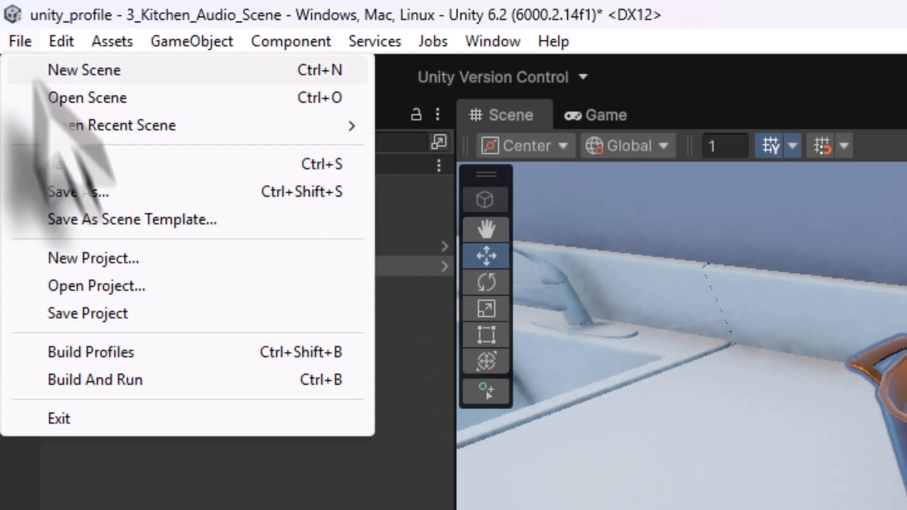
pyautogui.click(25, 62)
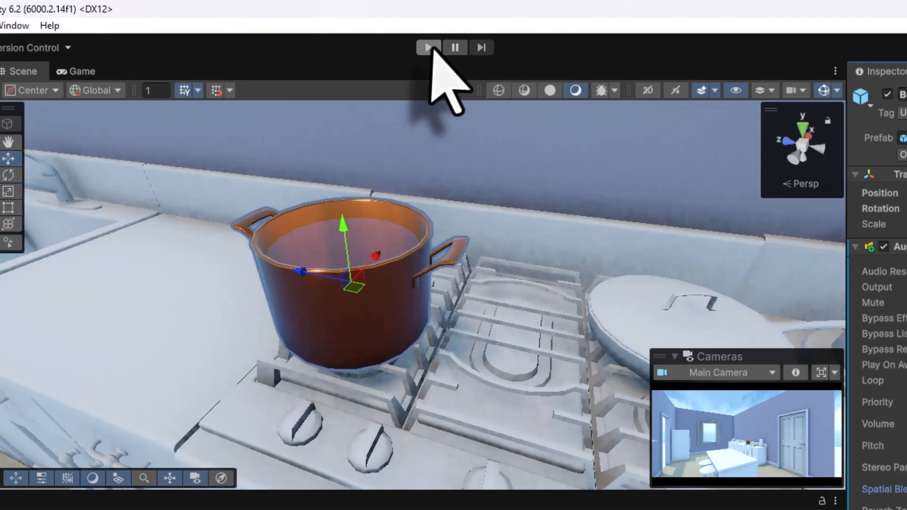
pyautogui.click(428, 48)
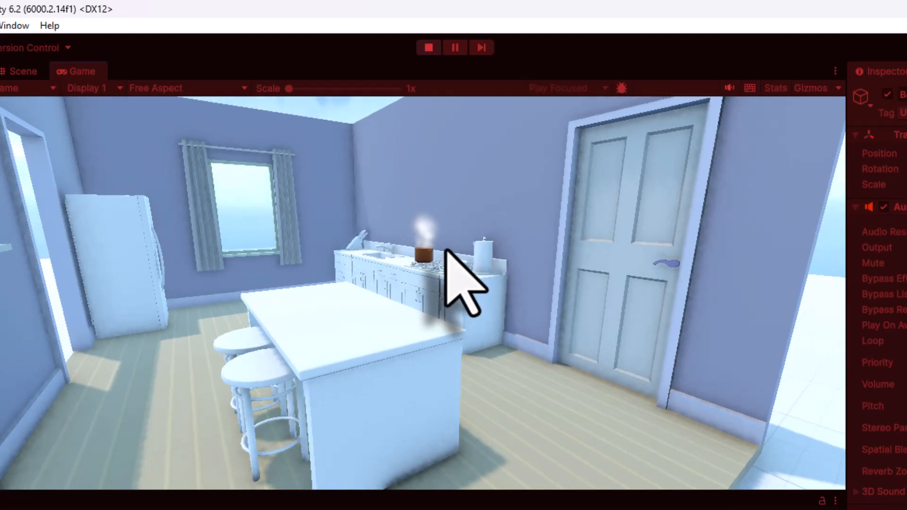
pyautogui.press('w')
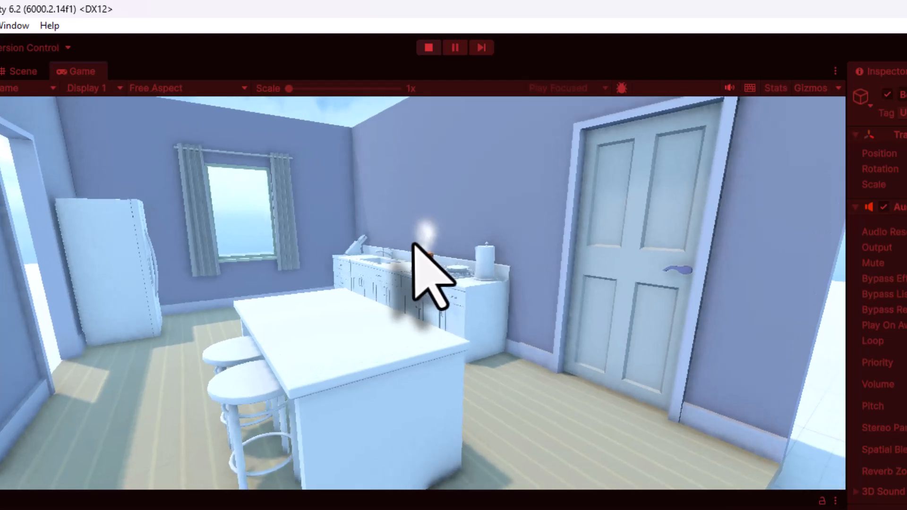
pyautogui.press('w')
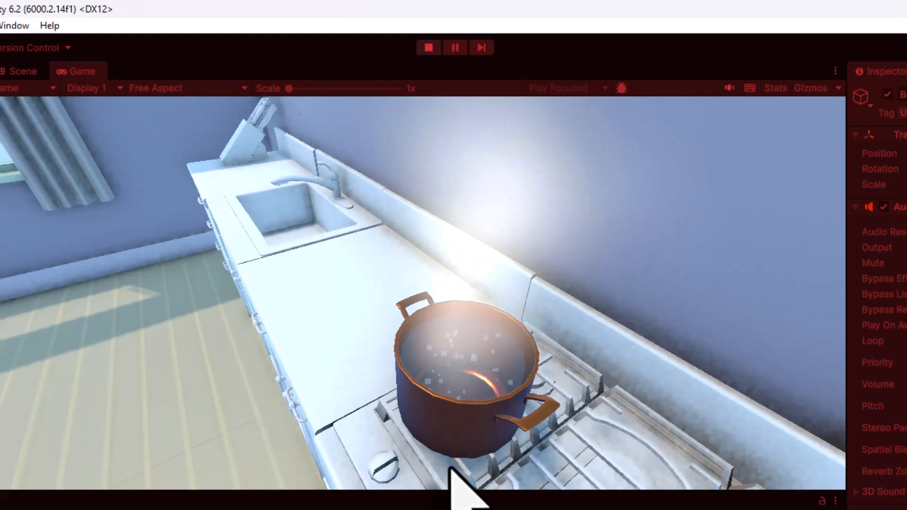
pyautogui.press('s')
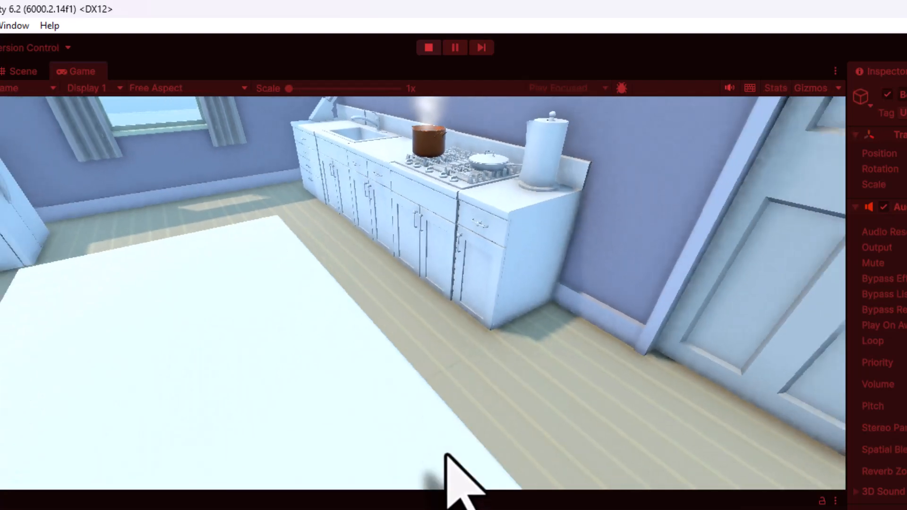
pyautogui.press('s')
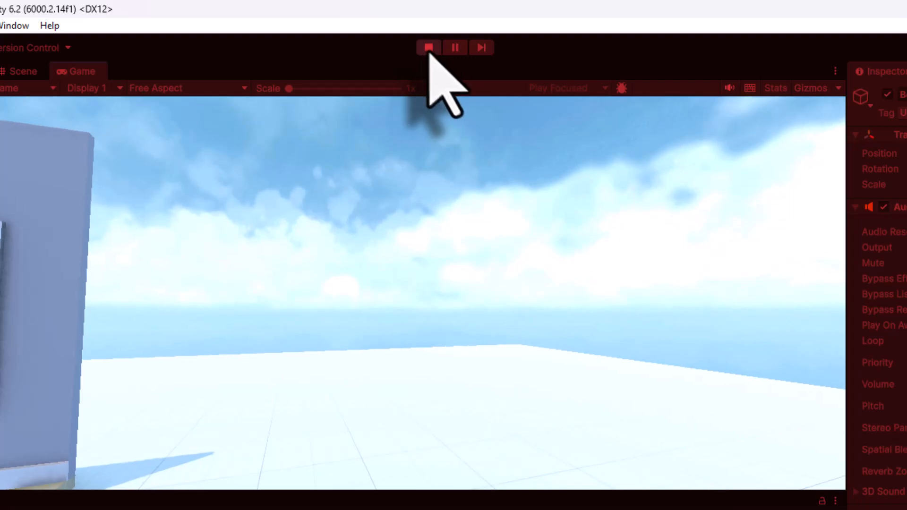
pyautogui.click(426, 50)
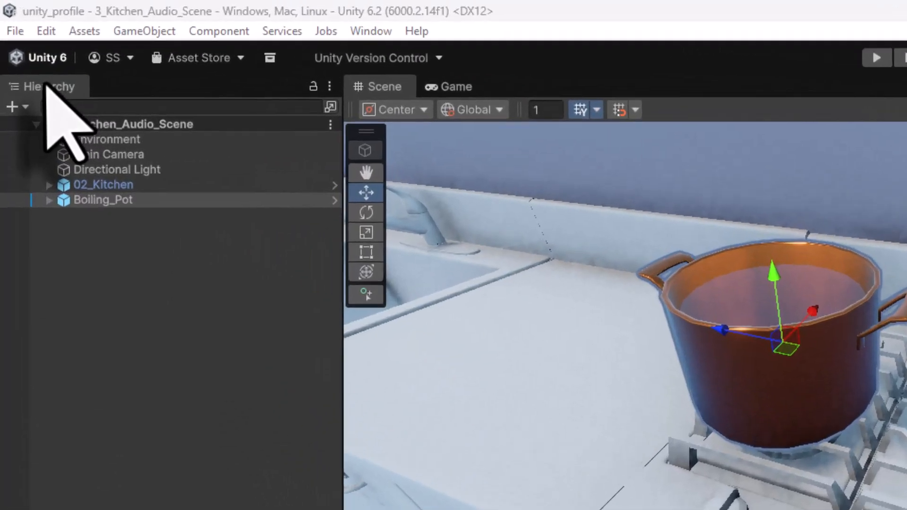
# - Add an Audio > Audio Source object from the Hierarchy and name it Background_music
pyautogui.click(11, 42)
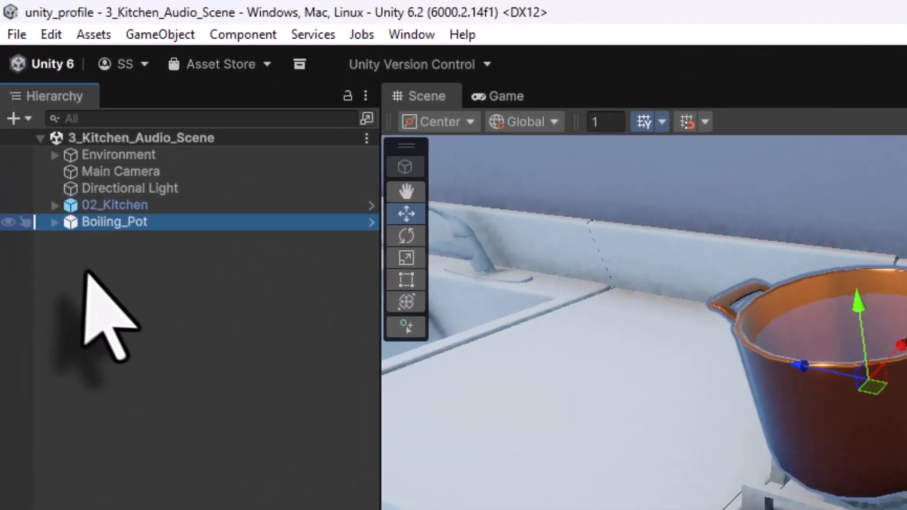
pyautogui.rightClick(94, 277)
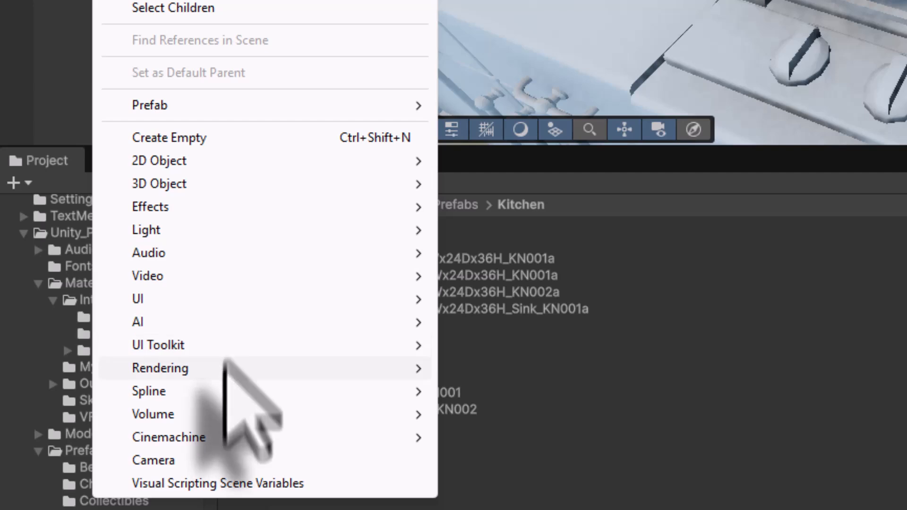
pyautogui.moveTo(203, 253)
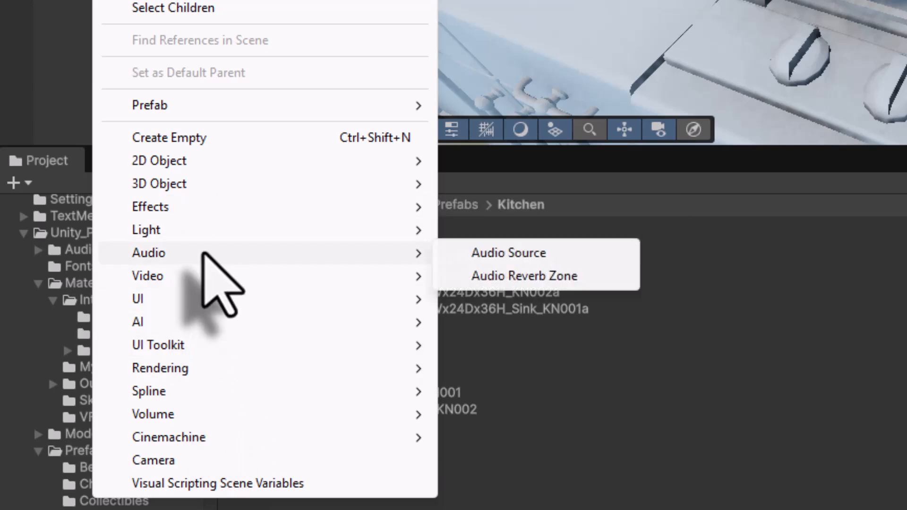
pyautogui.click(472, 253)
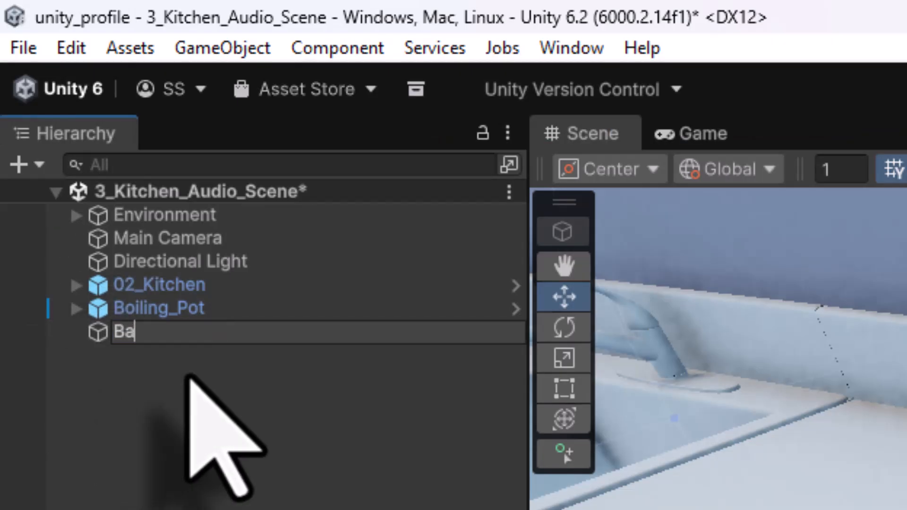
pyautogui.write('Background_musi')
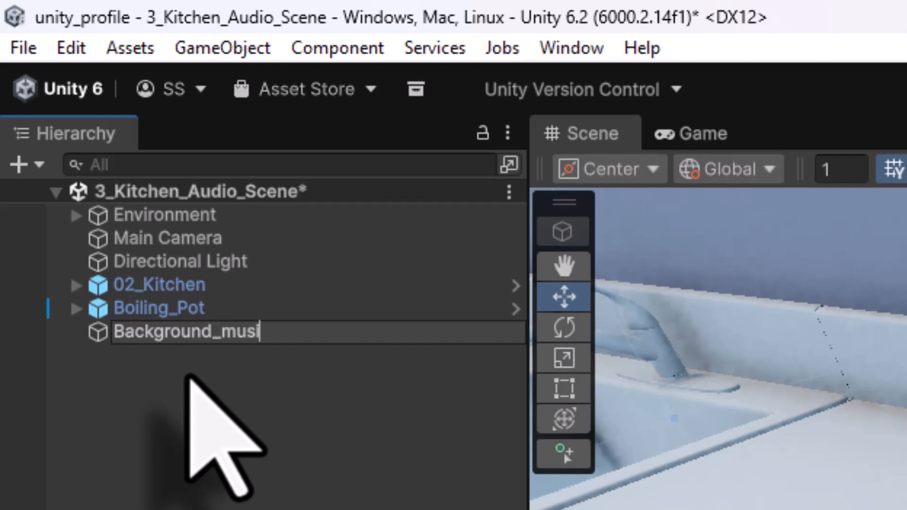
pyautogui.write('c')
pyautogui.press('Return')
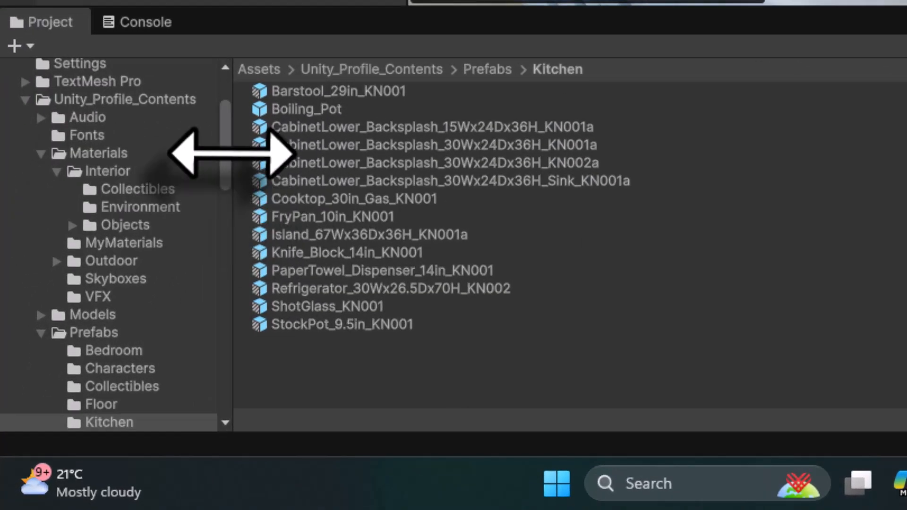
# - Browse to the Audio/Music folder and play then stop a preview of Music_Upbeat
pyautogui.scroll(5, 227, 158)
pyautogui.click(150, 227)
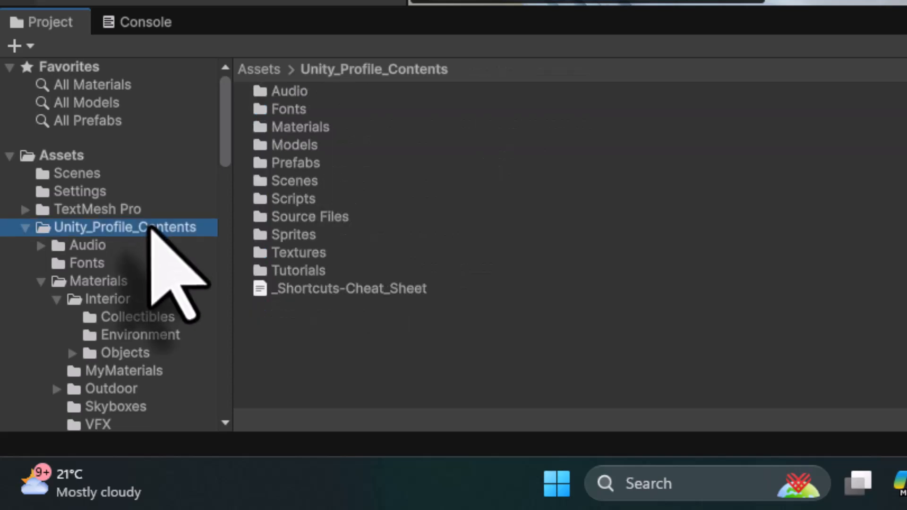
pyautogui.doubleClick(290, 91)
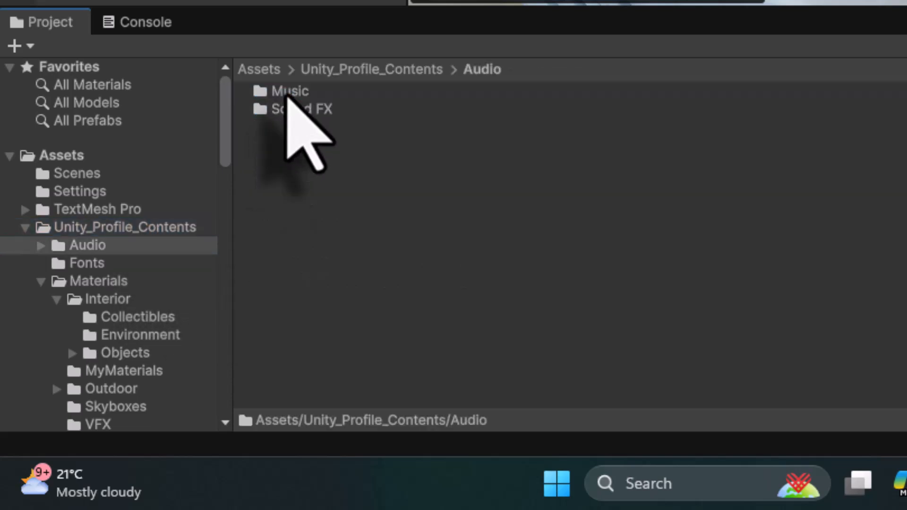
pyautogui.doubleClick(283, 91)
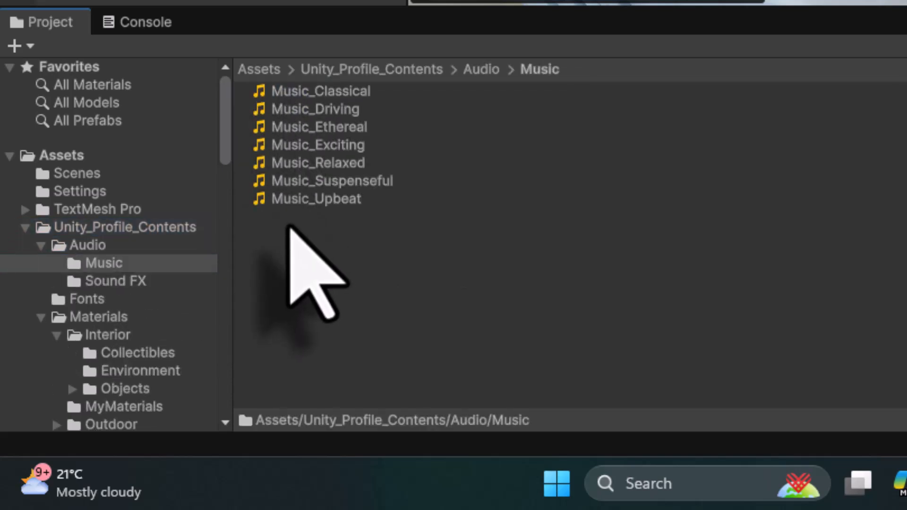
pyautogui.click(343, 204)
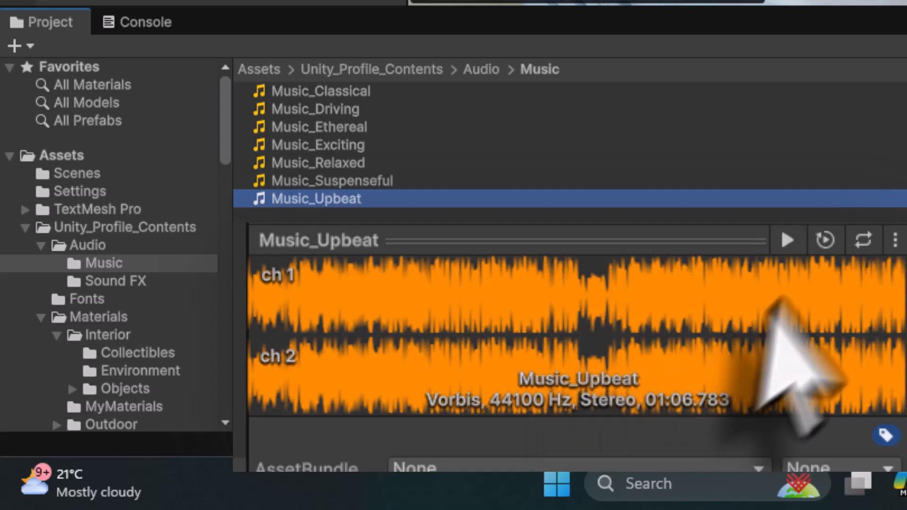
pyautogui.click(784, 240)
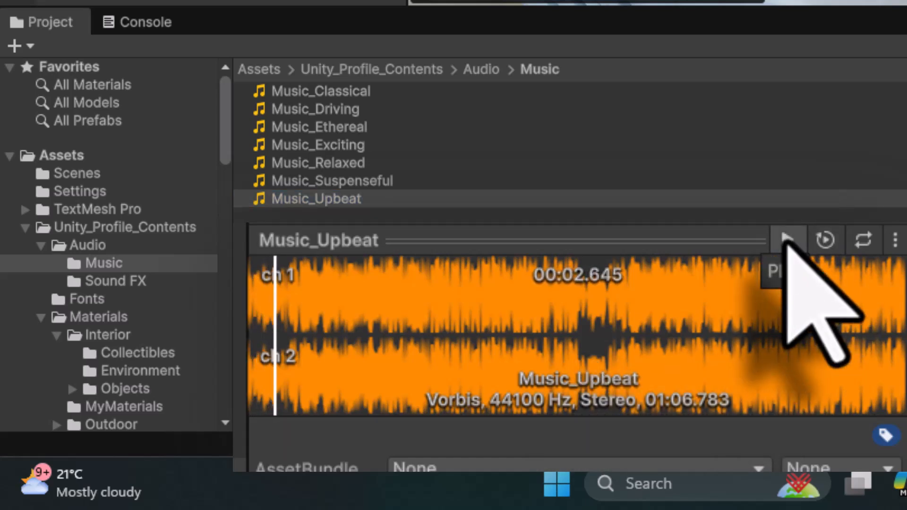
pyautogui.click(786, 240)
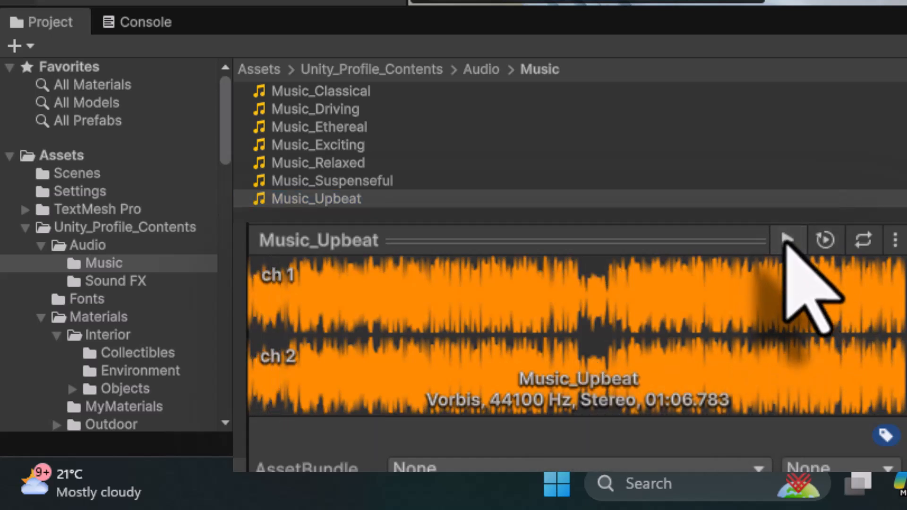
# - Select Music_Classical and play then stop its preview
pyautogui.click(344, 127)
pyautogui.click(344, 93)
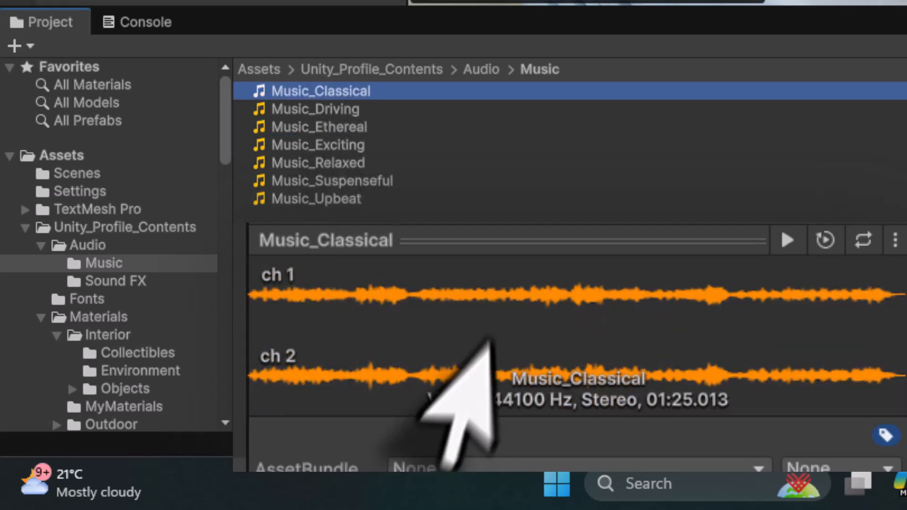
pyautogui.click(786, 241)
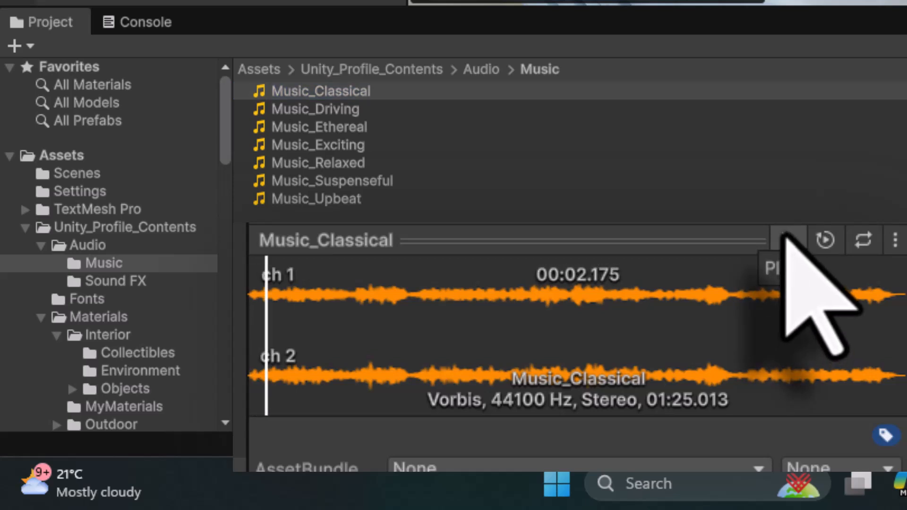
pyautogui.click(785, 238)
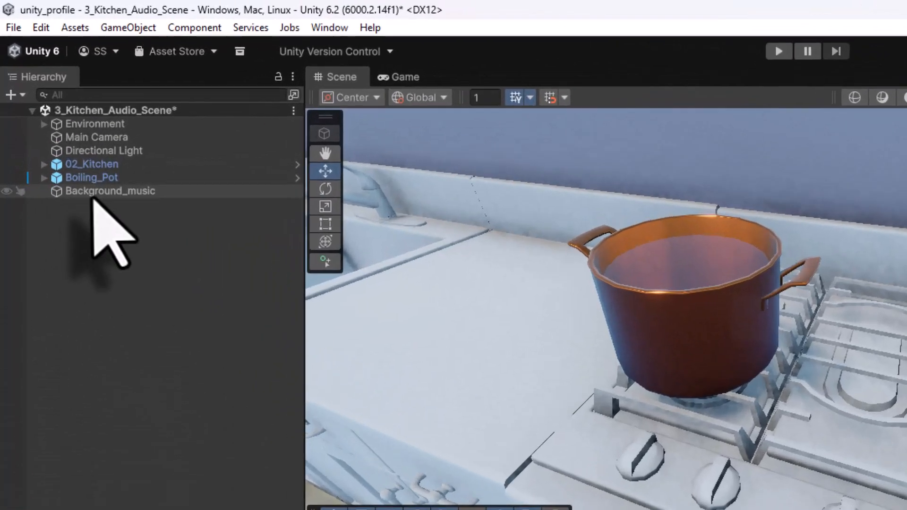
# - Give Background_music's Audio Source the Music_Classical clip with Loop on, and start editing its Volume
pyautogui.click(55, 111)
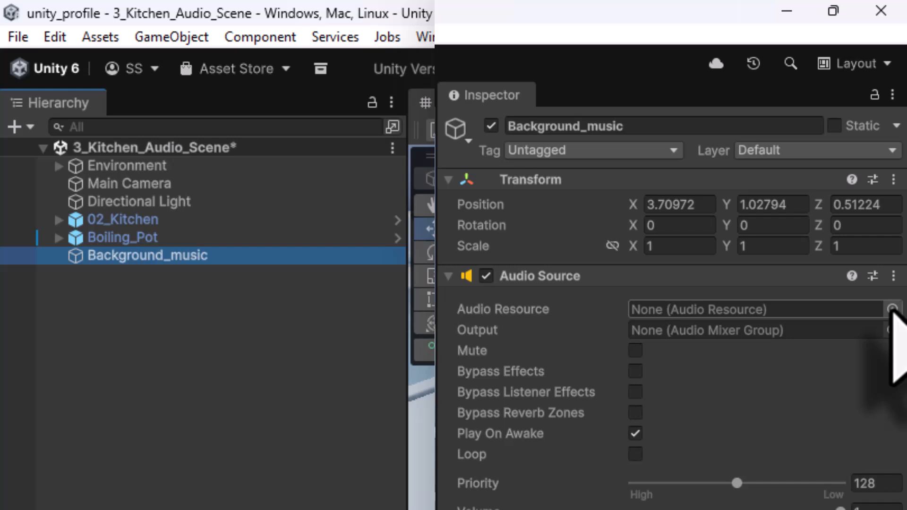
pyautogui.click(892, 310)
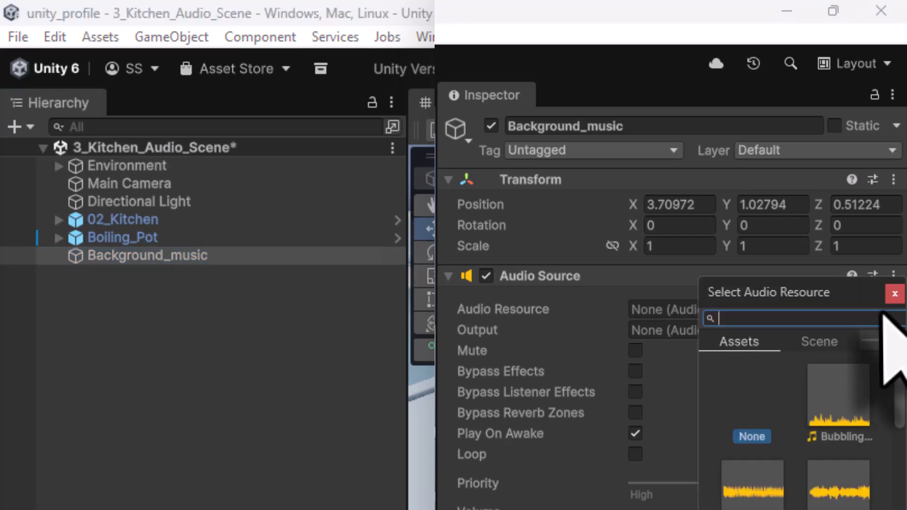
pyautogui.write('music')
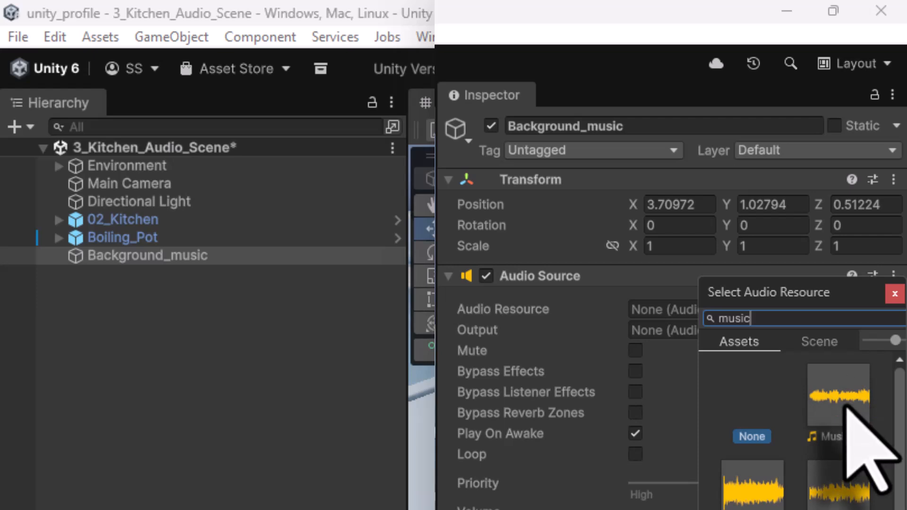
pyautogui.click(845, 405)
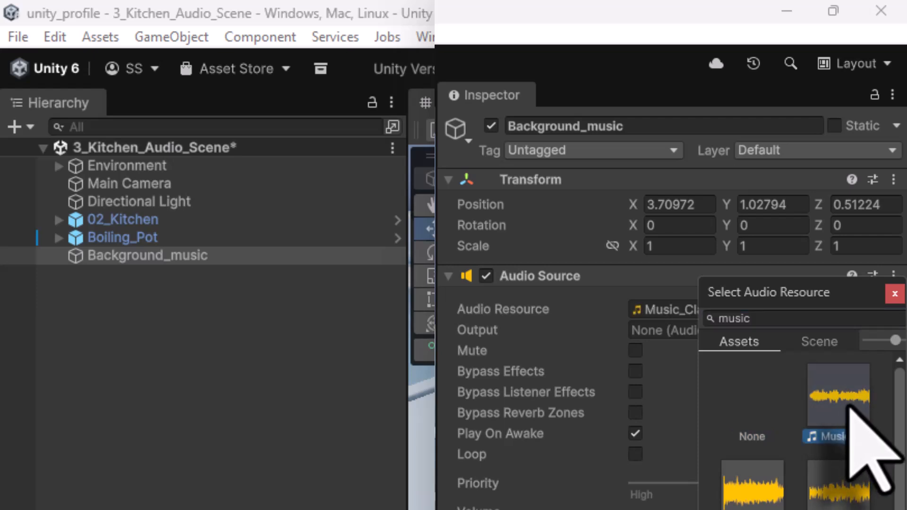
pyautogui.click(894, 295)
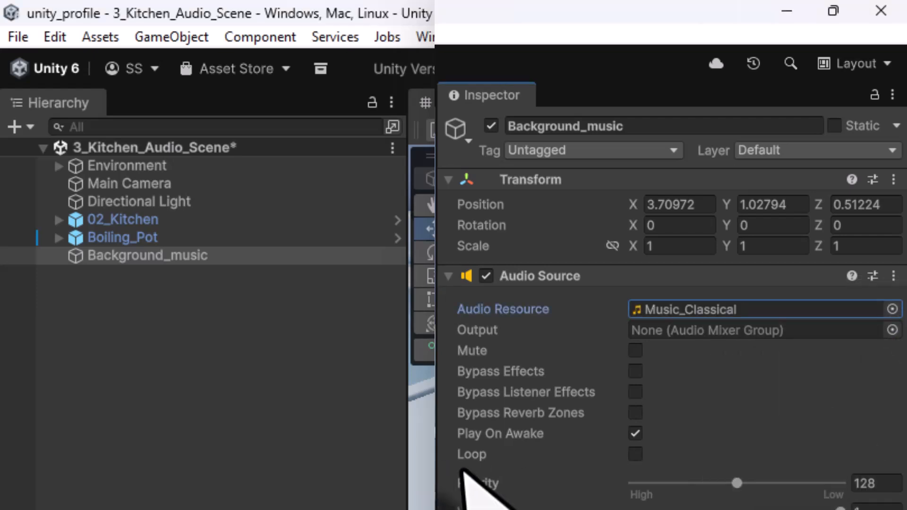
pyautogui.click(635, 456)
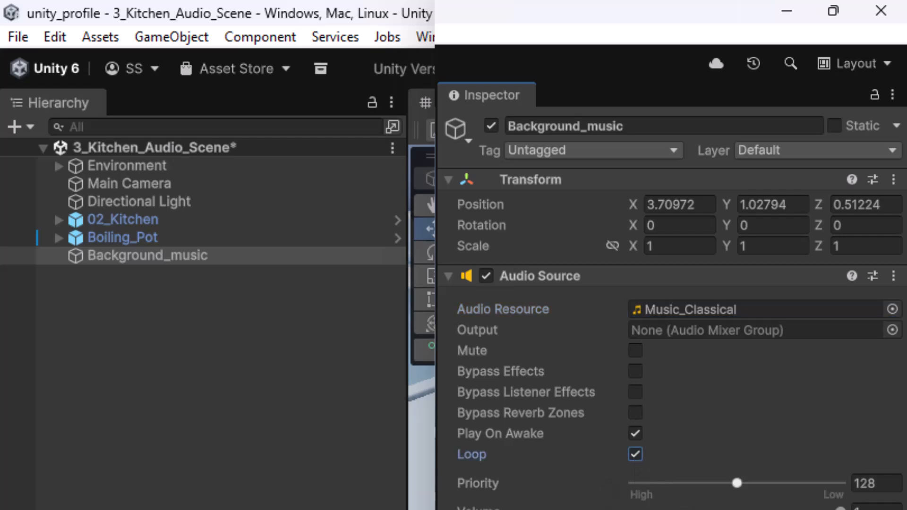
pyautogui.scroll(-5, 543, 425)
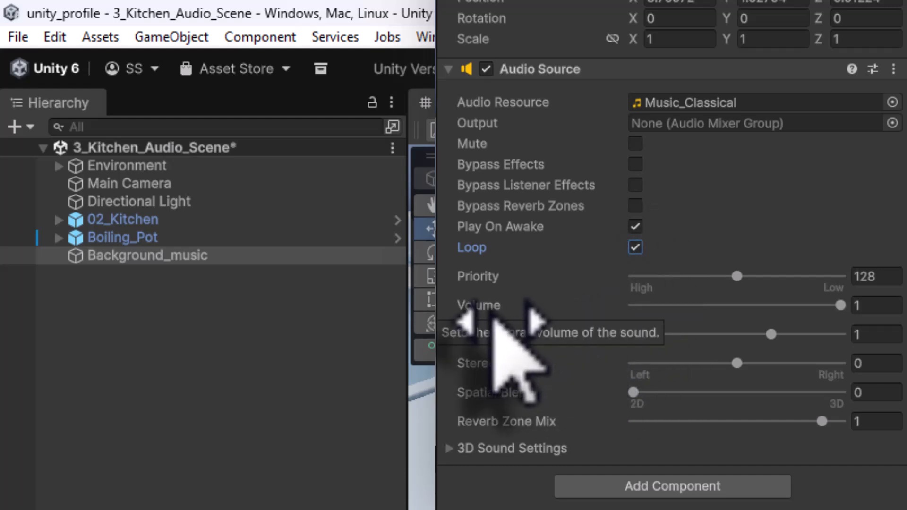
pyautogui.click(864, 306)
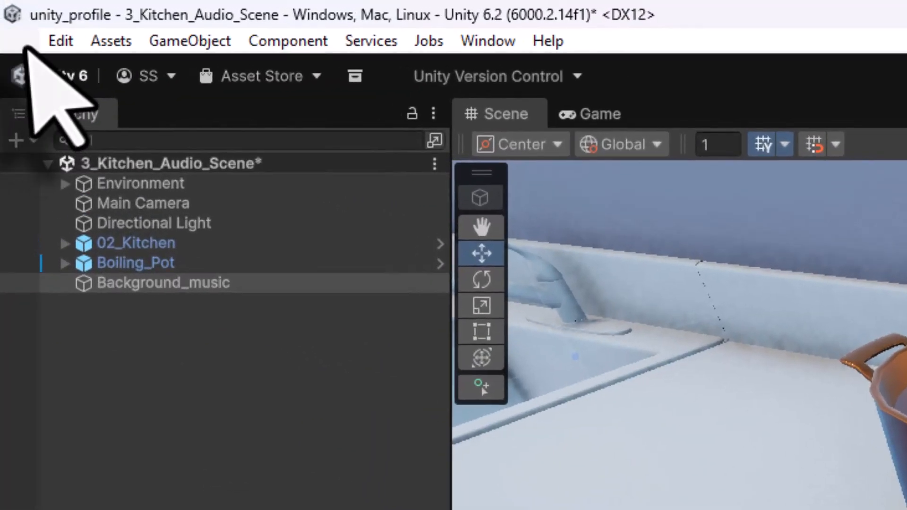
# - Save the scene, play-test by walking toward the pot, then stop the game
pyautogui.click(23, 41)
pyautogui.click(61, 162)
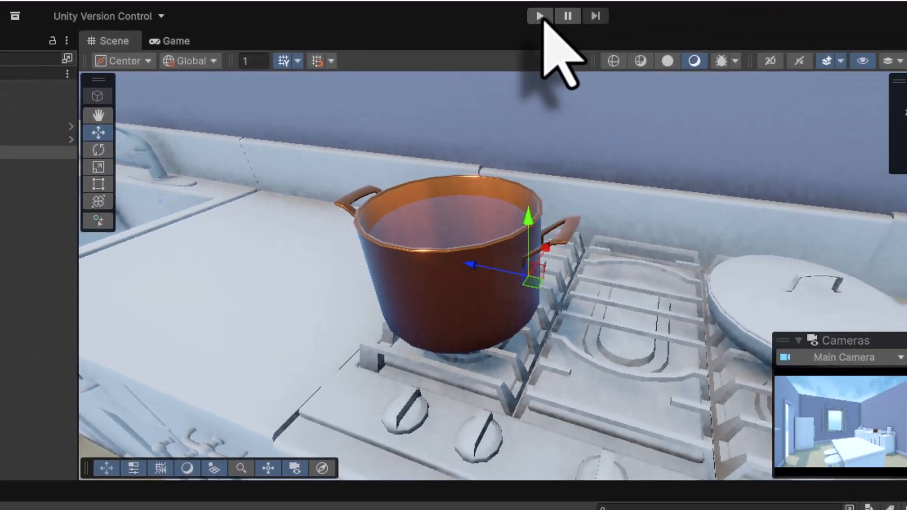
pyautogui.click(540, 14)
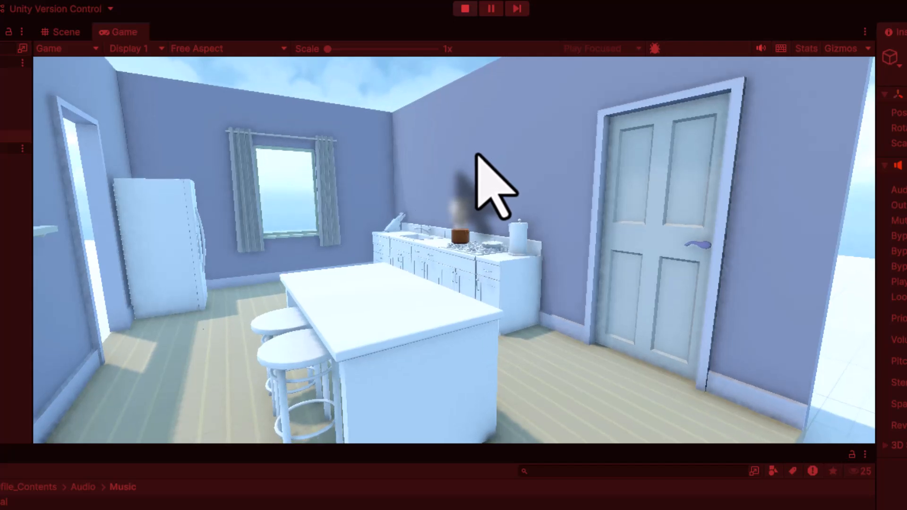
pyautogui.press('w')
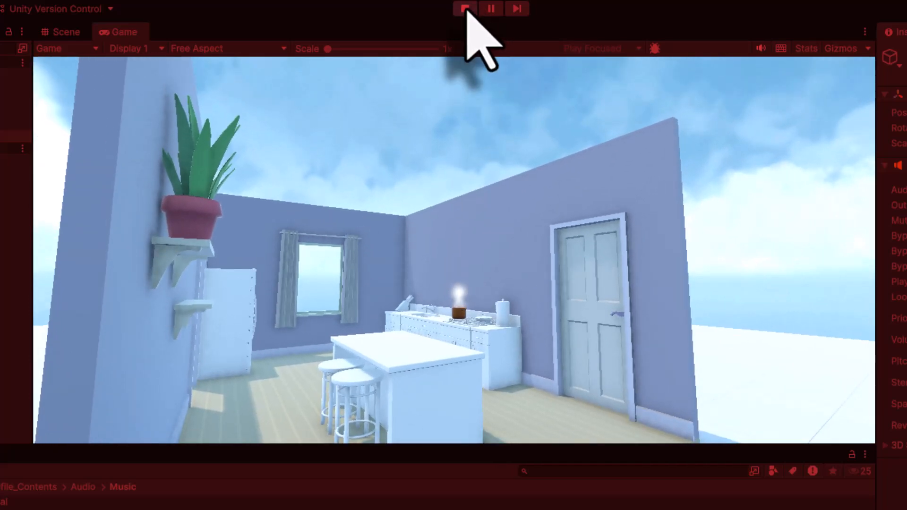
pyautogui.click(465, 9)
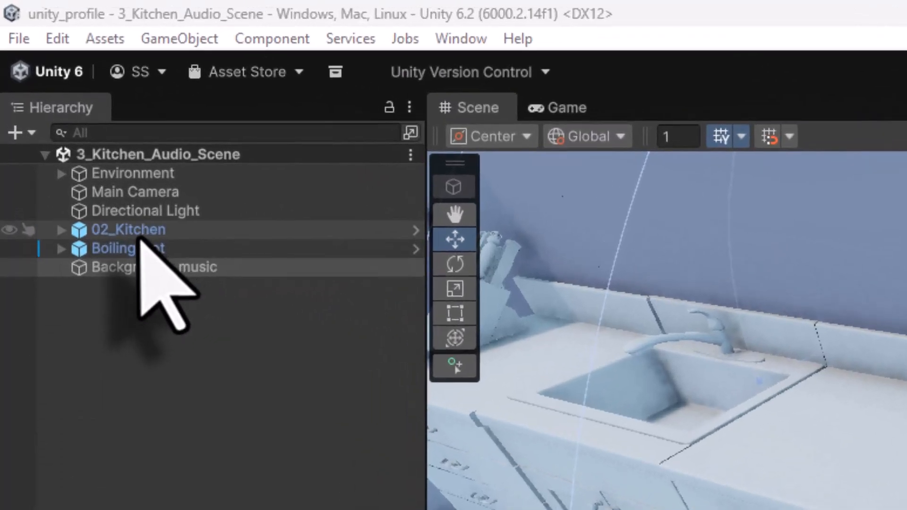
pyautogui.click(57, 95)
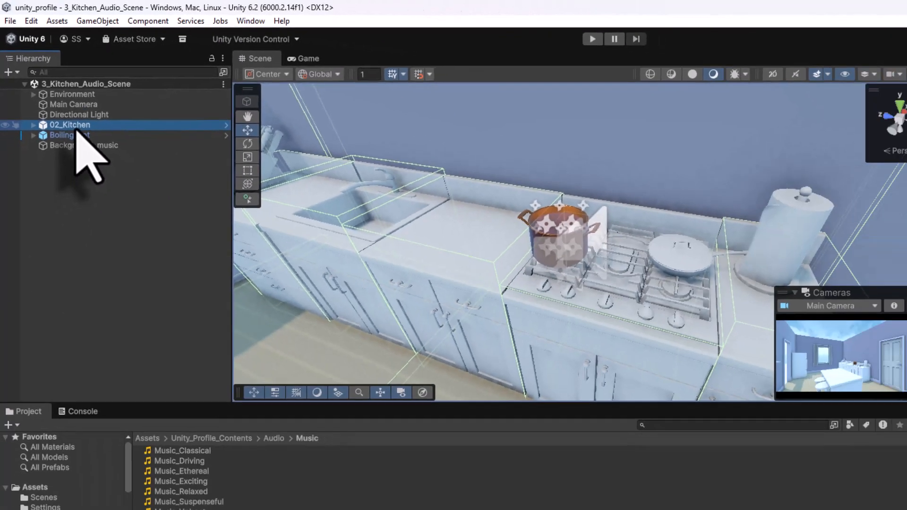
pyautogui.doubleClick(141, 236)
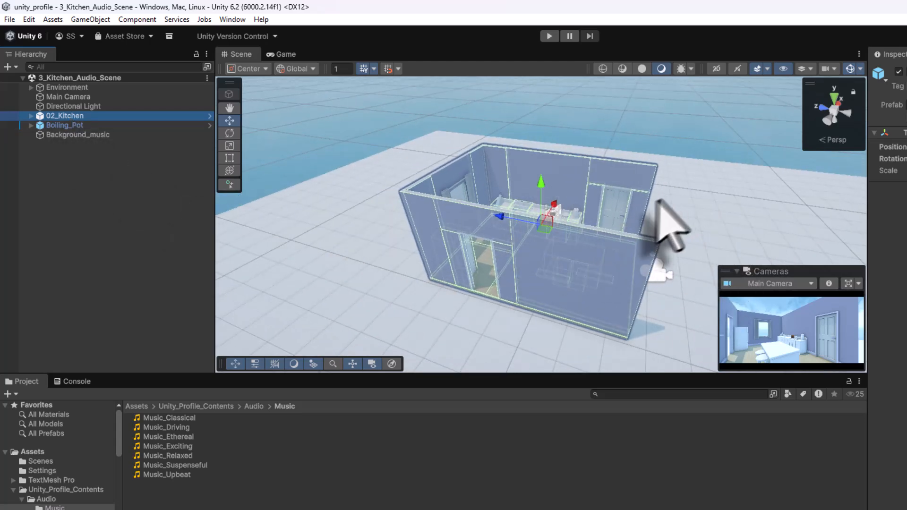
pyautogui.keyDown('alt'); pyautogui.moveTo(682, 222); pyautogui.dragTo(570, 181); pyautogui.keyUp('alt')
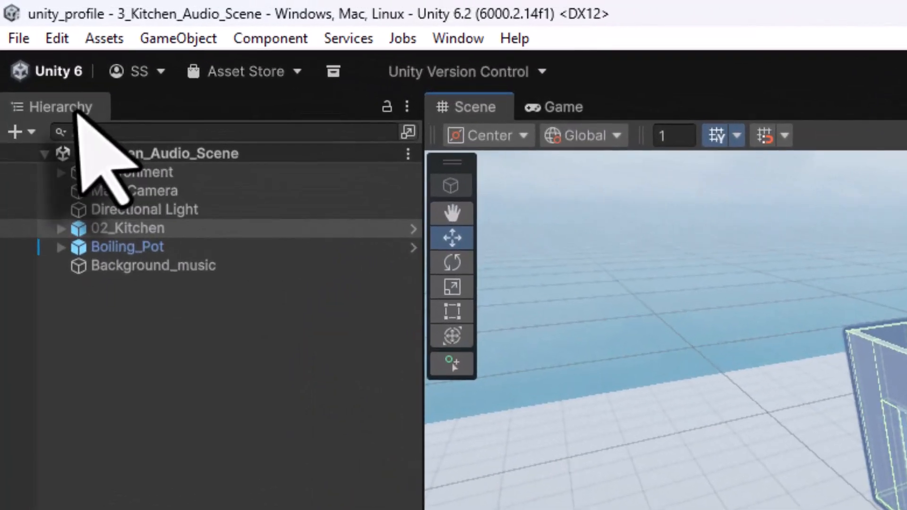
pyautogui.click(38, 53)
pyautogui.click(119, 368)
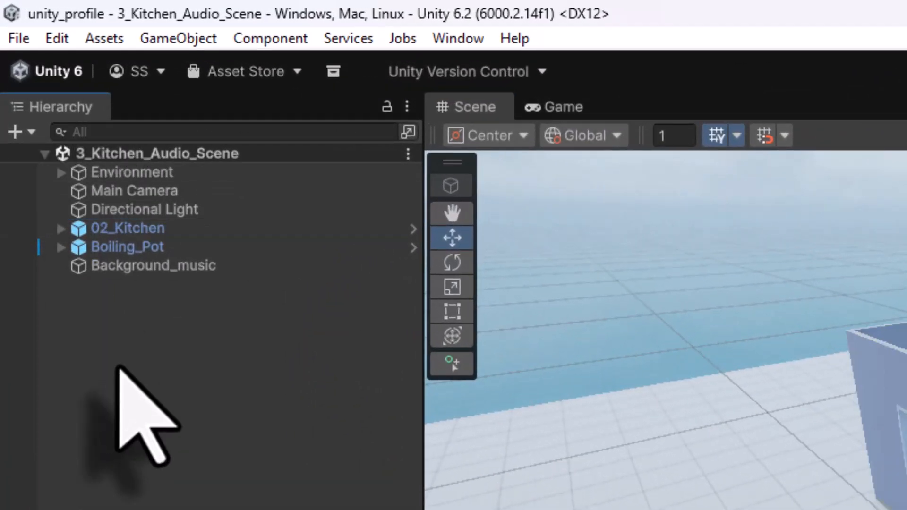
# - Add a new Audio Source object to the Hierarchy named Bird01
pyautogui.rightClick(119, 366)
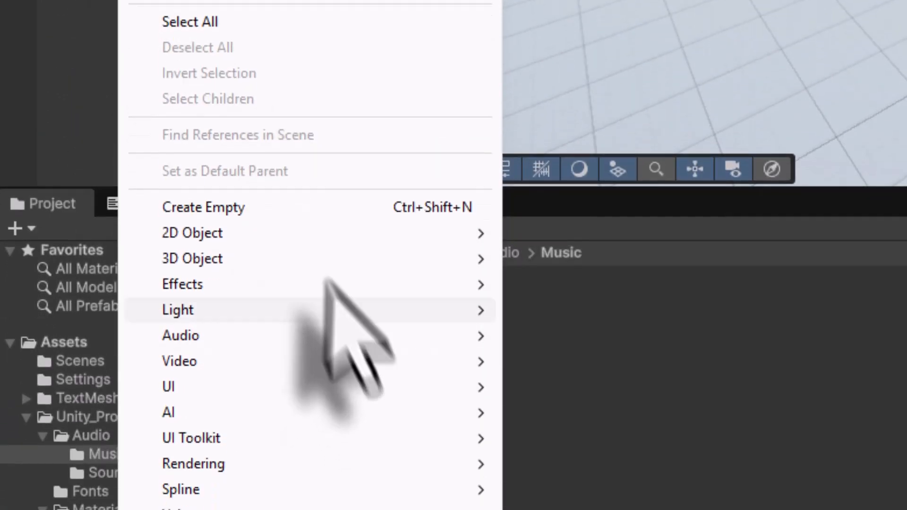
pyautogui.moveTo(293, 333)
pyautogui.click(529, 335)
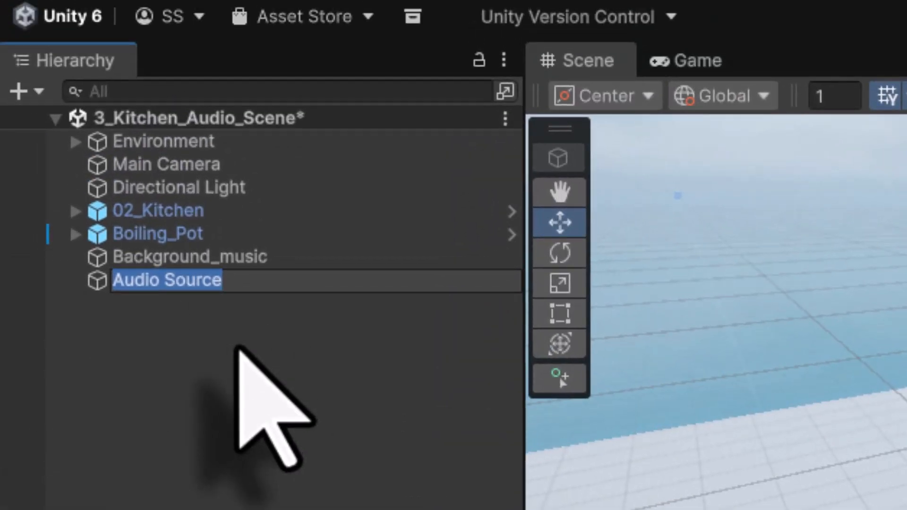
pyautogui.write('Bird01')
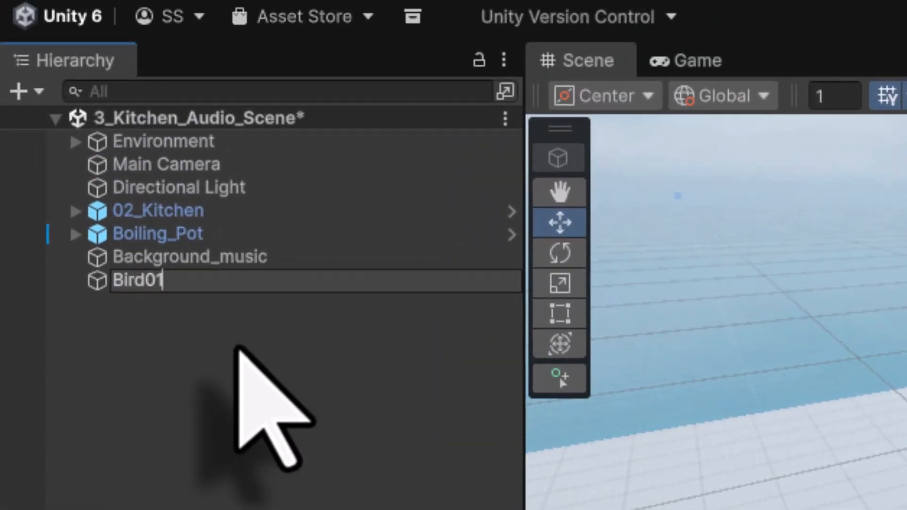
pyautogui.press('Return')
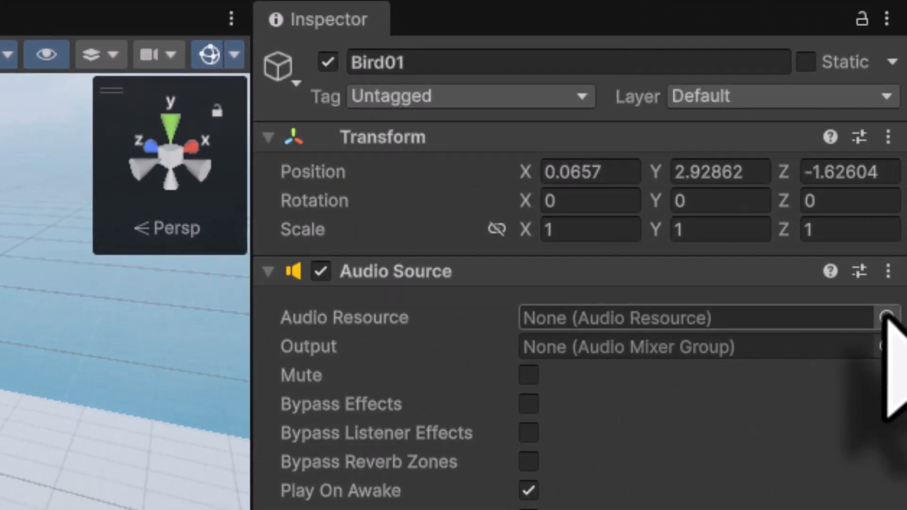
# - Set Bird01's Audio Resource to the SFX_Bird_1 clip
pyautogui.click(885, 318)
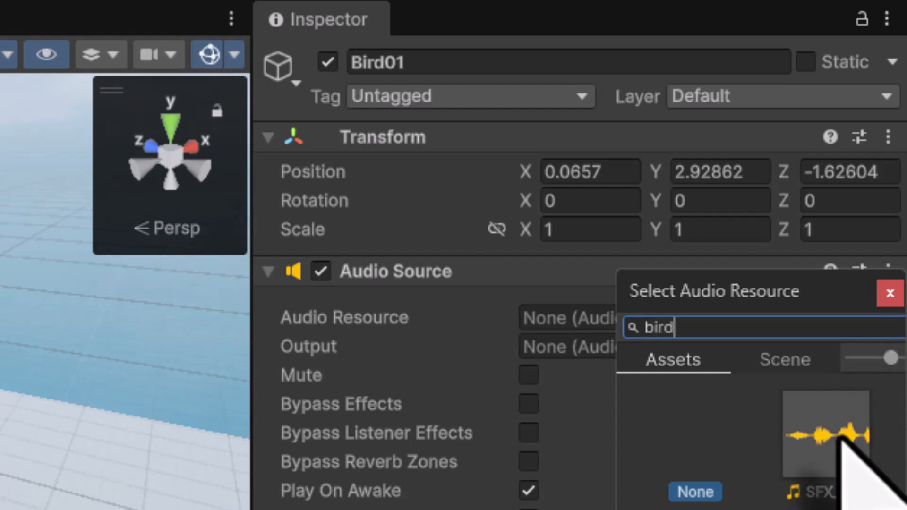
pyautogui.click(841, 437)
pyautogui.doubleClick(840, 436)
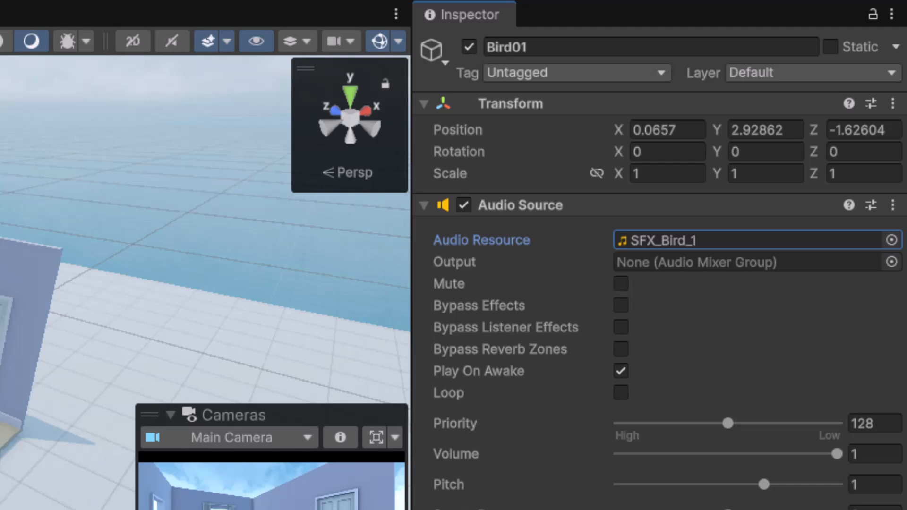
# - In top view, move Bird01 beside the left wall and enlarge its sound range into the kitchen
pyautogui.rightClick(352, 121)
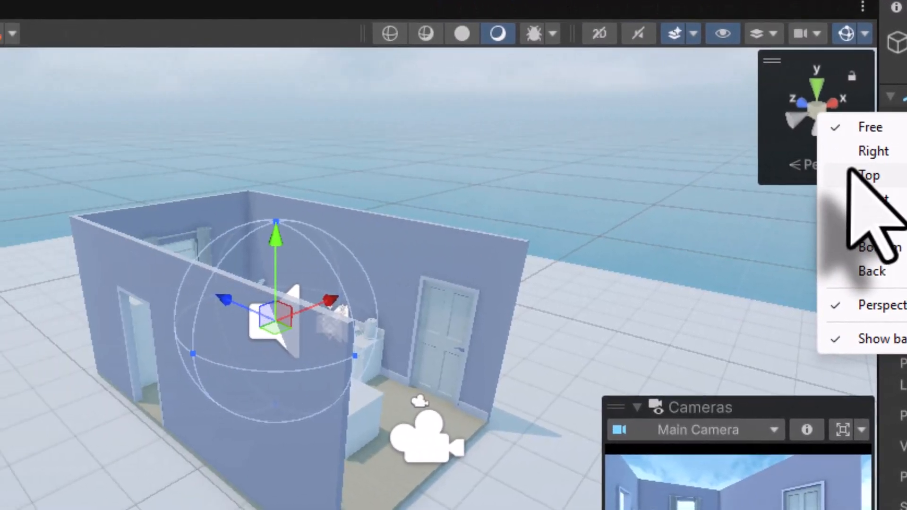
pyautogui.click(699, 177)
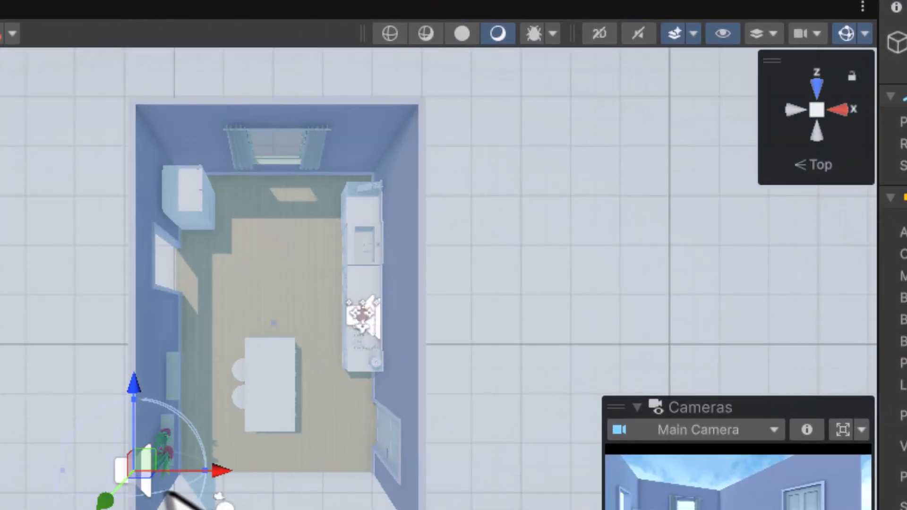
pyautogui.moveTo(148, 461); pyautogui.dragTo(44, 239)
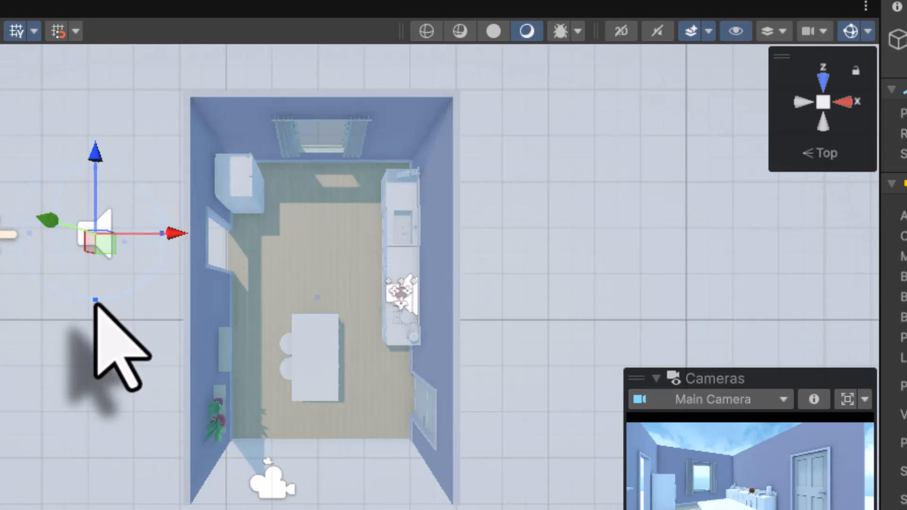
pyautogui.moveTo(95, 301); pyautogui.dragTo(224, 503)
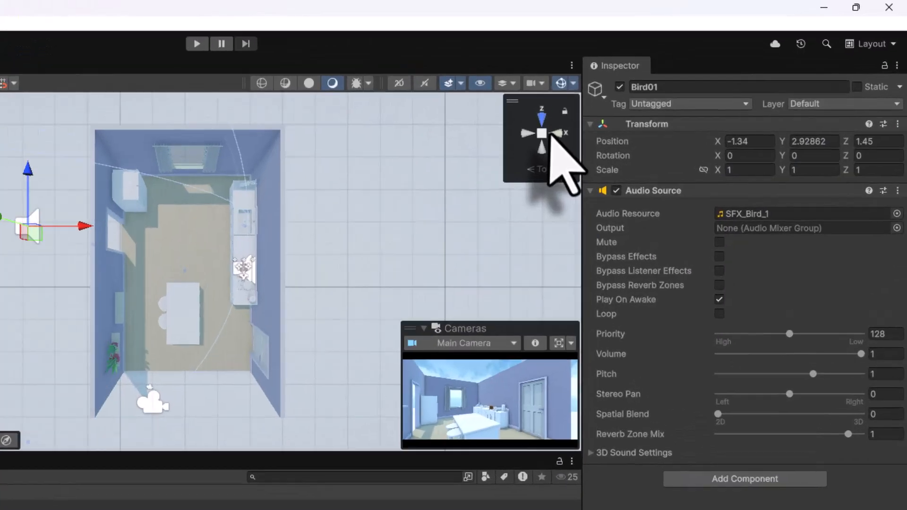
# - In front view, lower Bird01 to a height of Y 2.05
pyautogui.rightClick(832, 103)
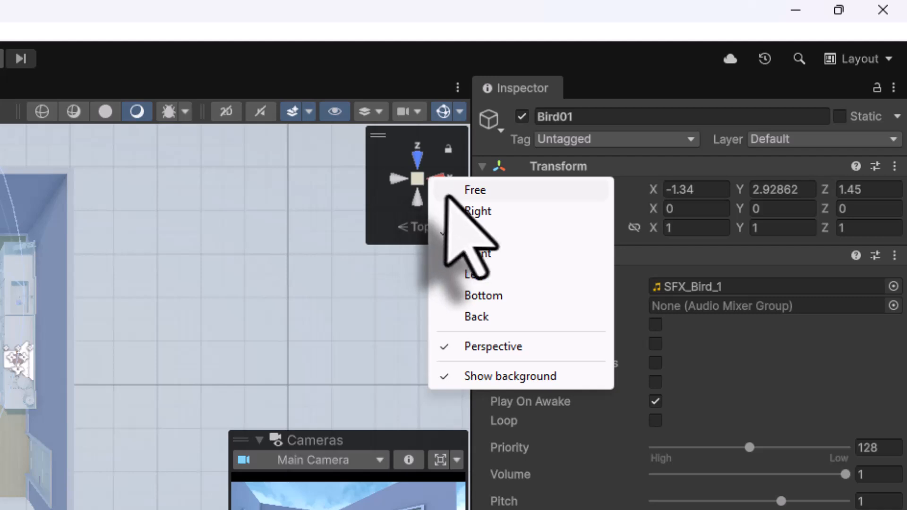
pyautogui.click(467, 254)
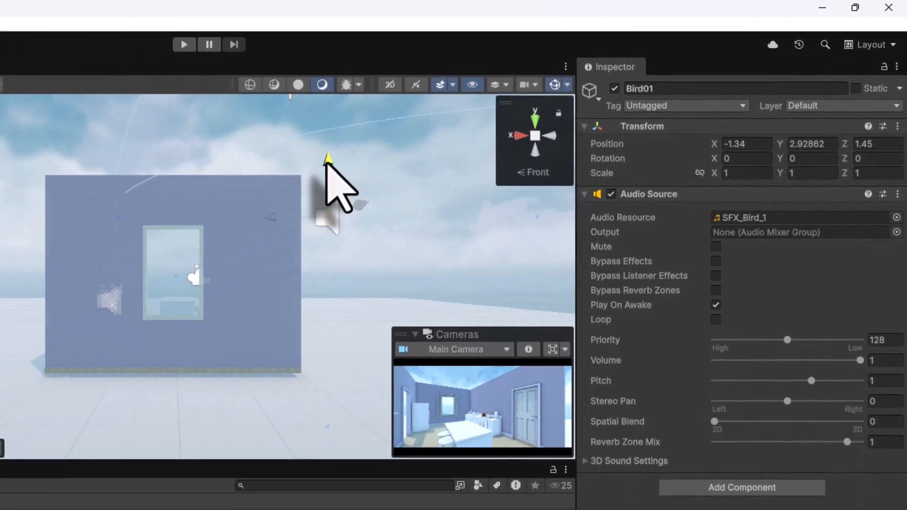
pyautogui.moveTo(269, 178); pyautogui.dragTo(267, 221)
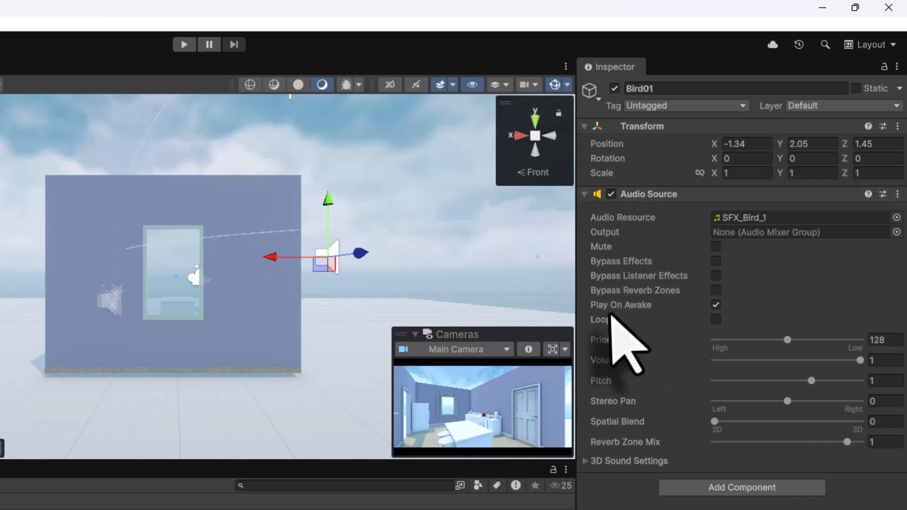
# - Turn off Play On Awake on Bird01 and add the Play Sound At Random Intervals script
pyautogui.click(716, 305)
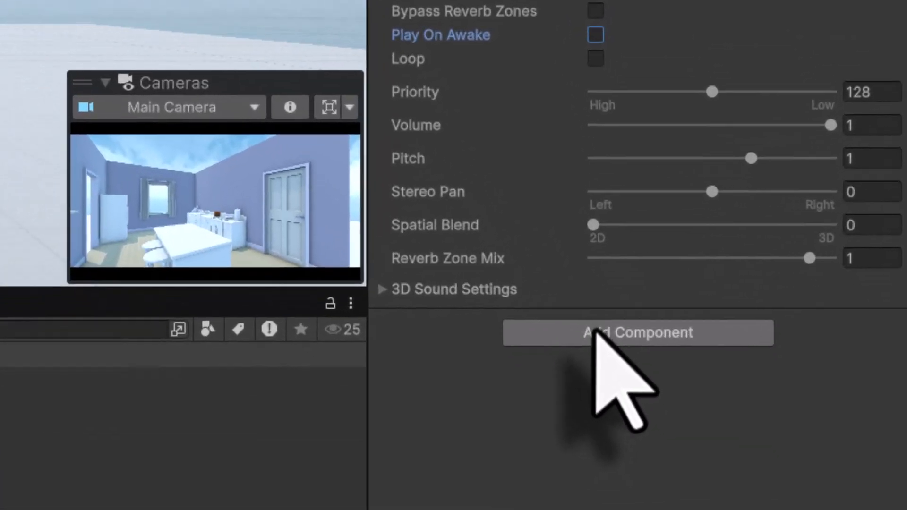
pyautogui.click(716, 486)
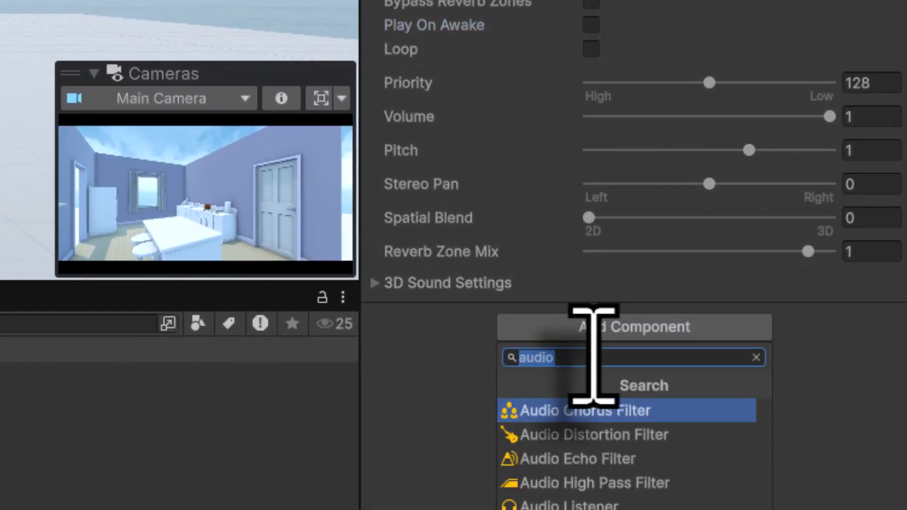
pyautogui.write('play')
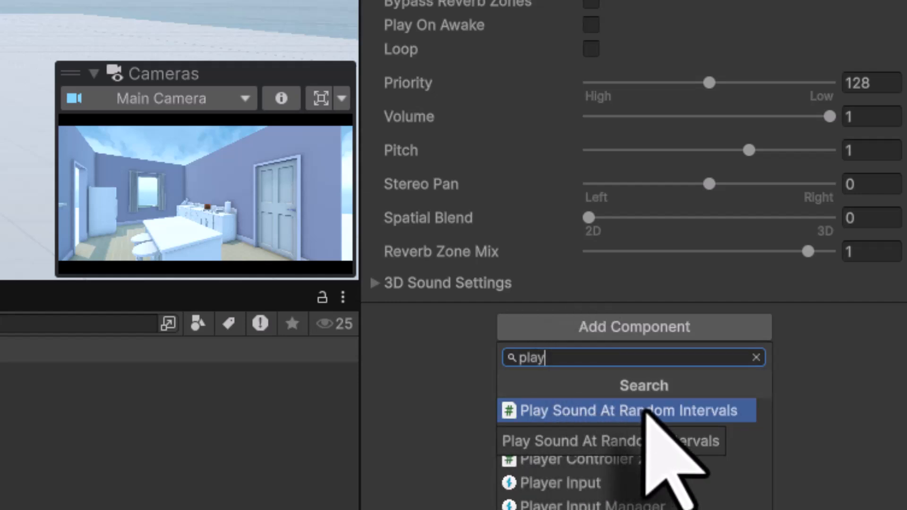
pyautogui.click(646, 412)
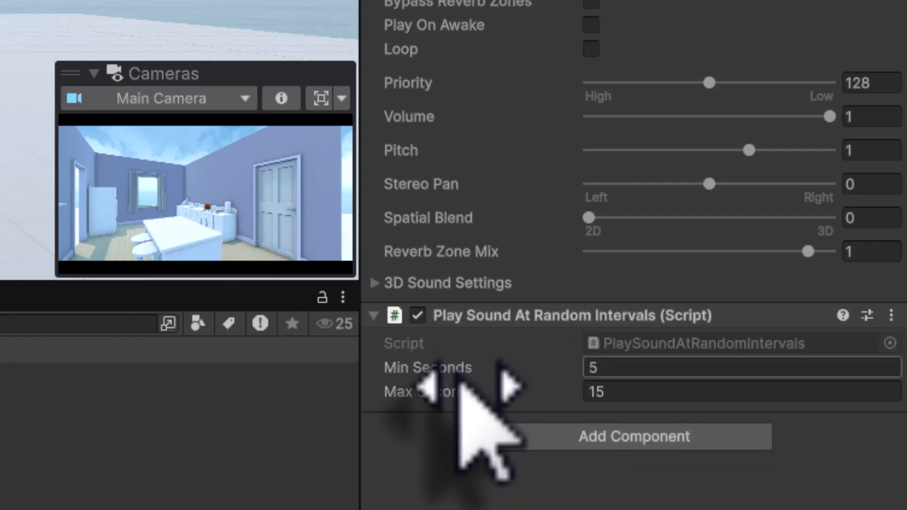
# - Set the script's Min Seconds to 3 and Max Seconds to 8, and drag Spatial Blend toward 3D
pyautogui.click(610, 369)
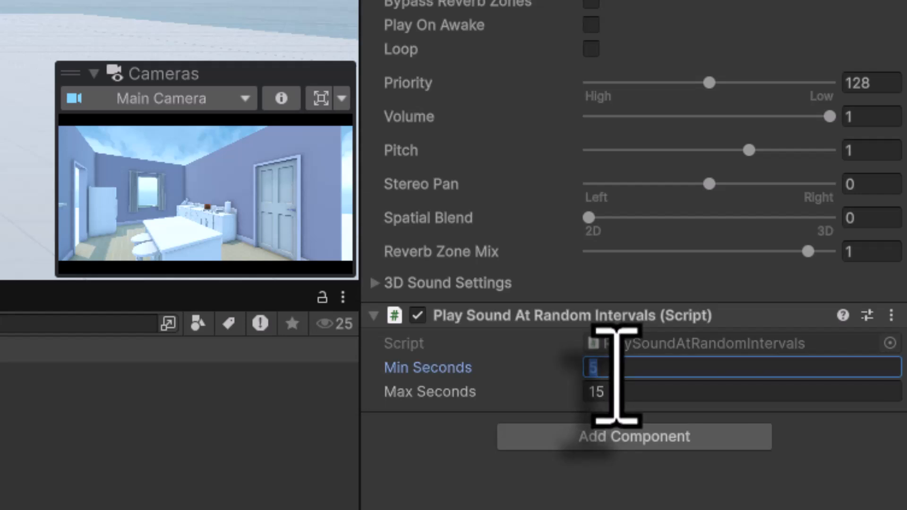
pyautogui.click(624, 393)
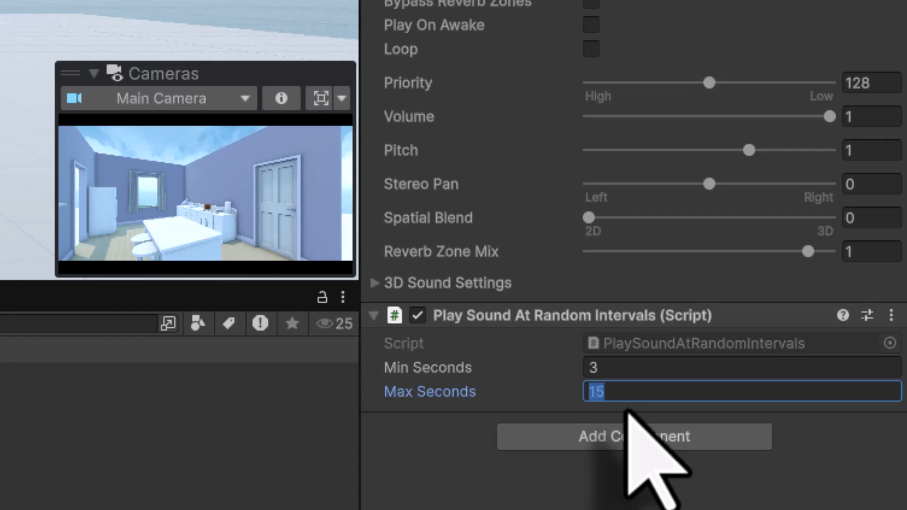
pyautogui.press('Return')
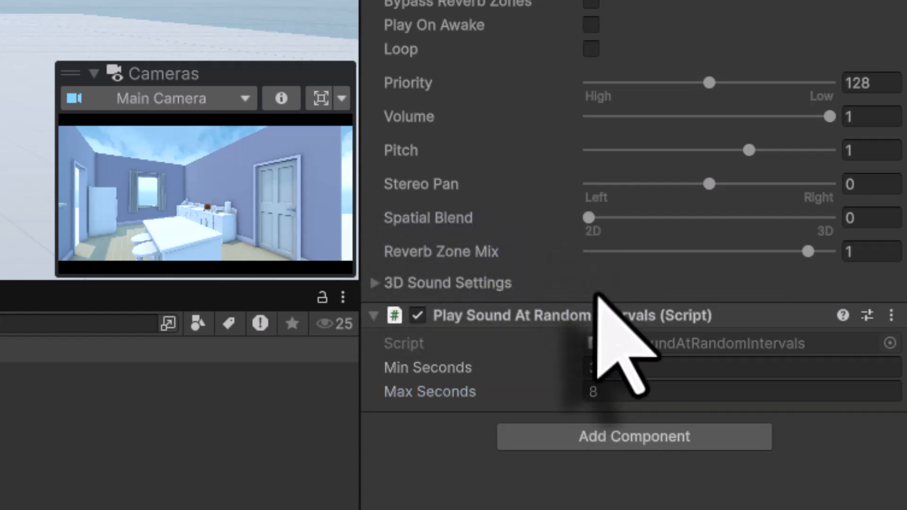
pyautogui.moveTo(590, 219); pyautogui.dragTo(832, 218)
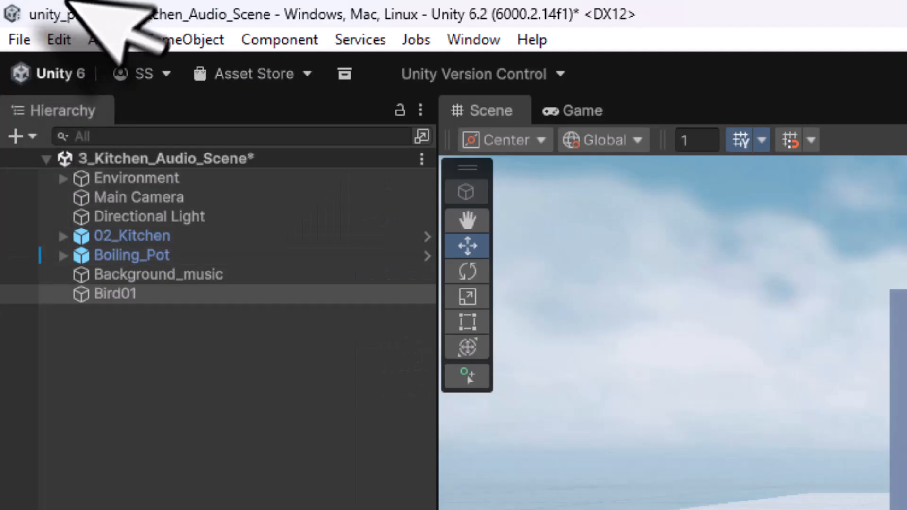
# - Save the kitchen scene and start a play test
pyautogui.click(18, 39)
pyautogui.moveTo(58, 40)
pyautogui.moveTo(14, 40)
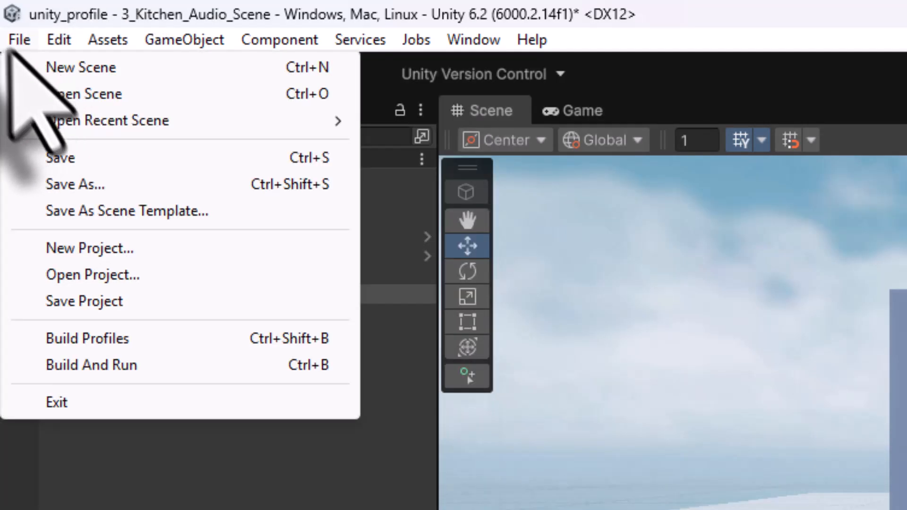
pyautogui.click(64, 158)
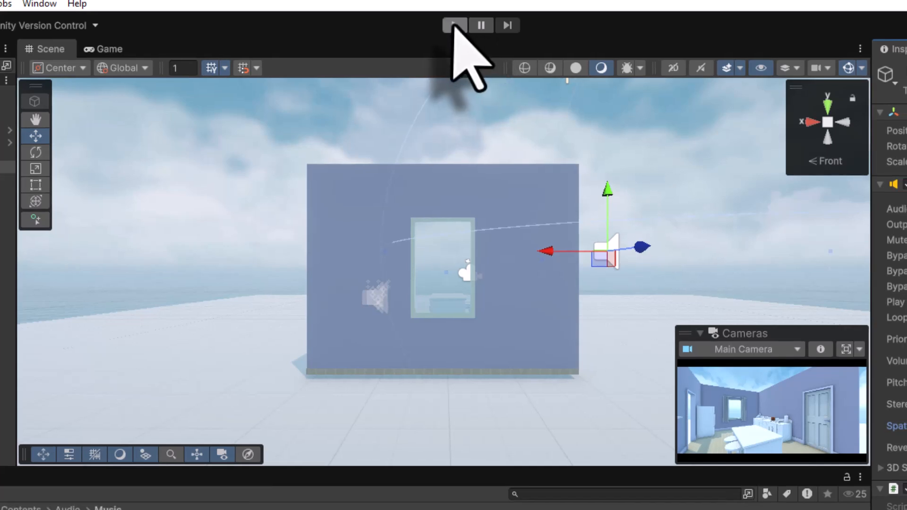
pyautogui.click(460, 26)
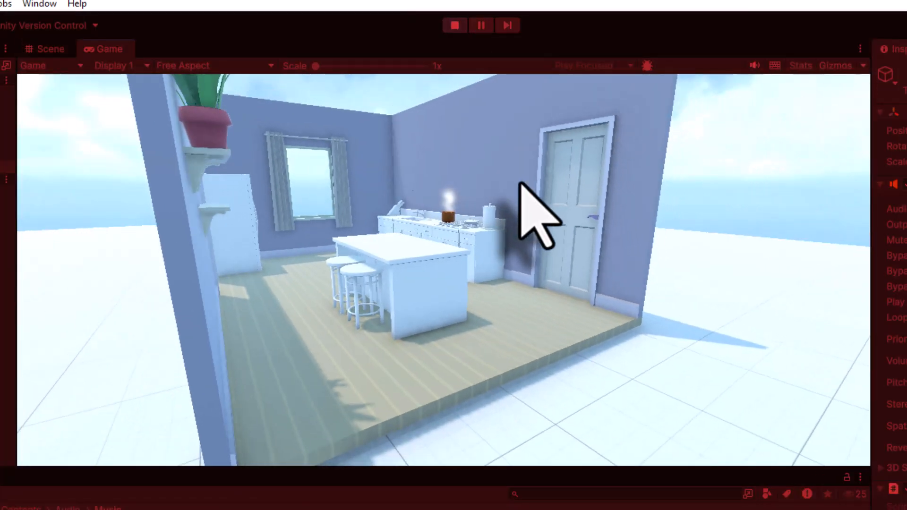
# - Walk the player through the doorway, around the island, and out to the floor's far edge
pyautogui.press('d')
pyautogui.press('w')
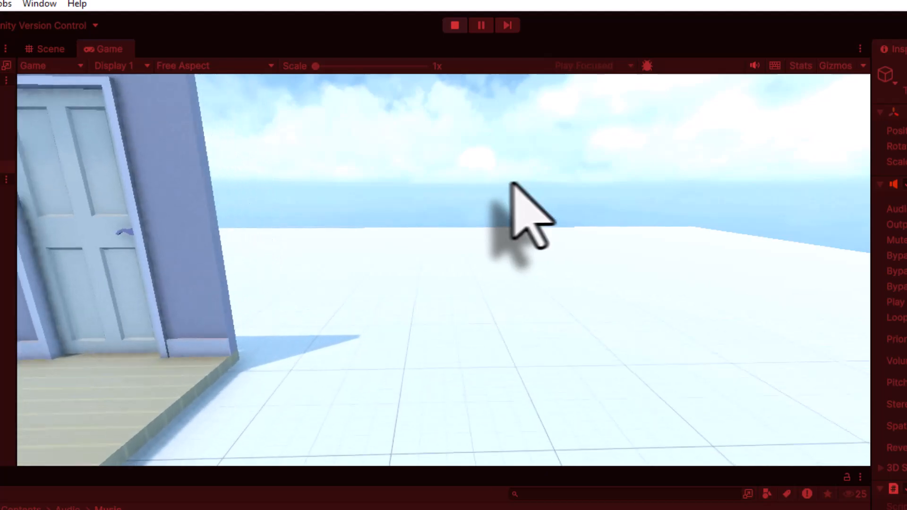
pyautogui.press('a')
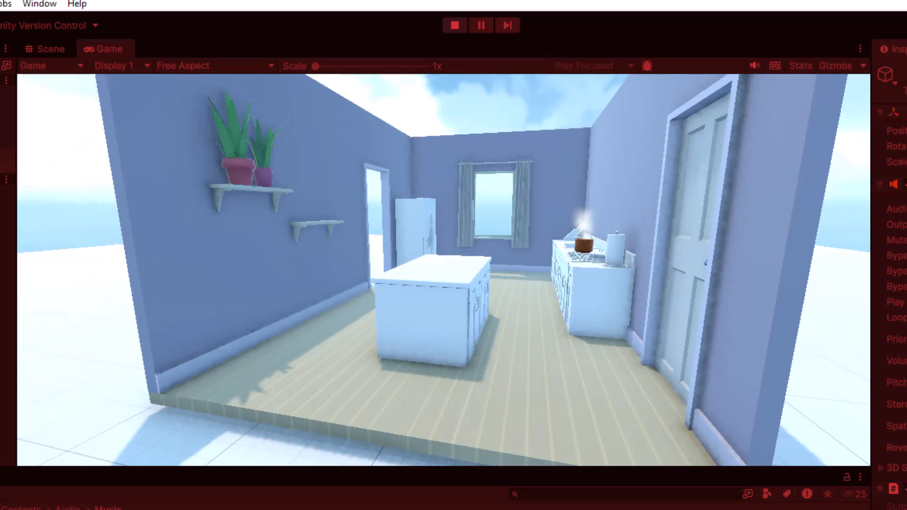
pyautogui.press('w')
pyautogui.press('w')
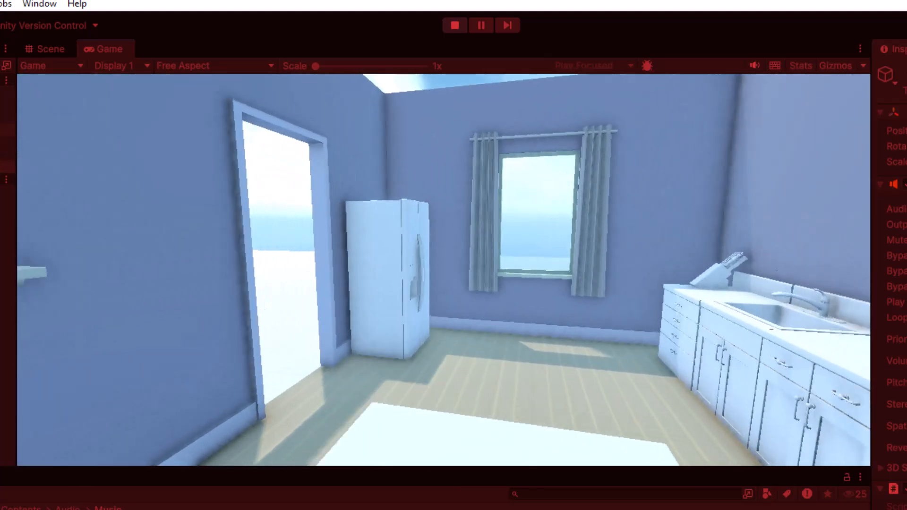
pyautogui.press('w')
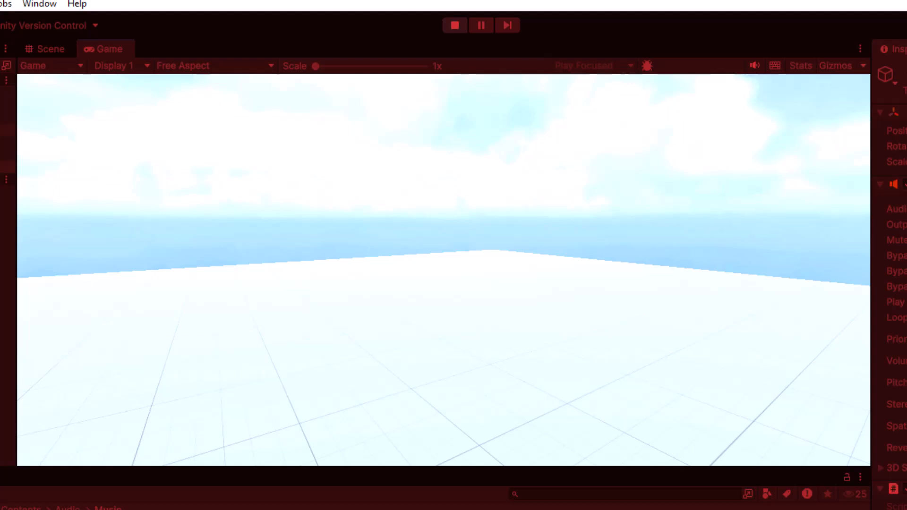
pyautogui.press('w')
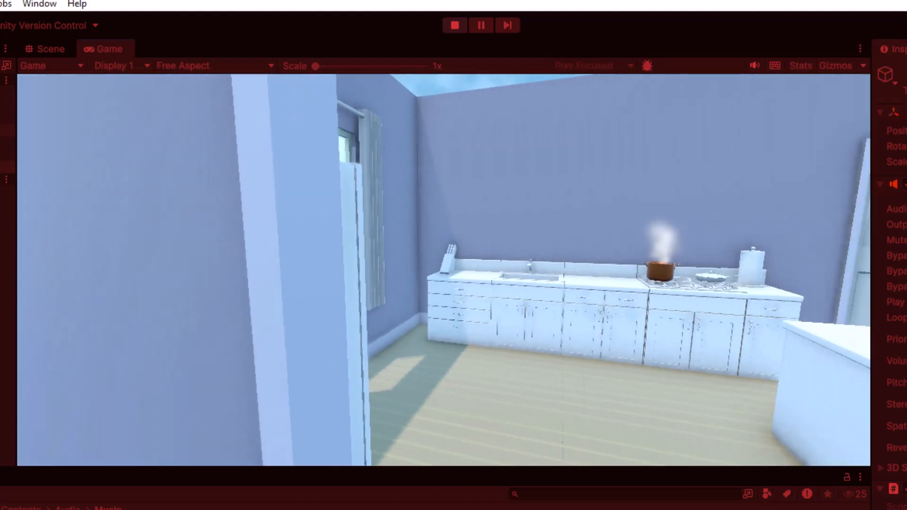
pyautogui.press('s')
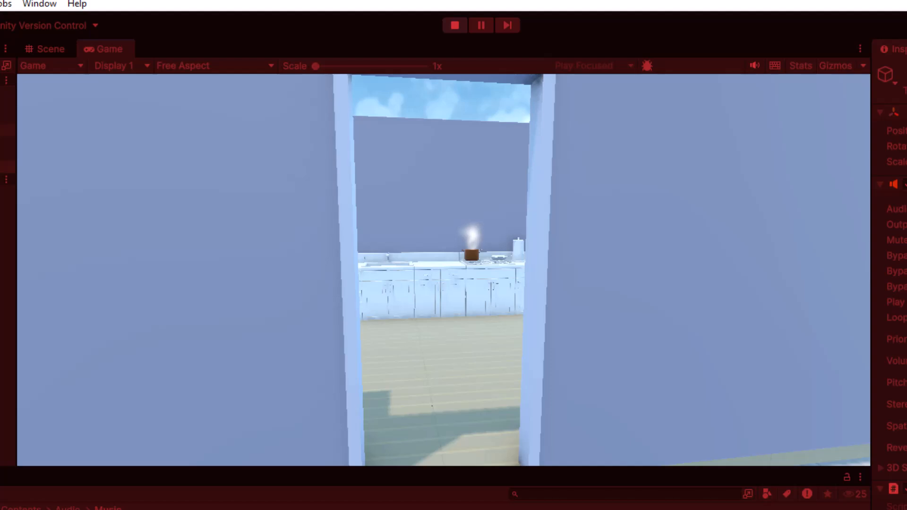
pyautogui.press('w')
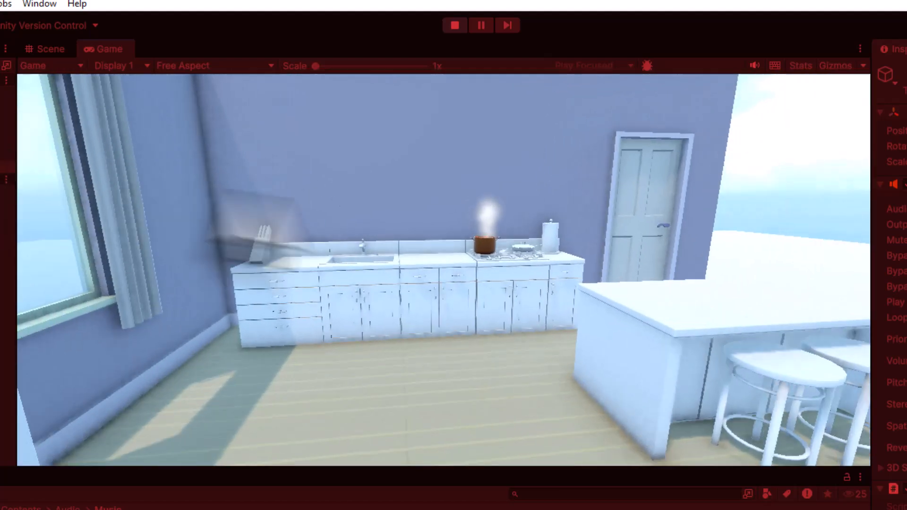
pyautogui.press('w')
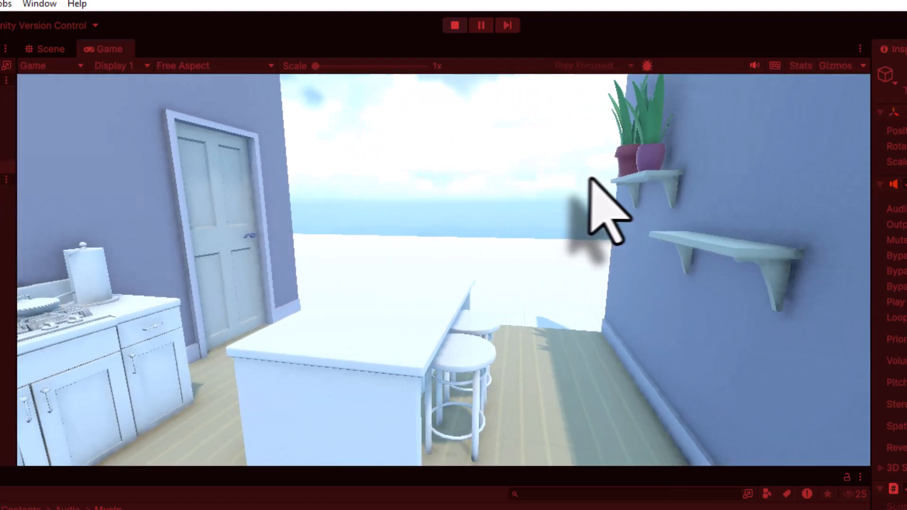
pyautogui.press('w')
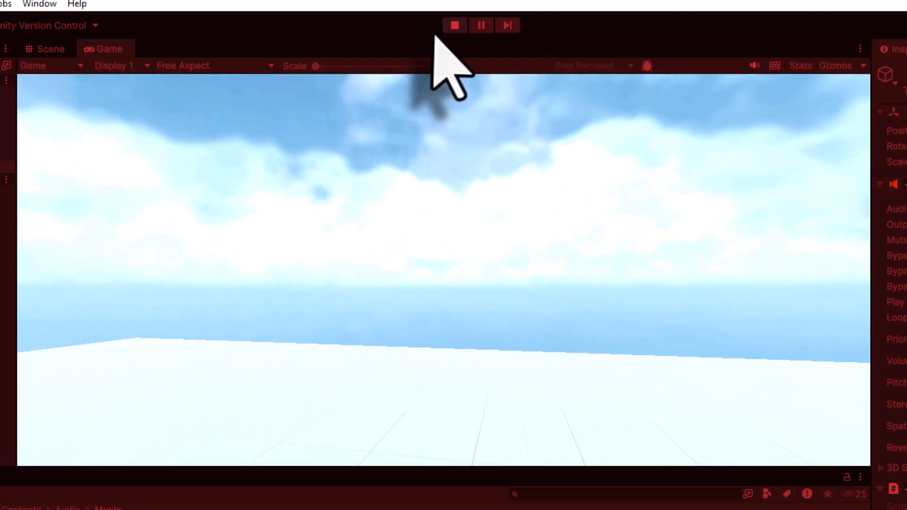
# - Stop the game and duplicate Bird01 as a new object named Bird02
pyautogui.click(457, 26)
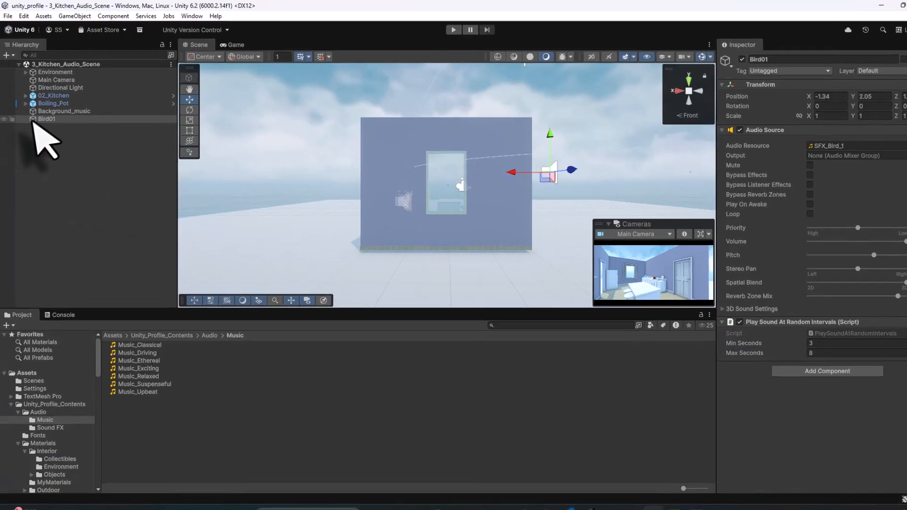
pyautogui.click(33, 115)
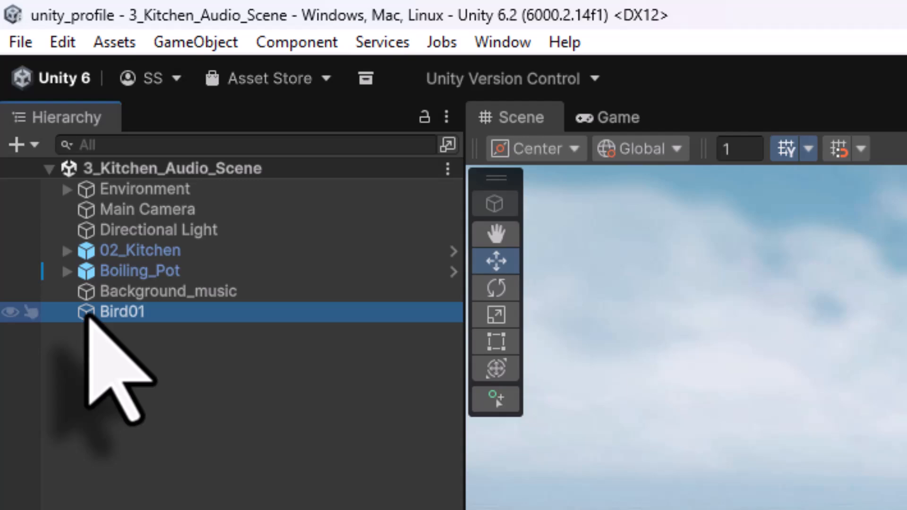
pyautogui.hotkey('ctrl', 'd')
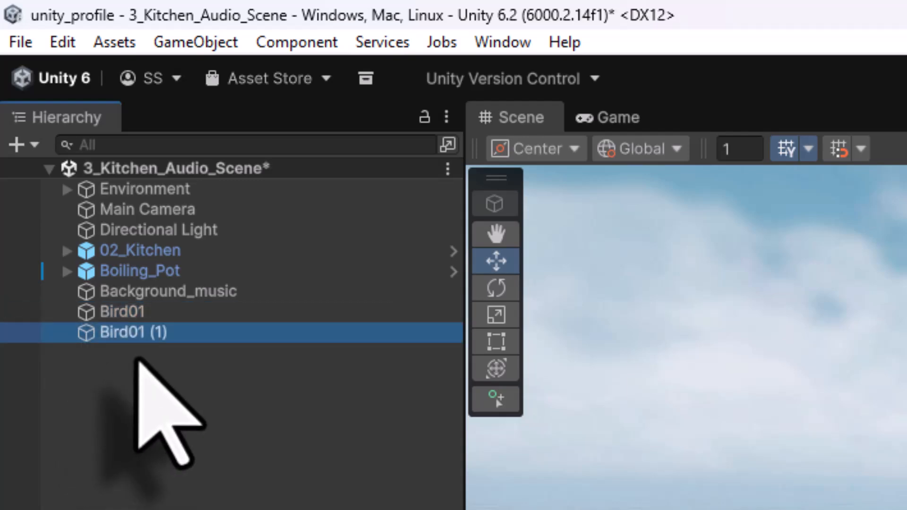
pyautogui.press('F2')
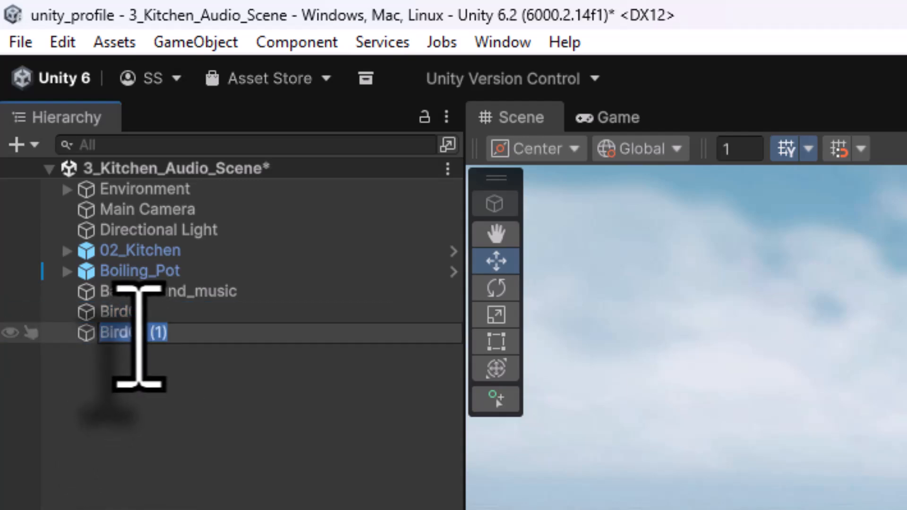
pyautogui.write('Bird02')
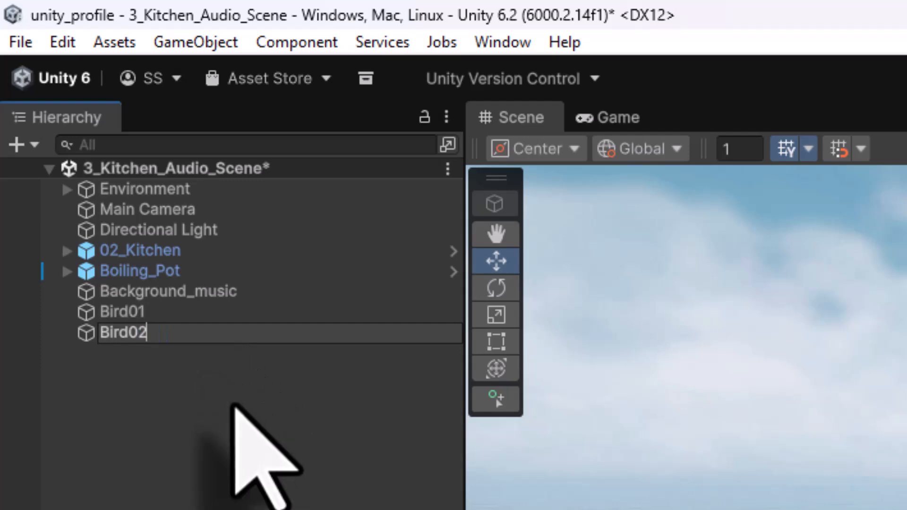
pyautogui.press('Return')
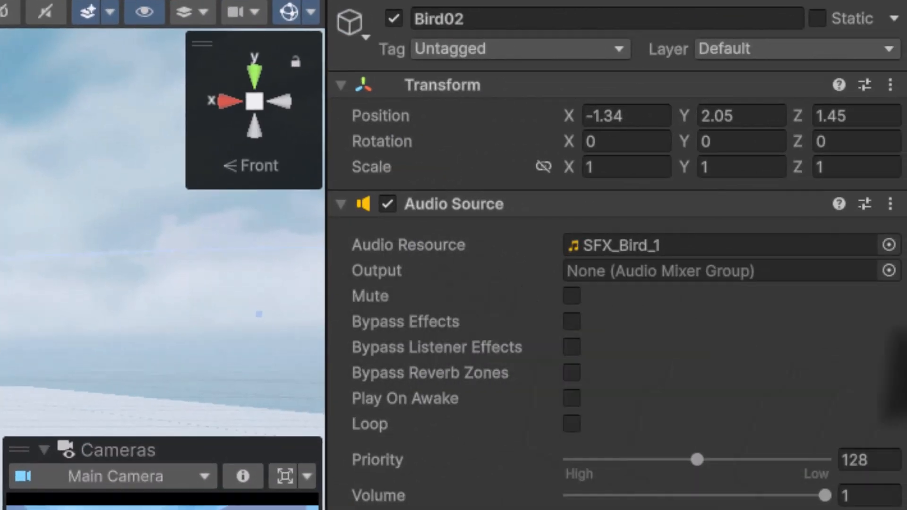
# - Assign SFX_Bird_2 to Bird02, set Min Seconds to 4, and begin editing Max Seconds
pyautogui.click(889, 245)
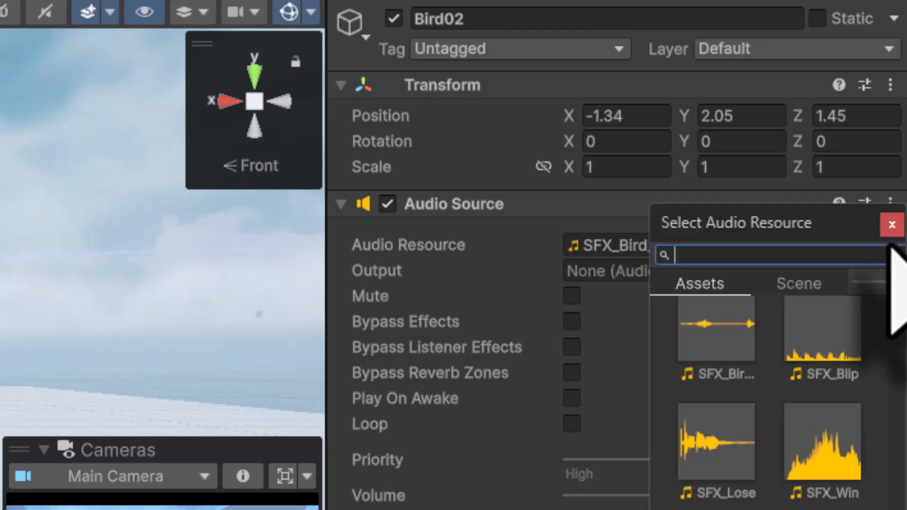
pyautogui.write('bird')
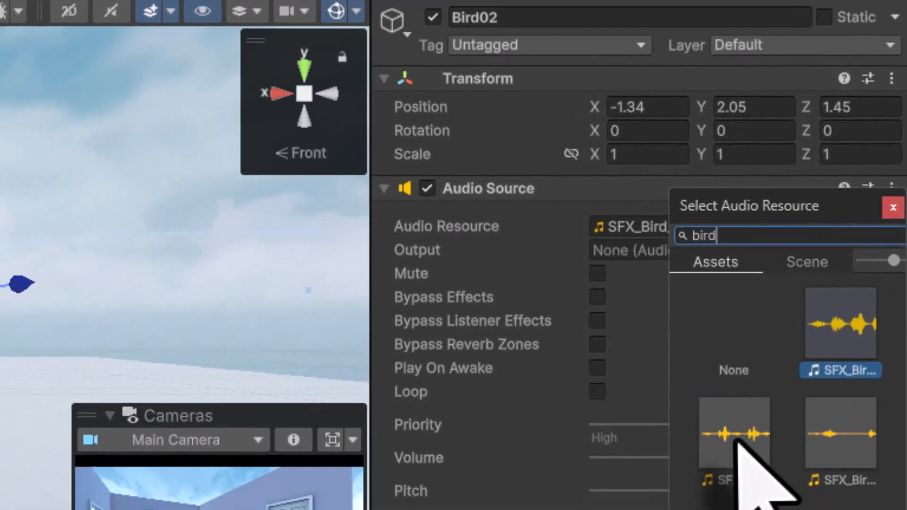
pyautogui.doubleClick(721, 468)
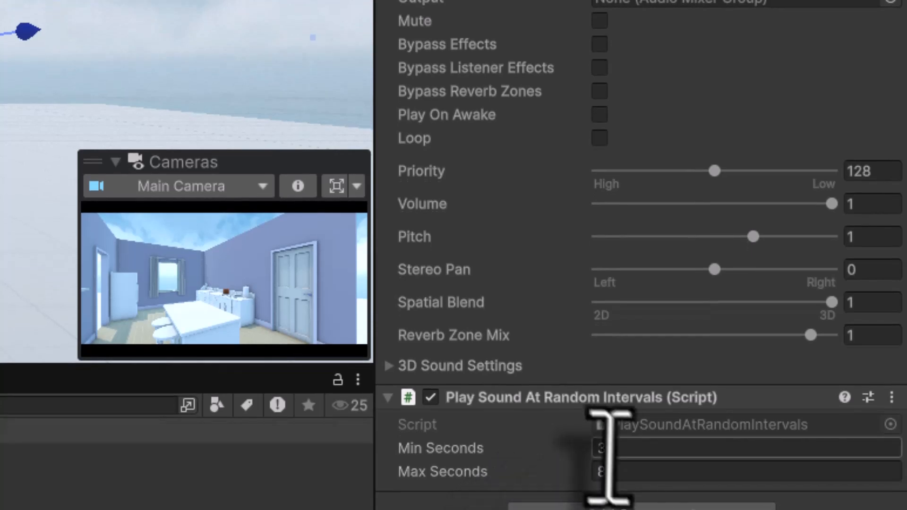
pyautogui.click(611, 449)
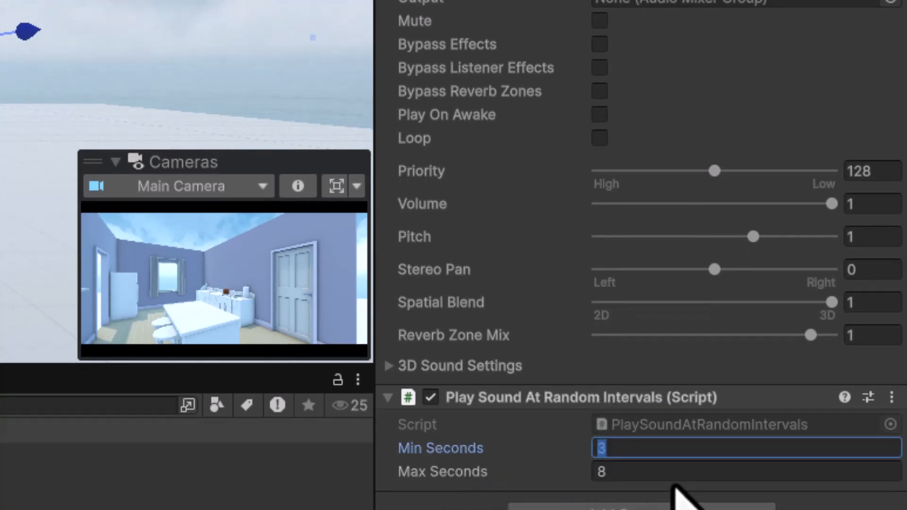
pyautogui.click(633, 472)
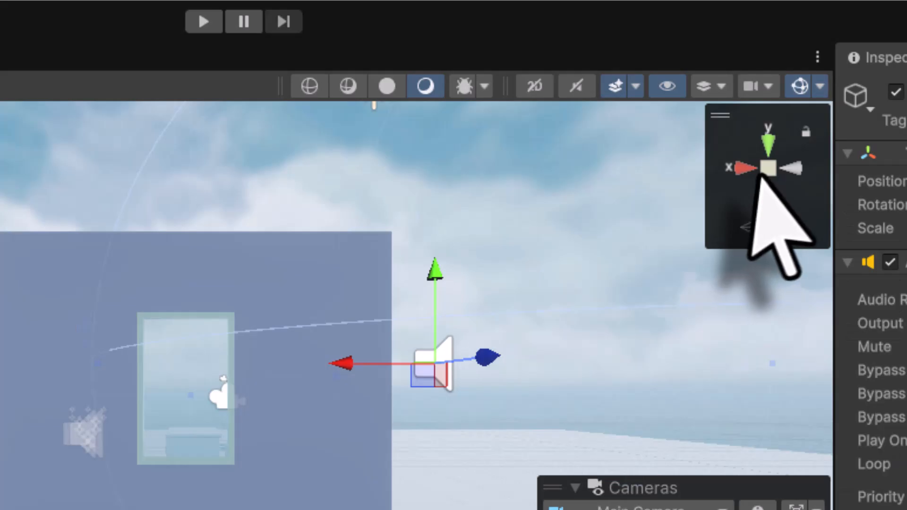
# - Switch to the top view, move Bird02 to the kitchen's right side, and reselect it in the Hierarchy
pyautogui.rightClick(765, 189)
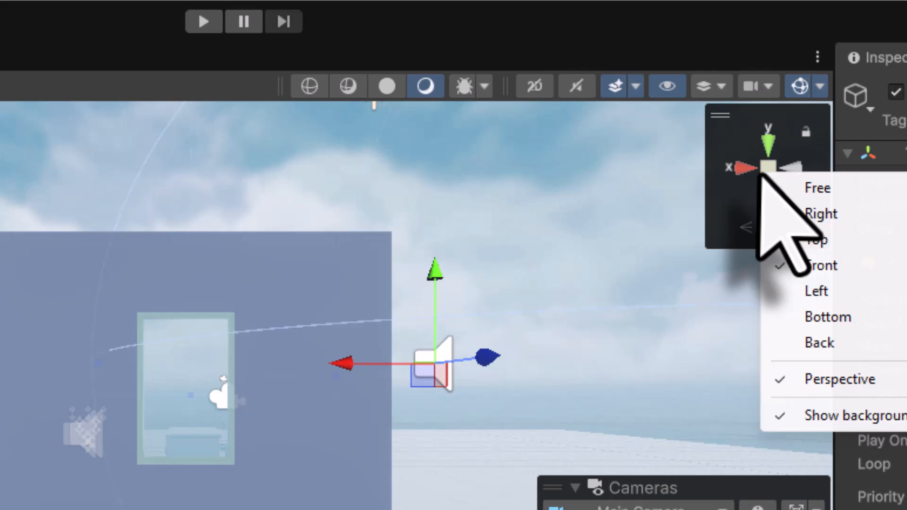
pyautogui.click(816, 240)
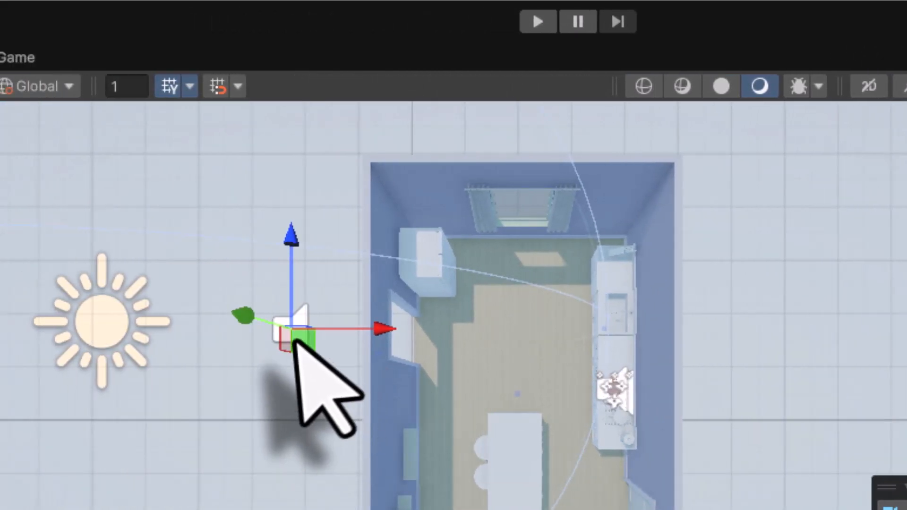
pyautogui.moveTo(302, 341); pyautogui.dragTo(886, 299)
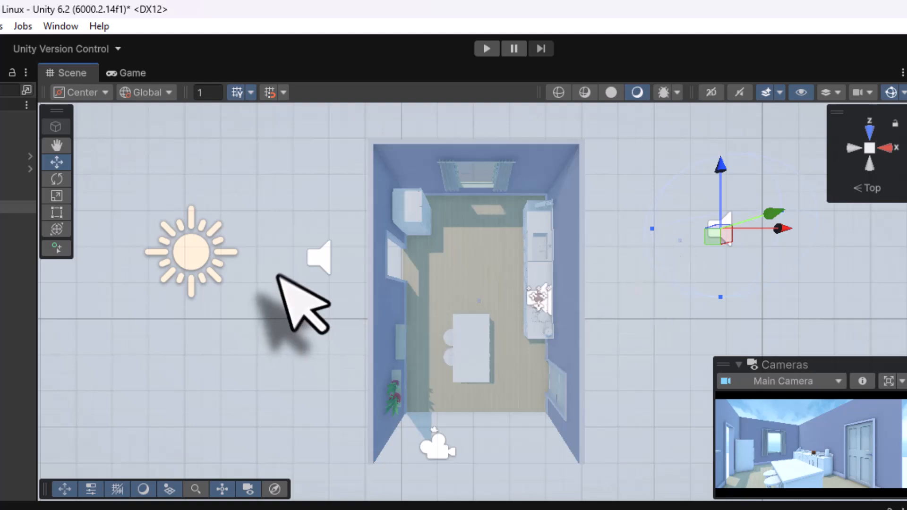
pyautogui.click(316, 253)
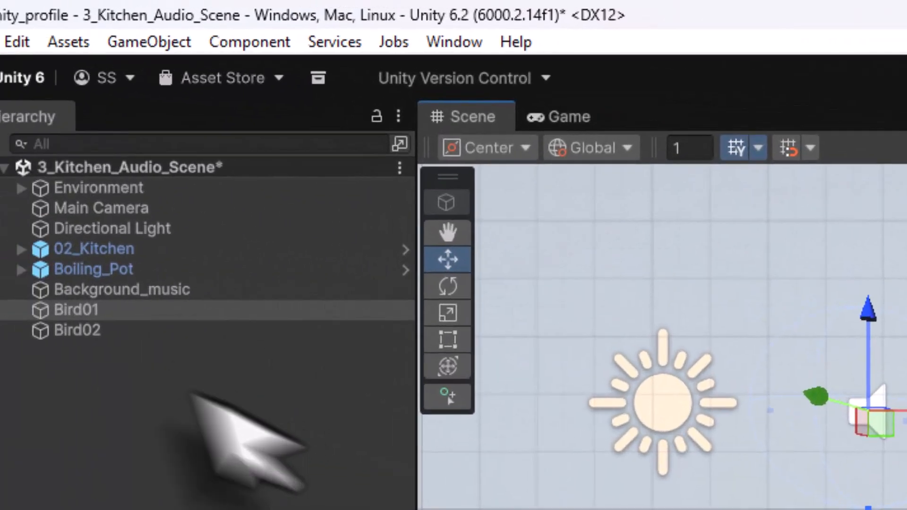
pyautogui.click(184, 362)
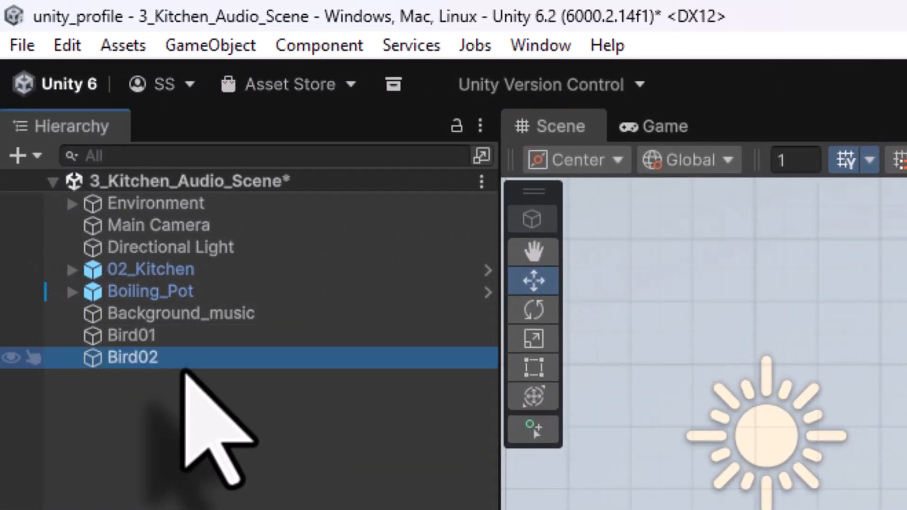
# - Duplicate Bird02 and rename the copy Bird03
pyautogui.hotkey('ctrl', 'd')
pyautogui.press('F2')
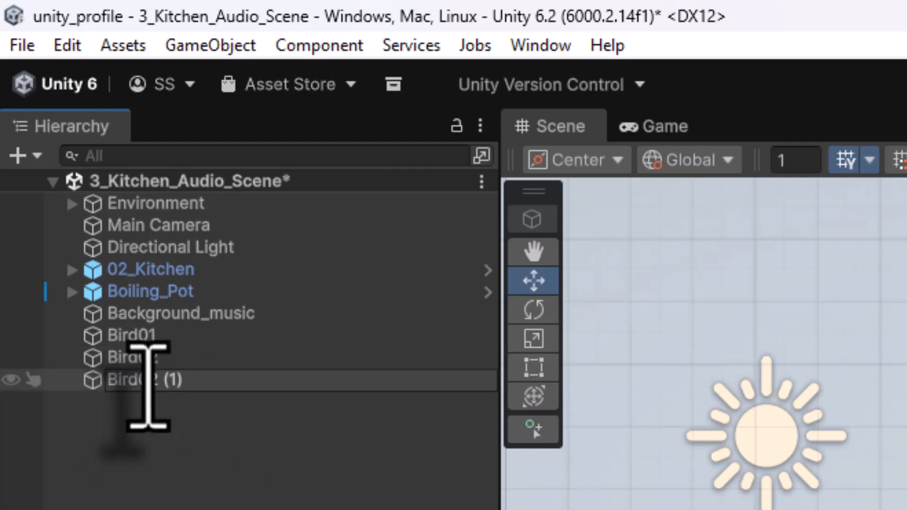
pyautogui.moveTo(142, 379); pyautogui.dragTo(284, 425)
pyautogui.write('3')
pyautogui.press('Return')
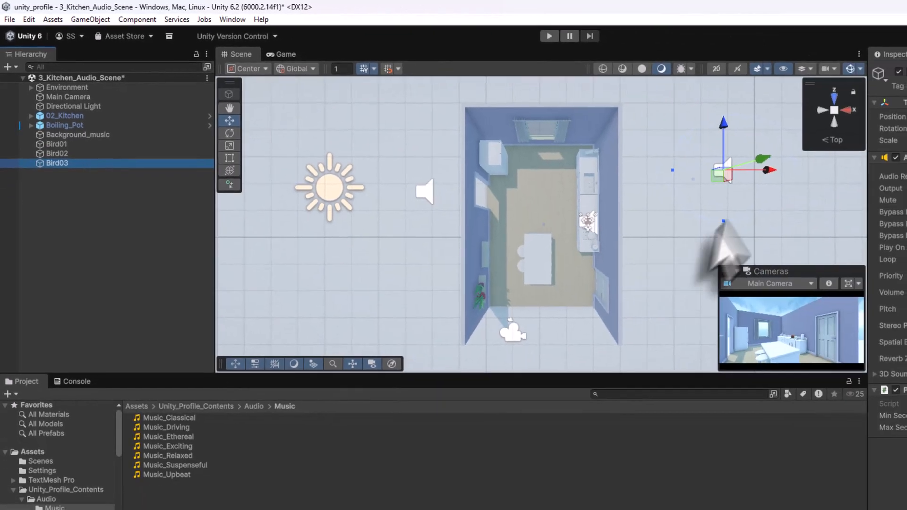
# - Move Bird03 above the kitchen's top wall, around X 2.12, Z 6.01
pyautogui.moveTo(719, 178); pyautogui.dragTo(575, 100)
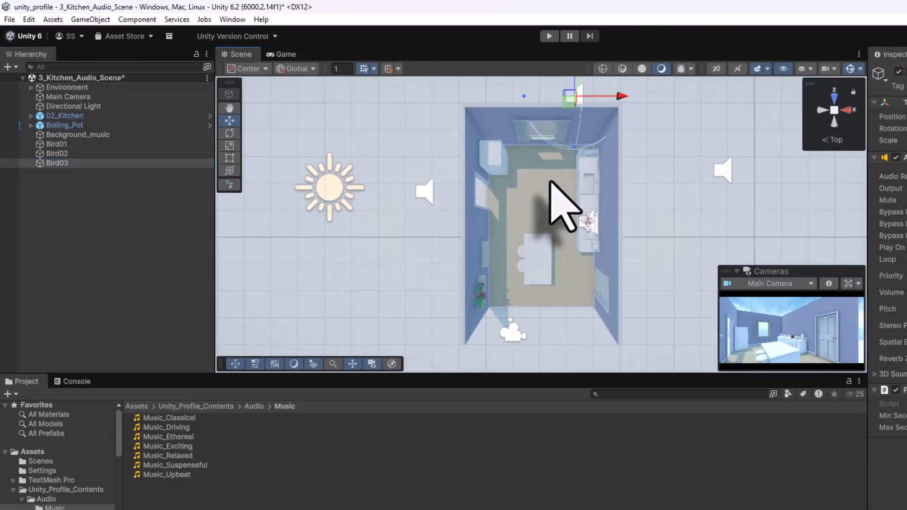
pyautogui.moveTo(549, 182); pyautogui.dragTo(546, 272, button='middle')
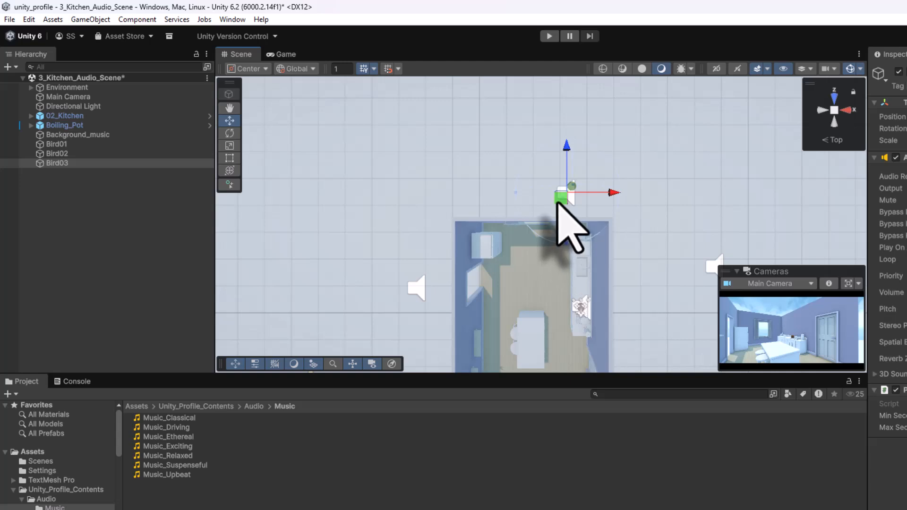
pyautogui.moveTo(558, 201); pyautogui.dragTo(528, 172)
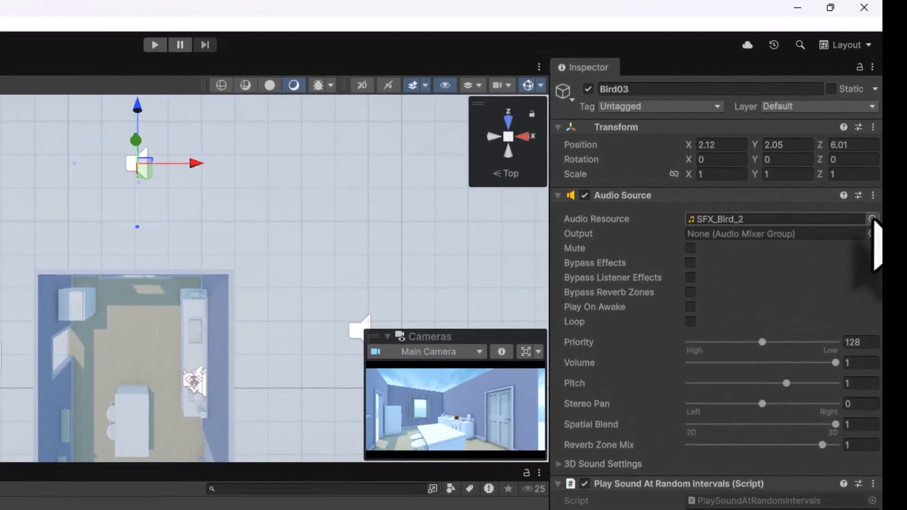
# - Assign SFX_Bird_3 as Bird03's audio resource
pyautogui.click(872, 219)
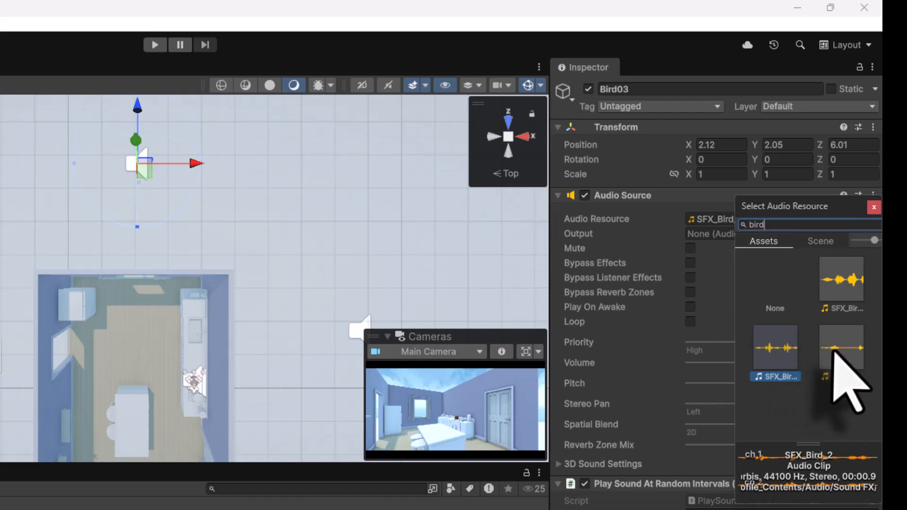
pyautogui.click(834, 352)
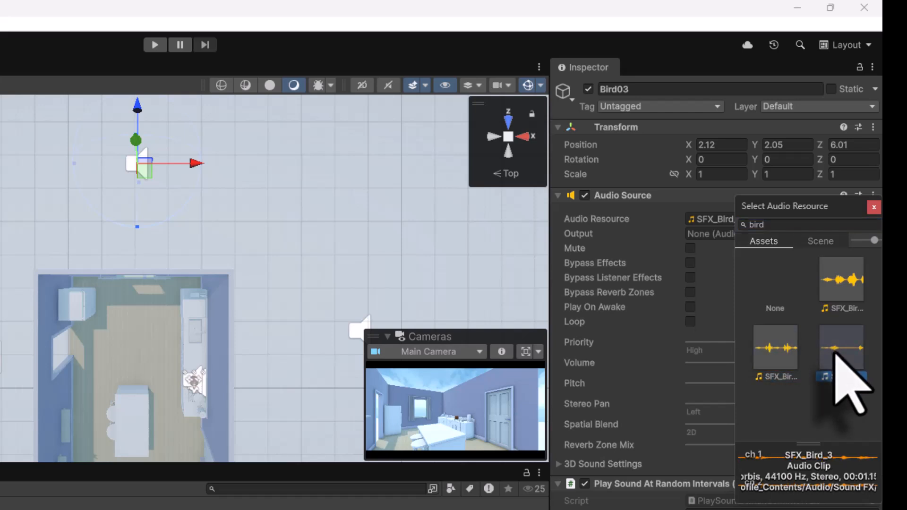
pyautogui.doubleClick(835, 353)
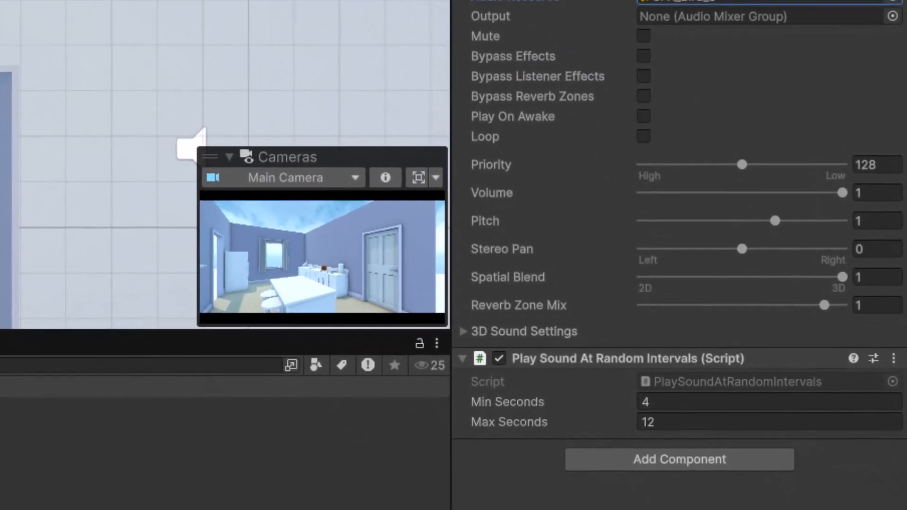
# - Set Bird03's maximum interval to 15 seconds and save the scene
pyautogui.click(669, 421)
pyautogui.write('15')
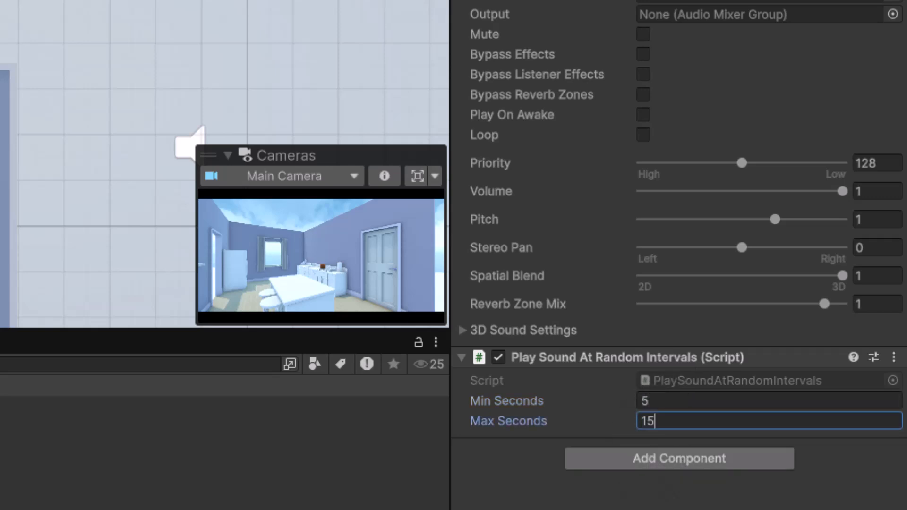
pyautogui.press('Return')
pyautogui.click(12, 31)
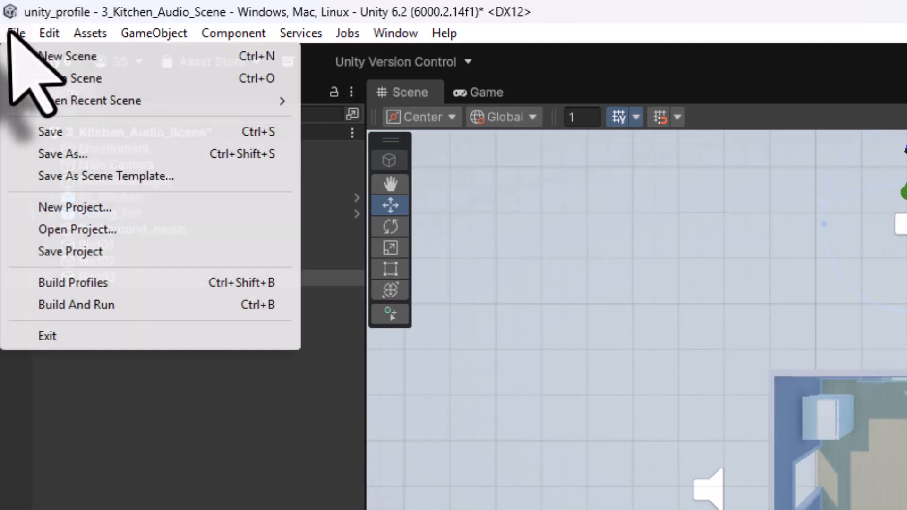
pyautogui.click(44, 129)
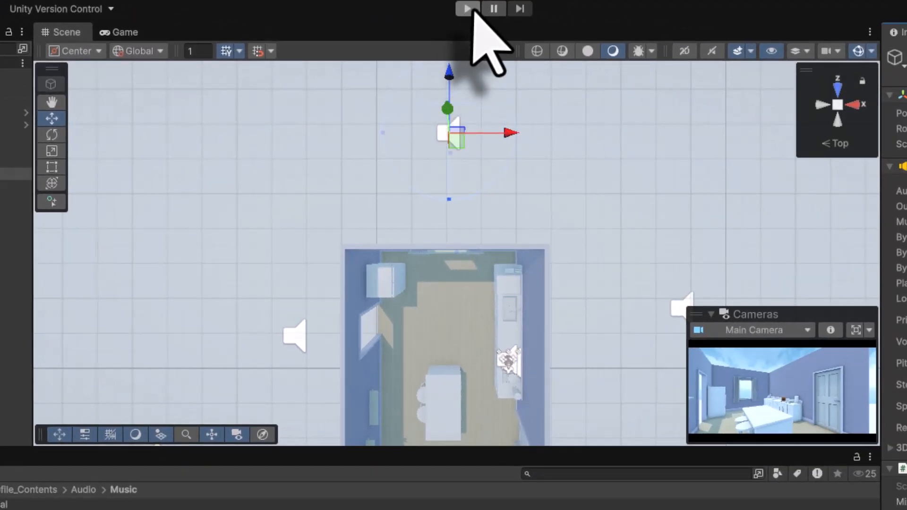
# - Enter Play mode and walk through the kitchen and out the door
pyautogui.click(467, 8)
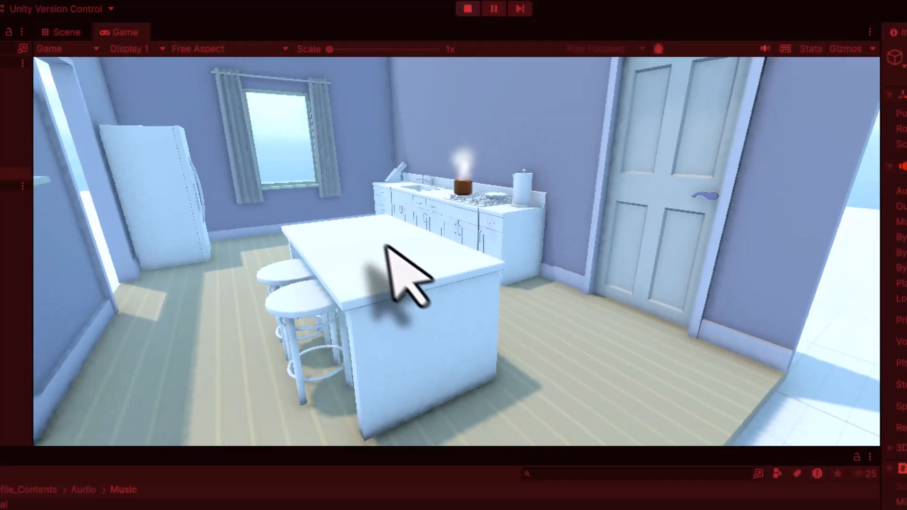
pyautogui.press('w')
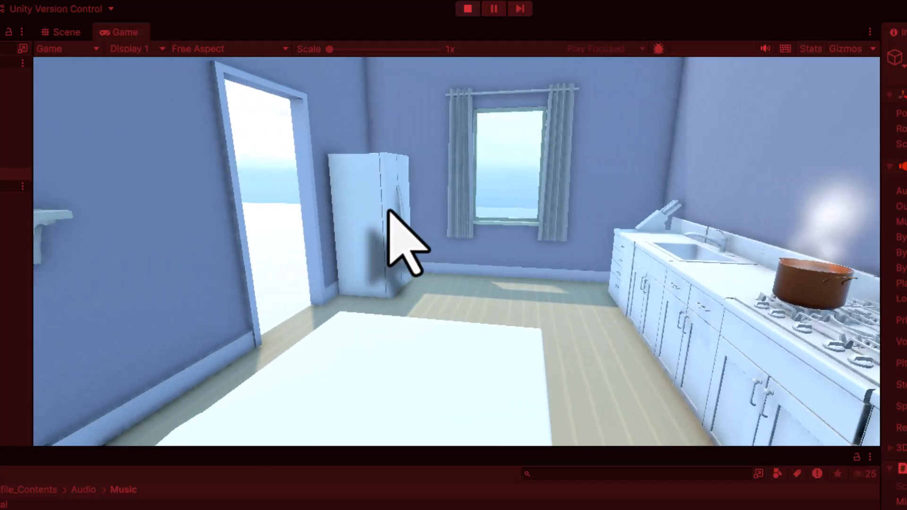
pyautogui.press('s')
pyautogui.press('s')
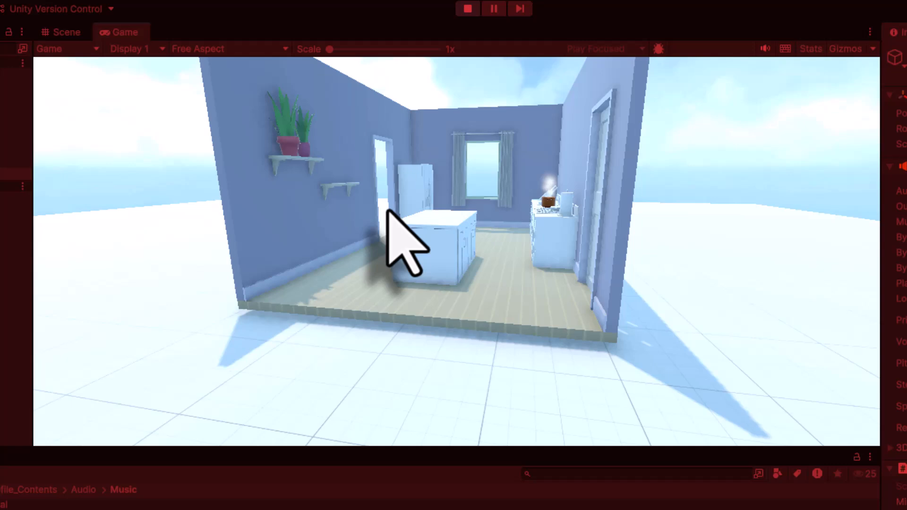
pyautogui.press('w')
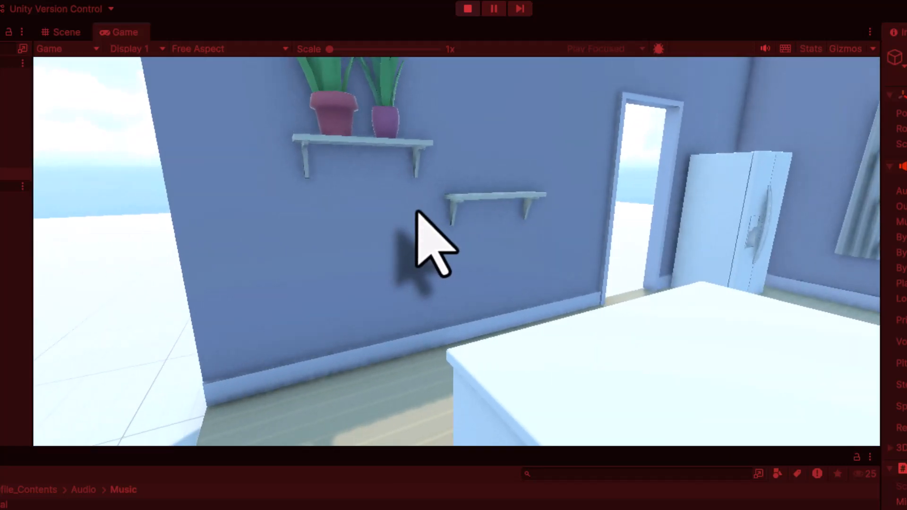
pyautogui.press('w')
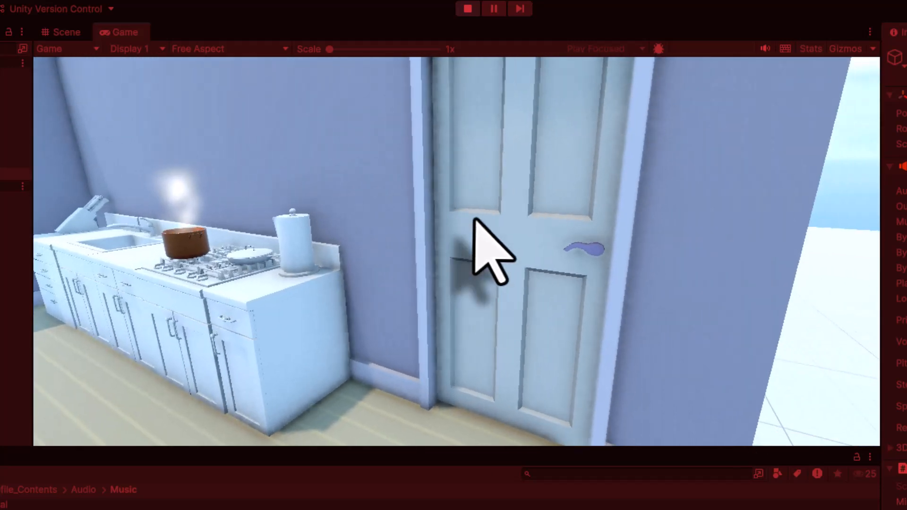
pyautogui.press('w')
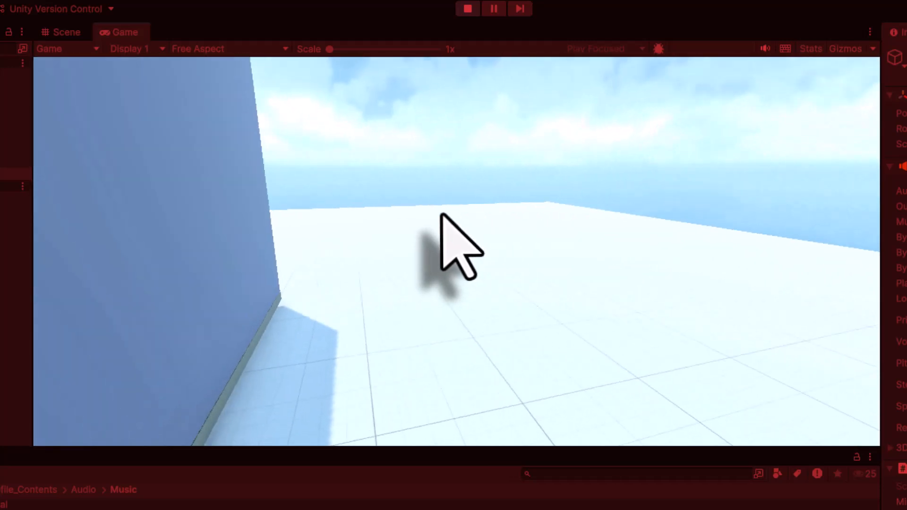
# - Walk along the house's outer wall, then back through the house toward the fridge
pyautogui.press('w')
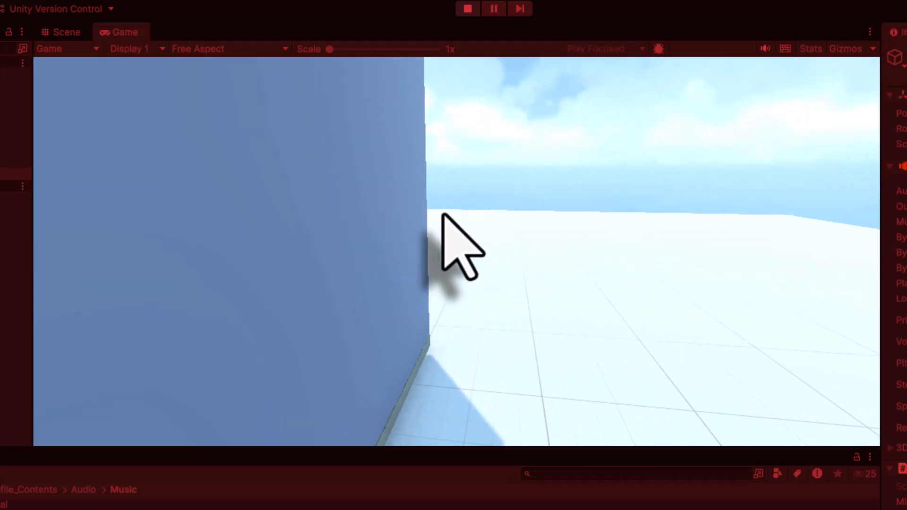
pyautogui.press('w')
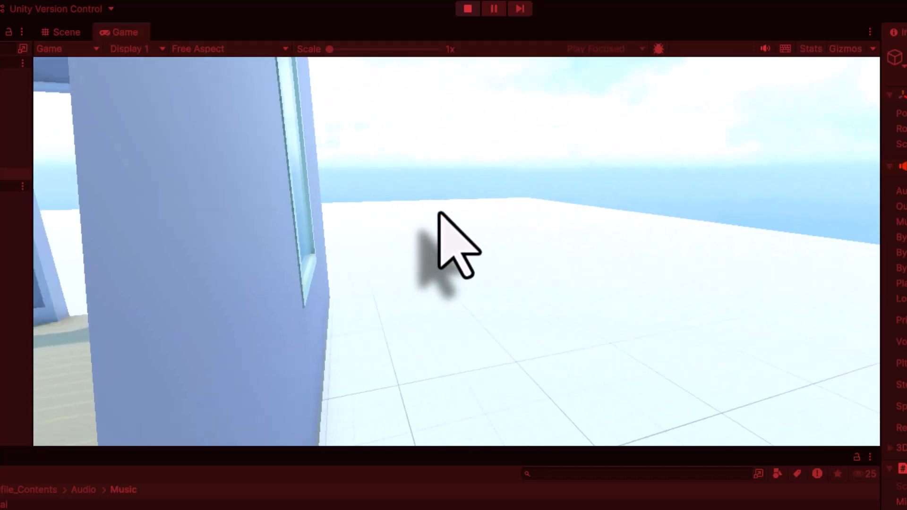
pyautogui.press('w')
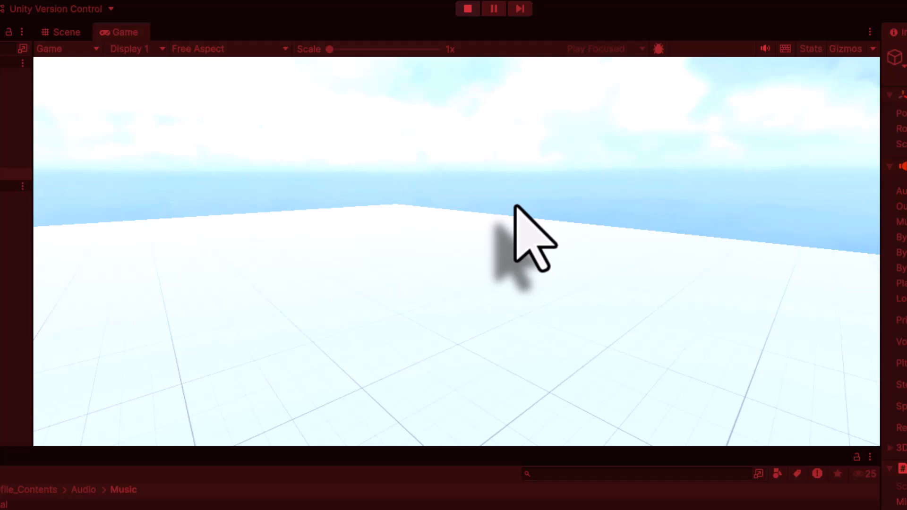
pyautogui.press('s')
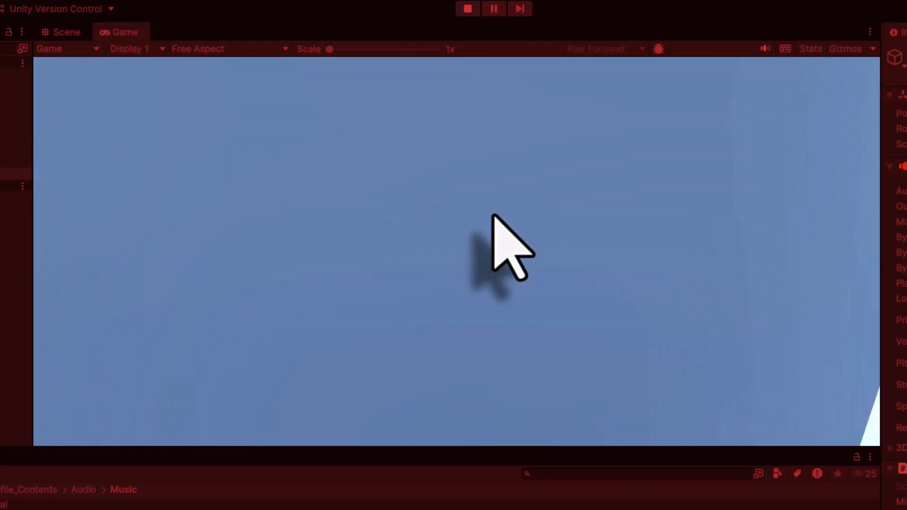
pyautogui.press('w')
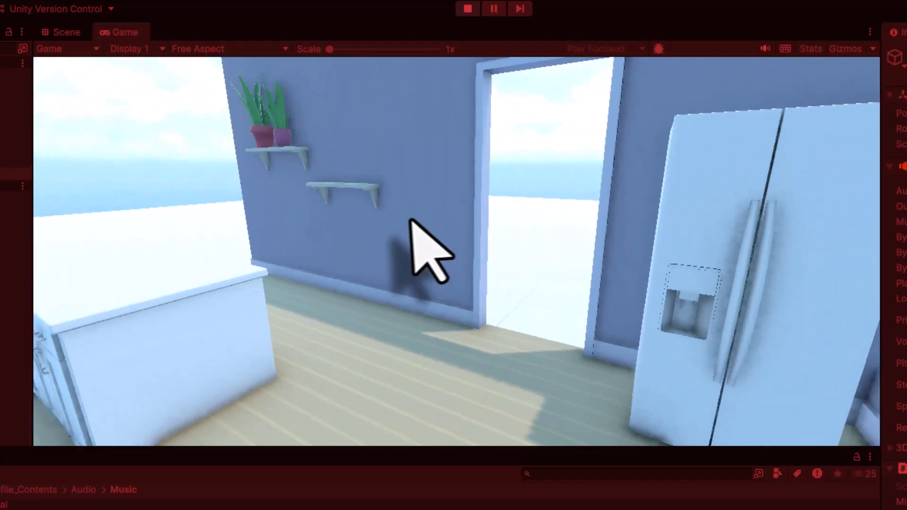
# - Stop Play mode and open the Asset Store website in the browser
pyautogui.click(467, 8)
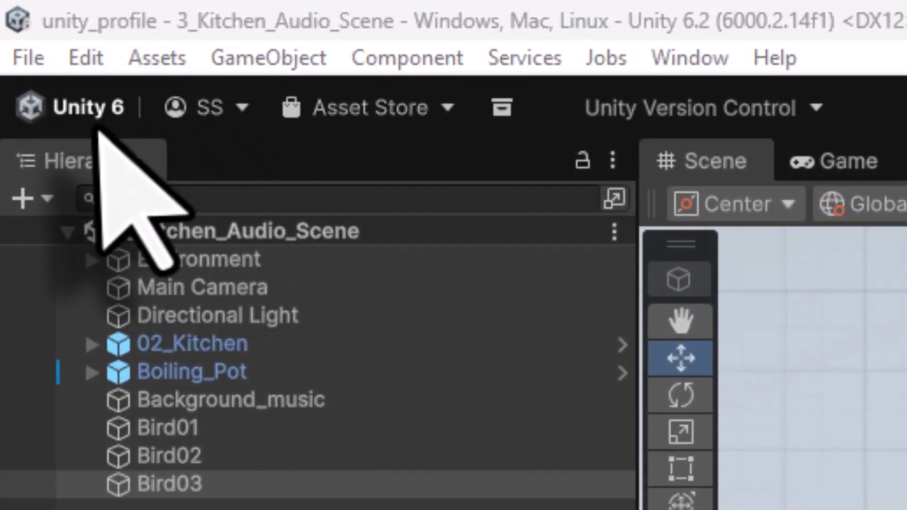
pyautogui.click(369, 118)
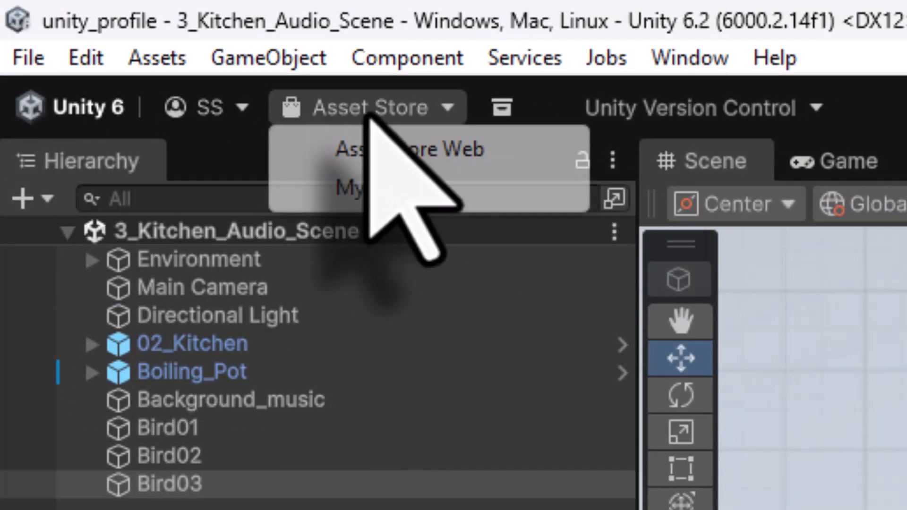
pyautogui.click(368, 142)
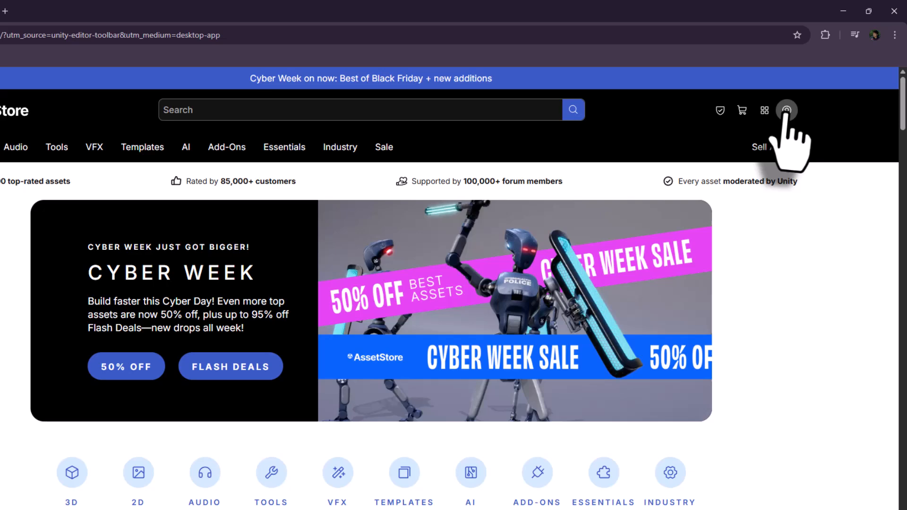
# - Sign in and search the Asset Store for 'music'
pyautogui.moveTo(805, 94)
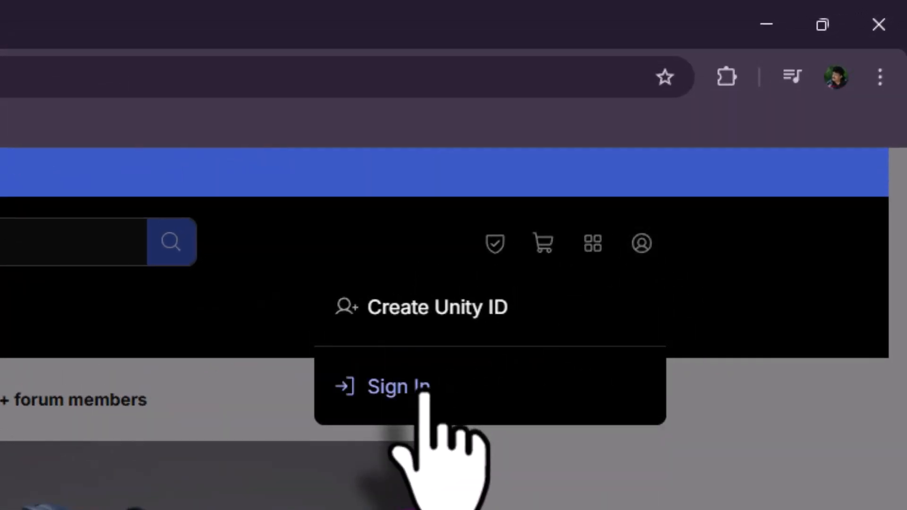
pyautogui.click(424, 396)
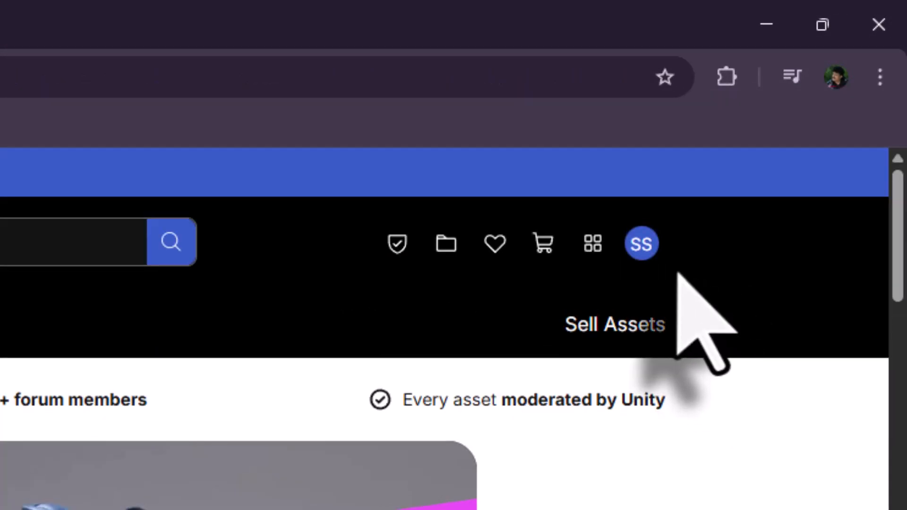
pyautogui.click(251, 234)
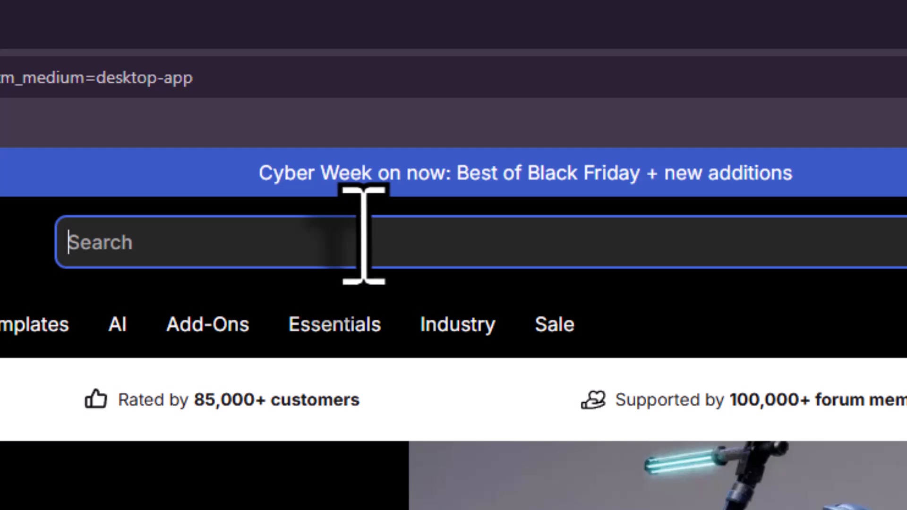
pyautogui.write('music')
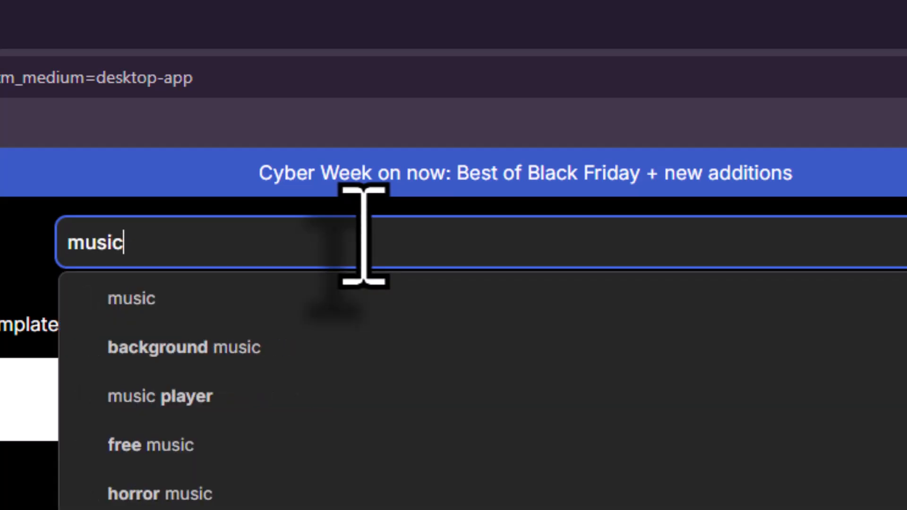
pyautogui.press('Return')
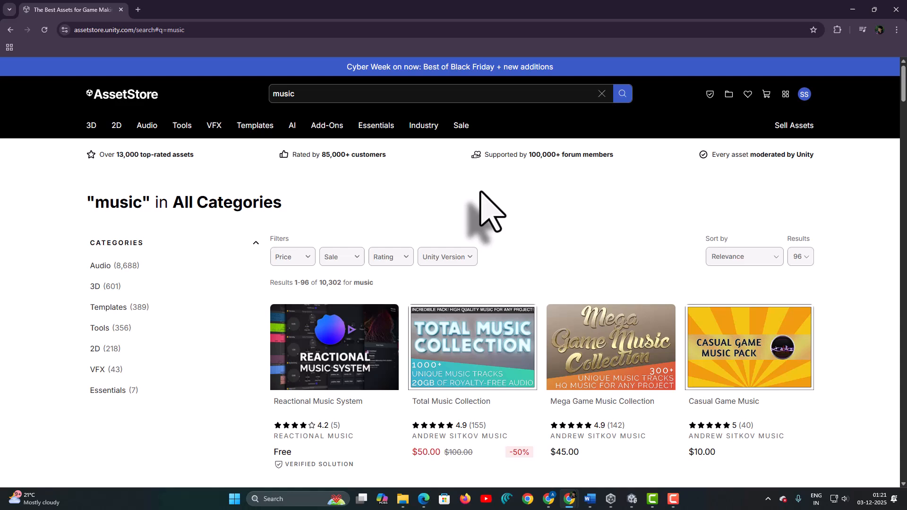
pyautogui.scroll(-5, 480, 192)
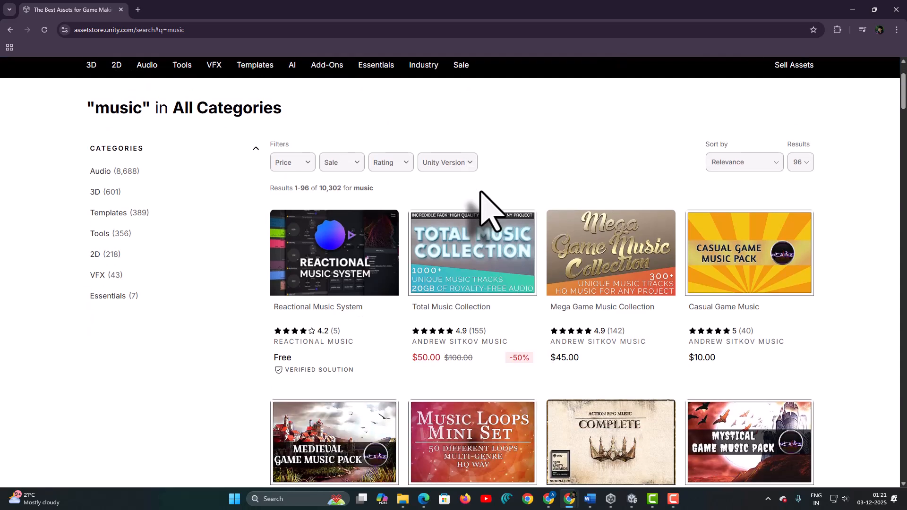
pyautogui.scroll(5, 480, 192)
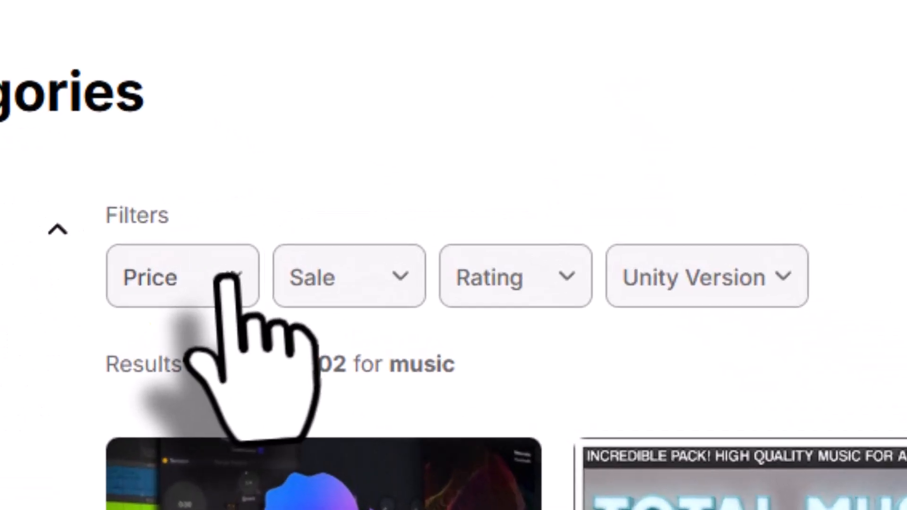
# - Filter the music results by Price to free assets only
pyautogui.click(307, 163)
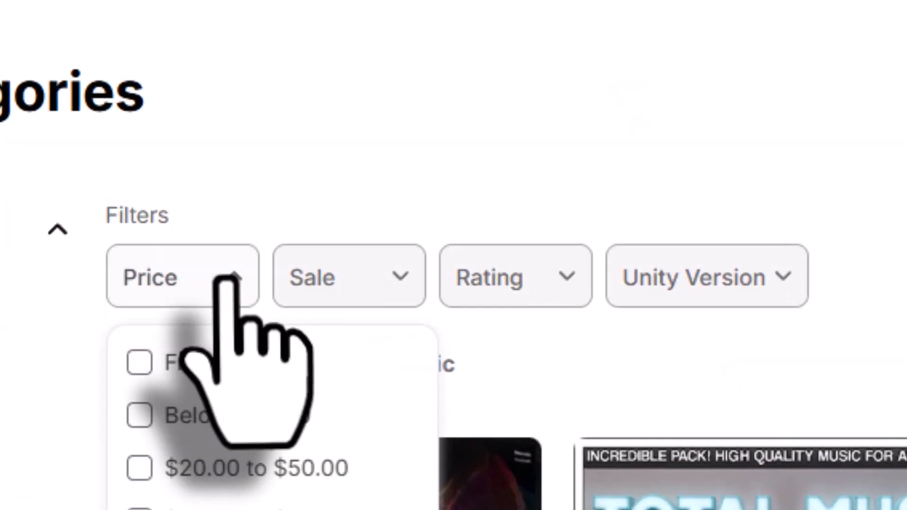
pyautogui.click(139, 363)
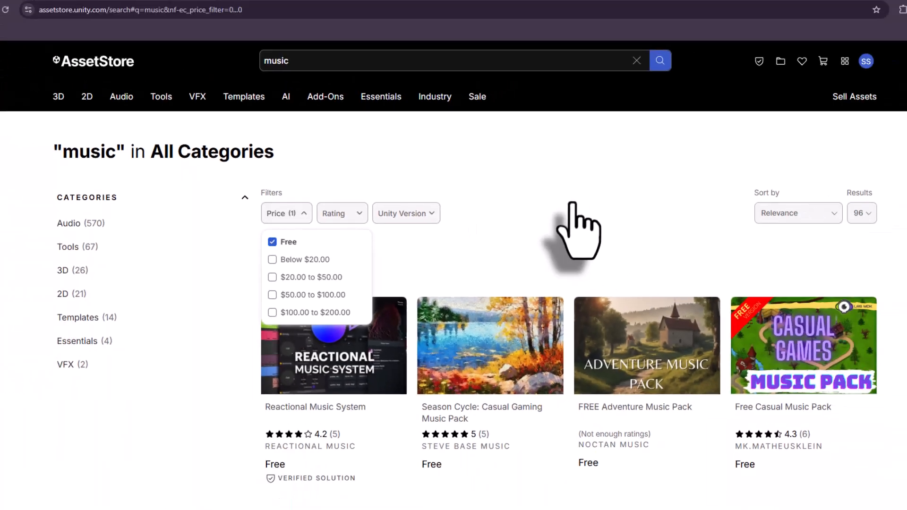
pyautogui.scroll(-6, 547, 222)
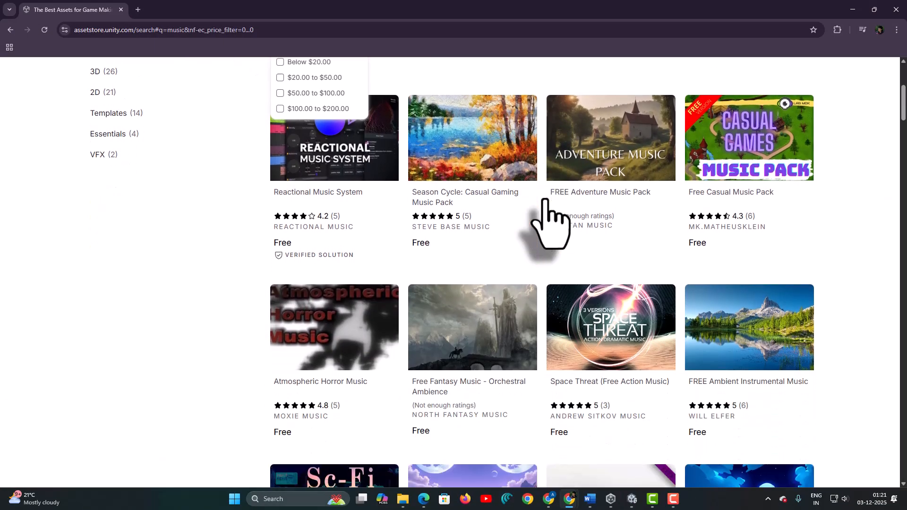
pyautogui.scroll(-5, 546, 200)
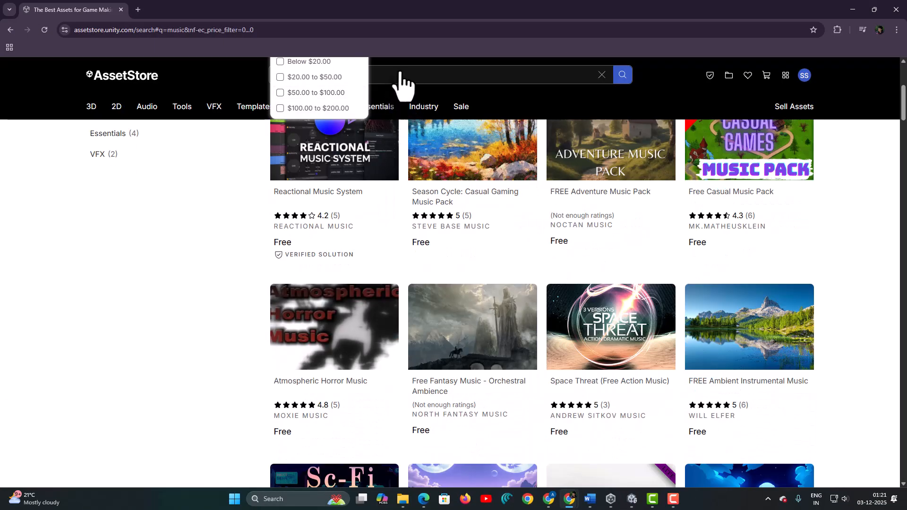
pyautogui.scroll(4, 399, 82)
# - Refine the search to 'free music' and scroll down to Free Game Music Collection
pyautogui.click(265, 136)
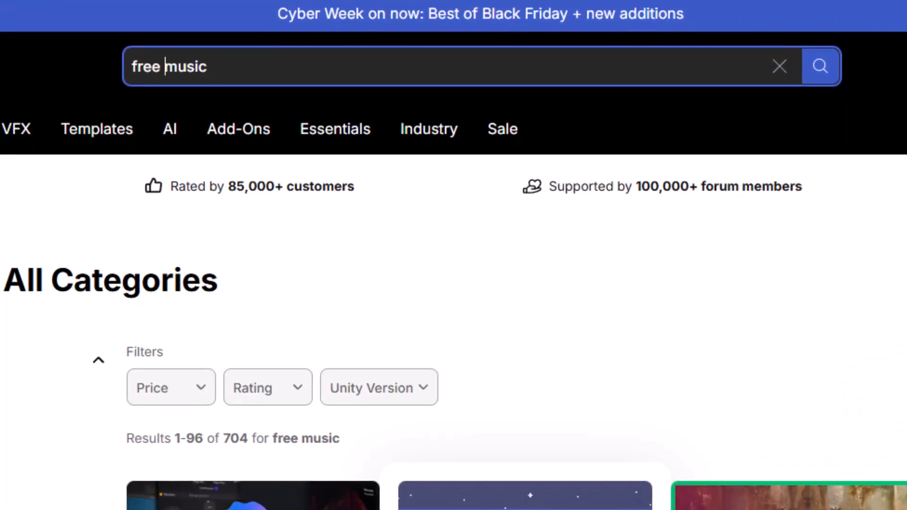
pyautogui.scroll(-8, 539, 373)
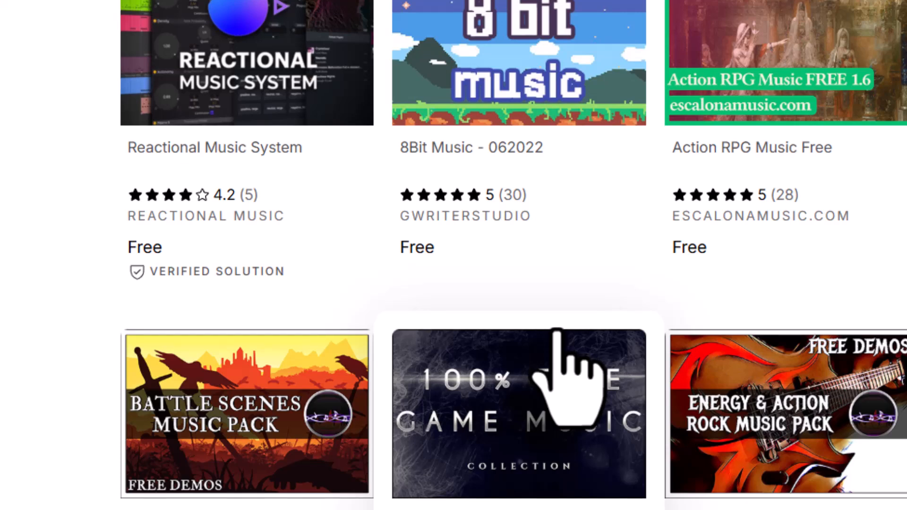
pyautogui.scroll(-2, 564, 333)
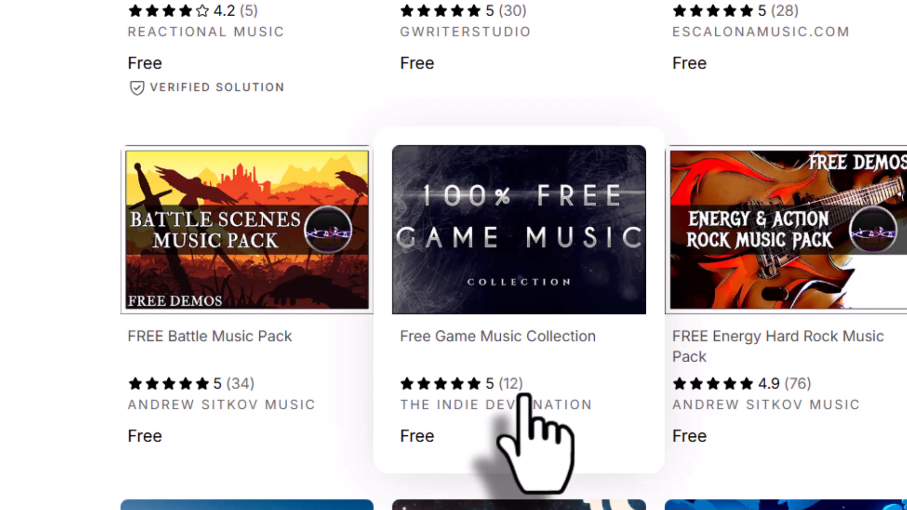
pyautogui.scroll(-2, 520, 411)
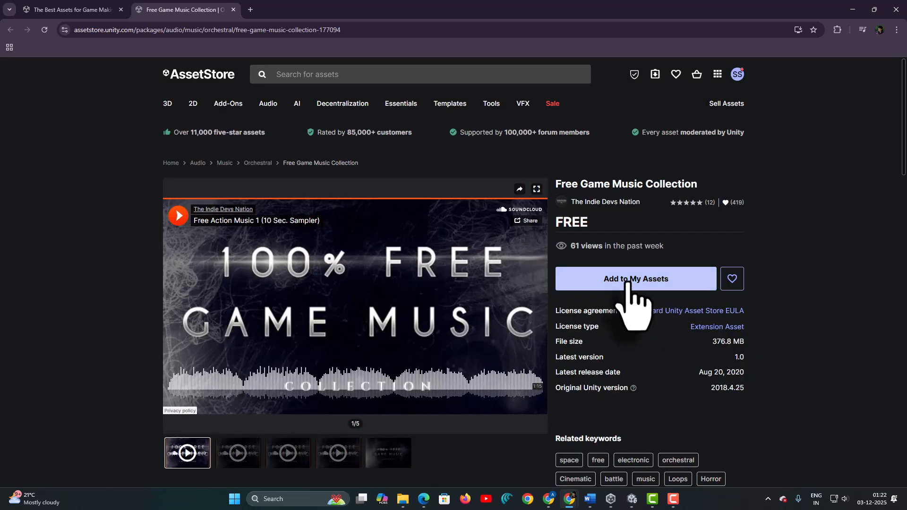
# - Add Free Game Music Collection to My Assets, accept the terms, and open it in the Unity Editor
pyautogui.click(631, 283)
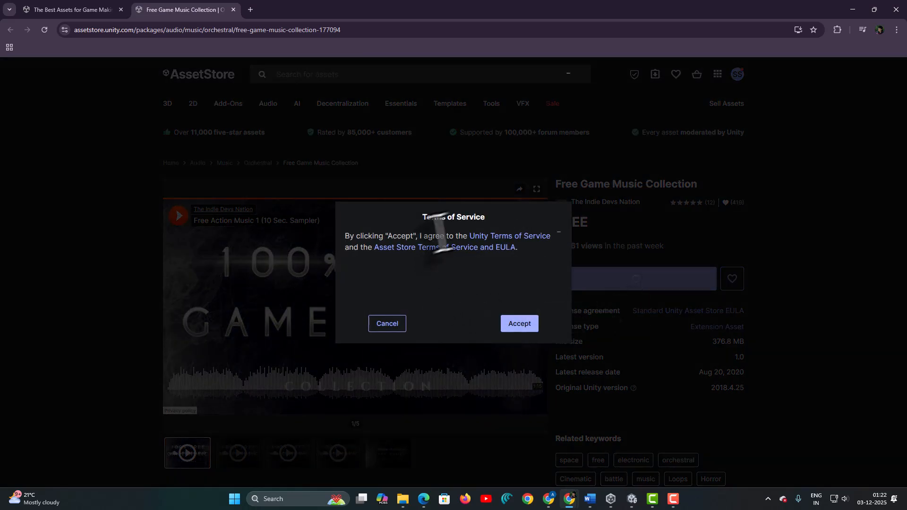
pyautogui.click(519, 324)
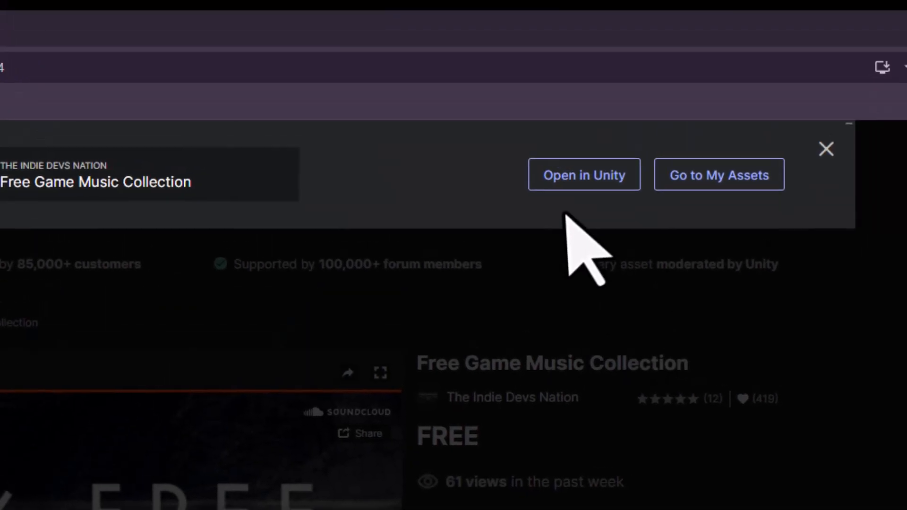
pyautogui.click(570, 202)
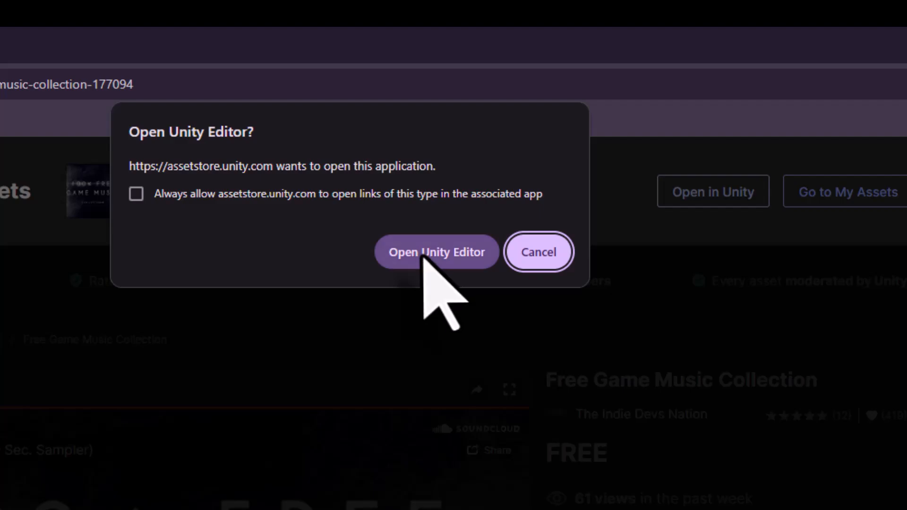
pyautogui.click(424, 252)
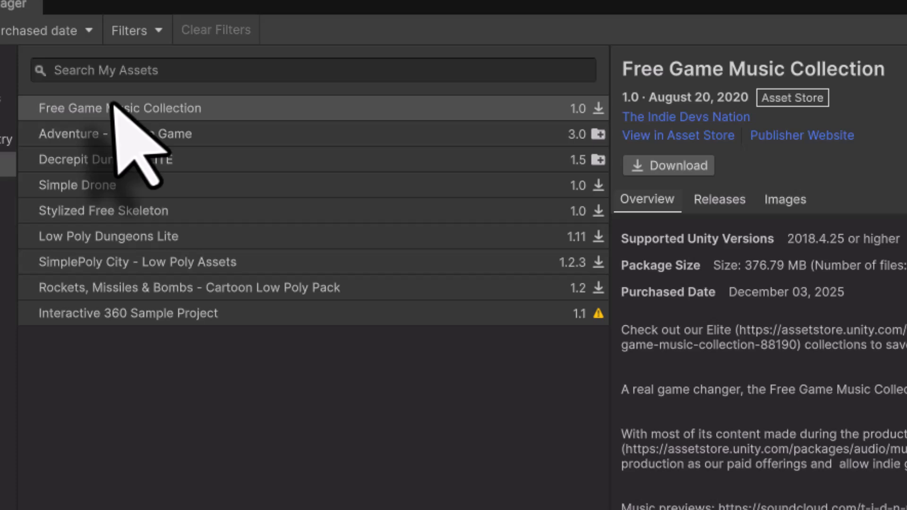
# - Download Free Game Music Collection and import version 1.0 with all its files
pyautogui.click(282, 189)
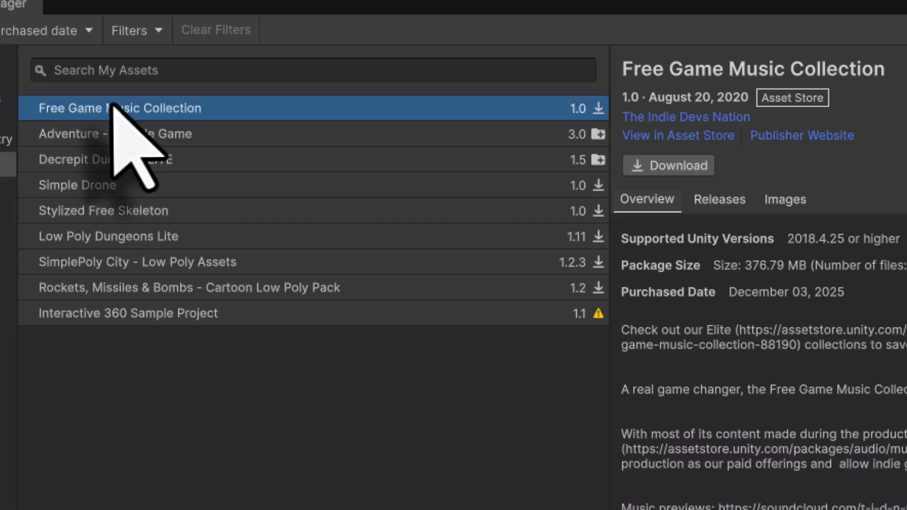
pyautogui.click(683, 165)
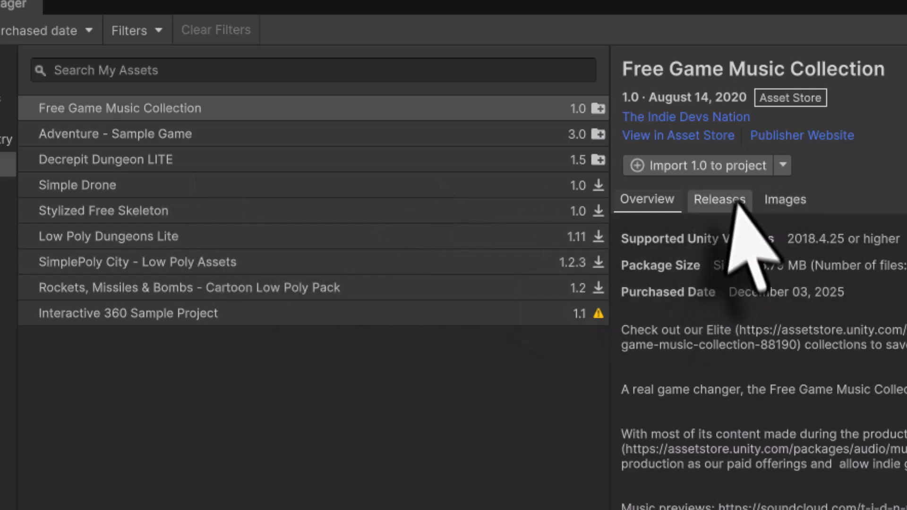
pyautogui.click(690, 173)
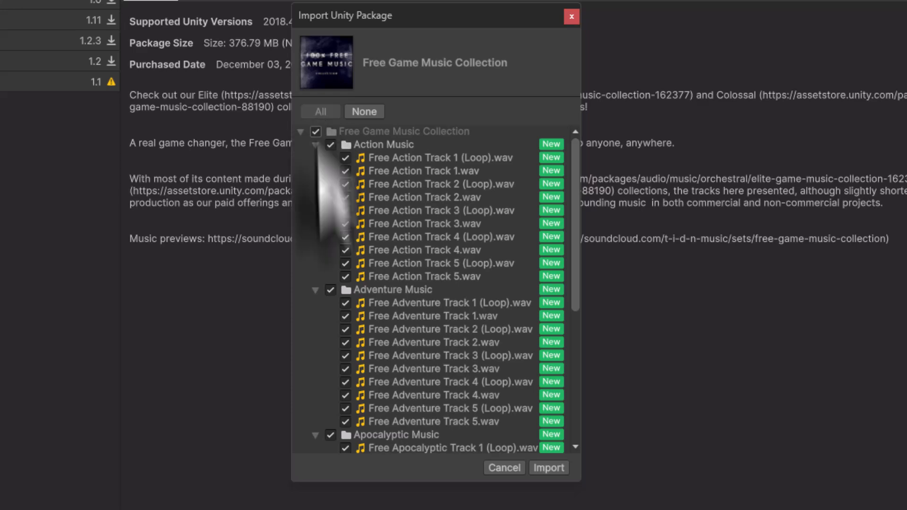
pyautogui.click(537, 467)
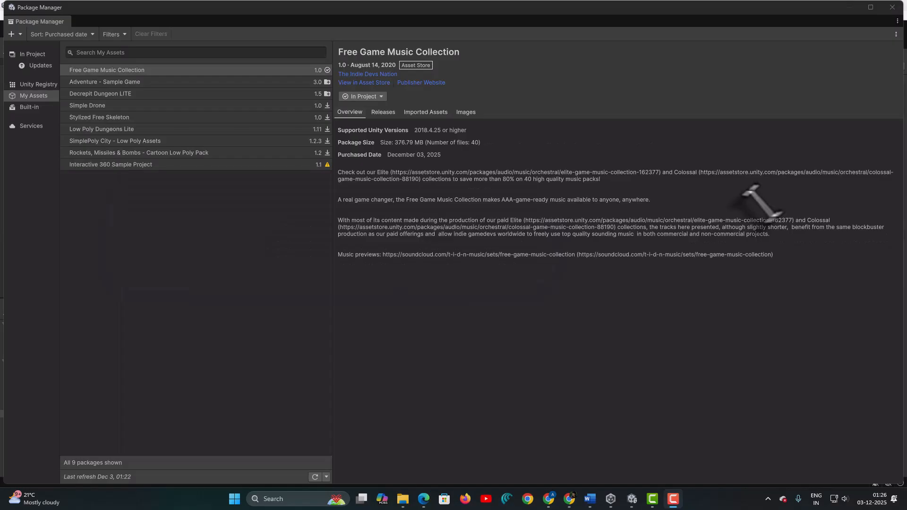
# - Close Package Manager and open the Free Game Music Collection folder in Assets
pyautogui.click(893, 7)
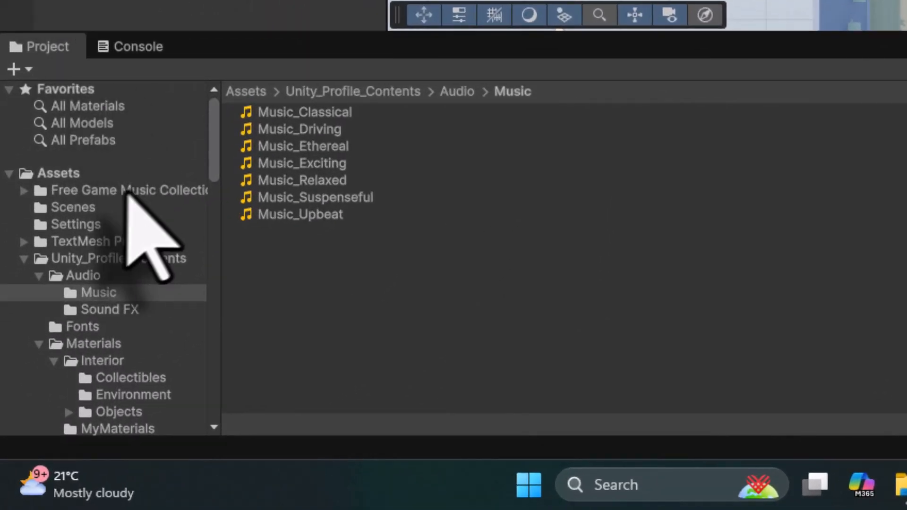
pyautogui.click(57, 176)
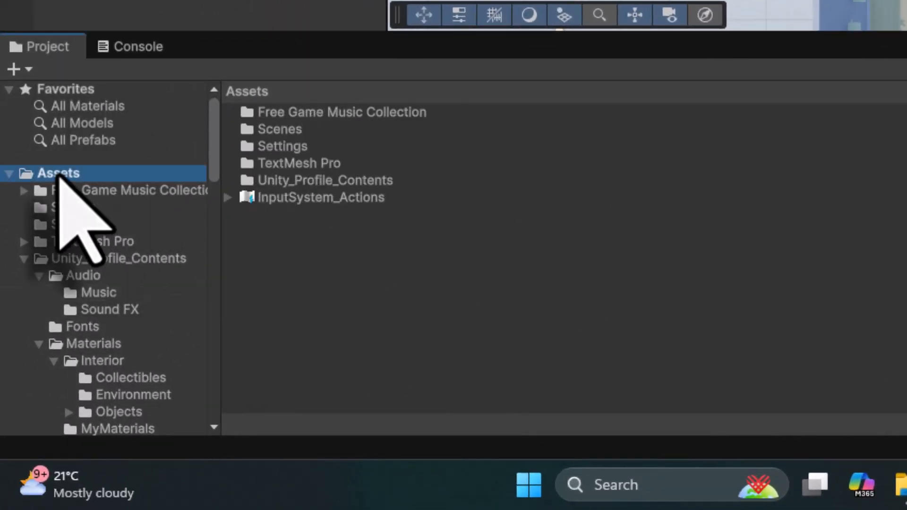
pyautogui.click(384, 114)
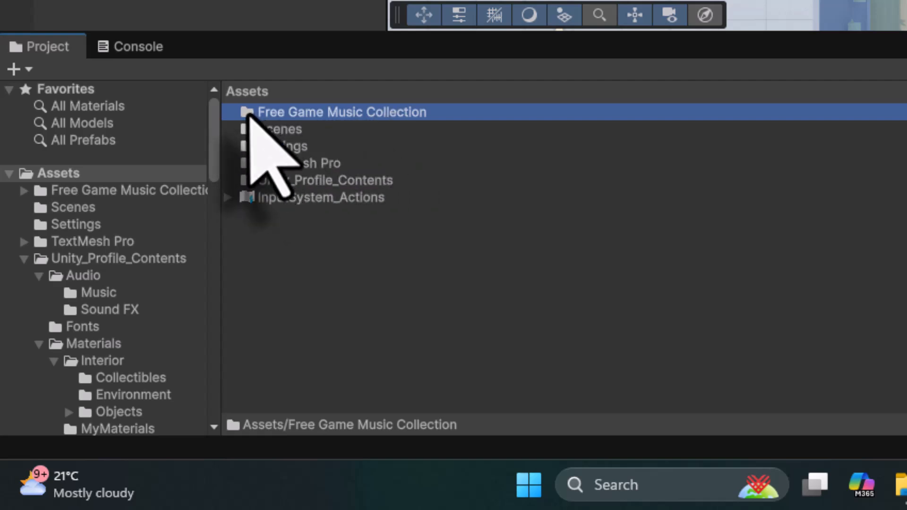
pyautogui.doubleClick(248, 114)
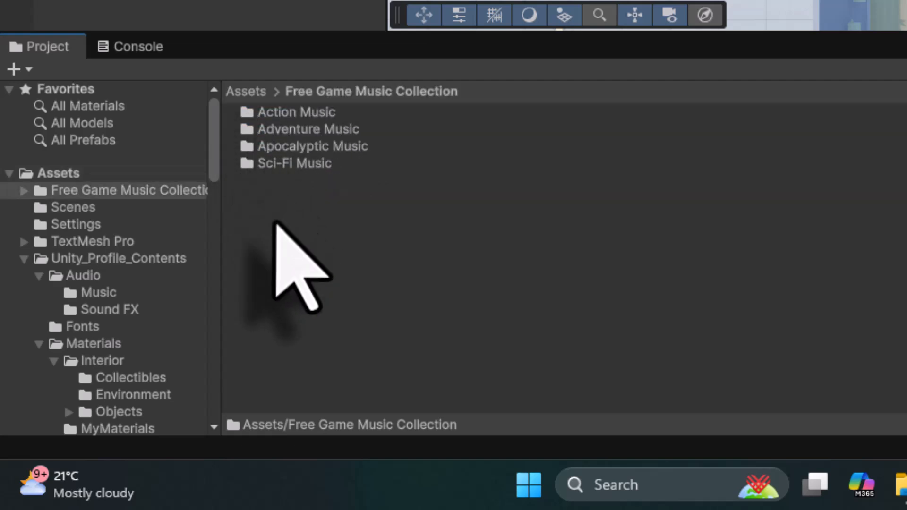
# - Look through the Action, Adventure and Sci-Fi Music folders, then open Adventure Music
pyautogui.click(326, 114)
pyautogui.click(339, 129)
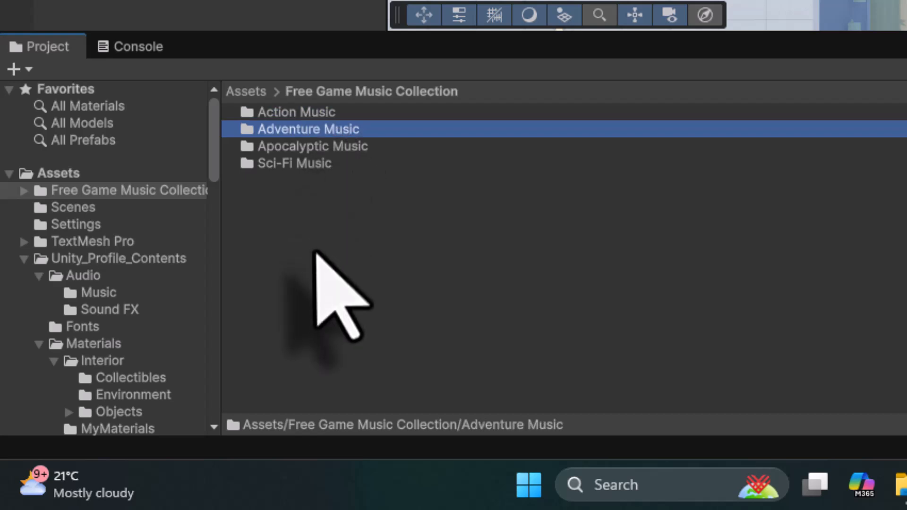
pyautogui.click(292, 163)
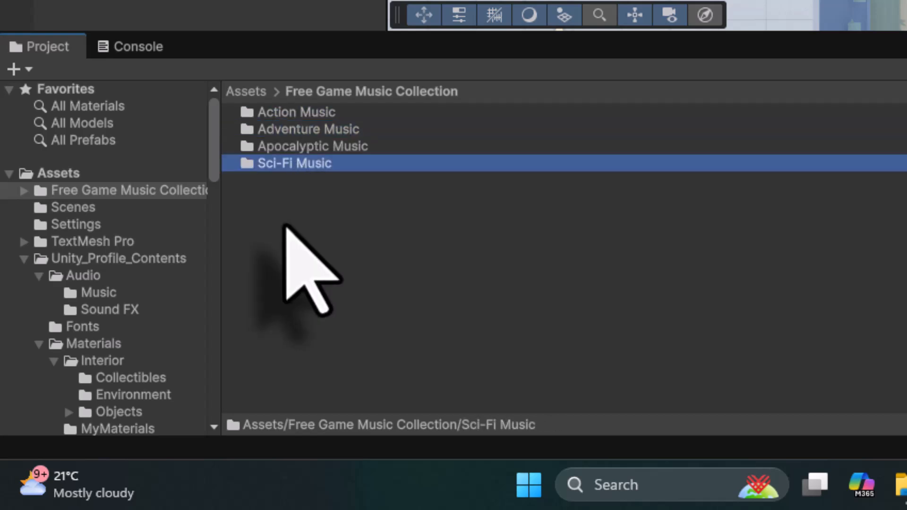
pyautogui.doubleClick(302, 130)
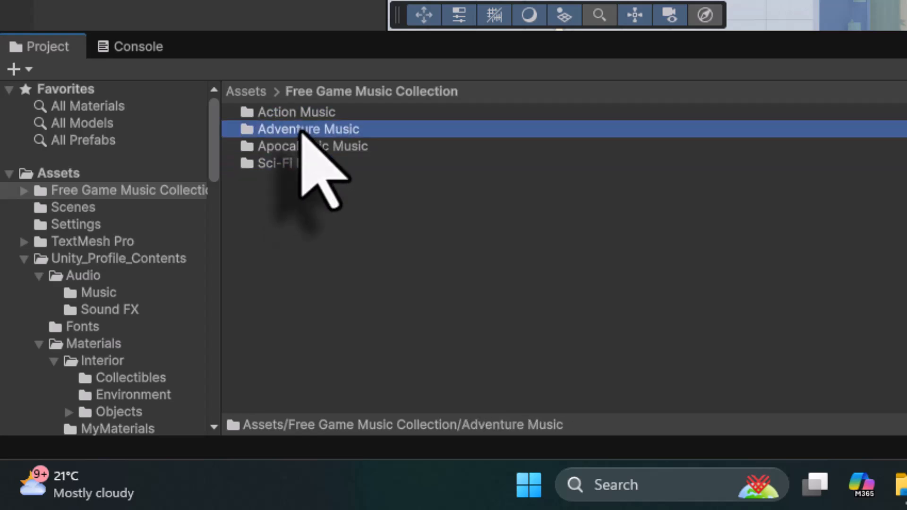
# - Preview Free Adventure Track 1 in the Inspector, then stop it
pyautogui.click(344, 117)
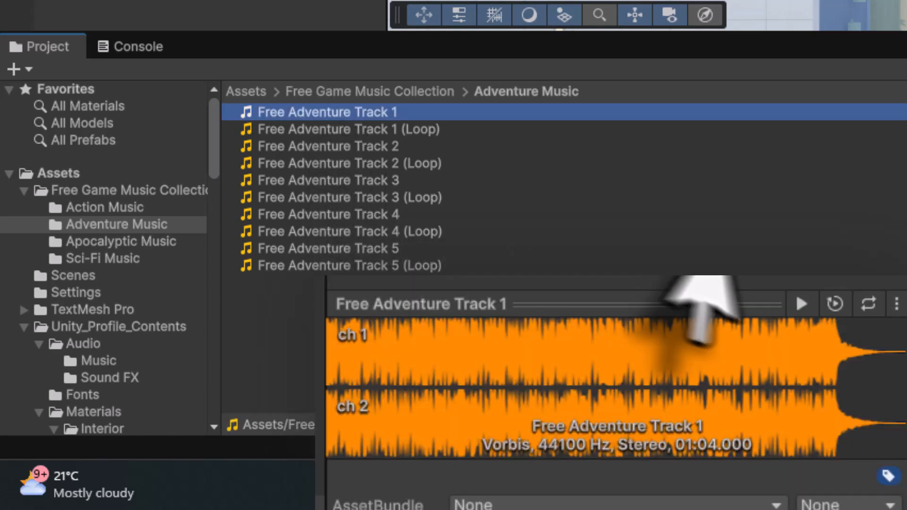
pyautogui.click(801, 305)
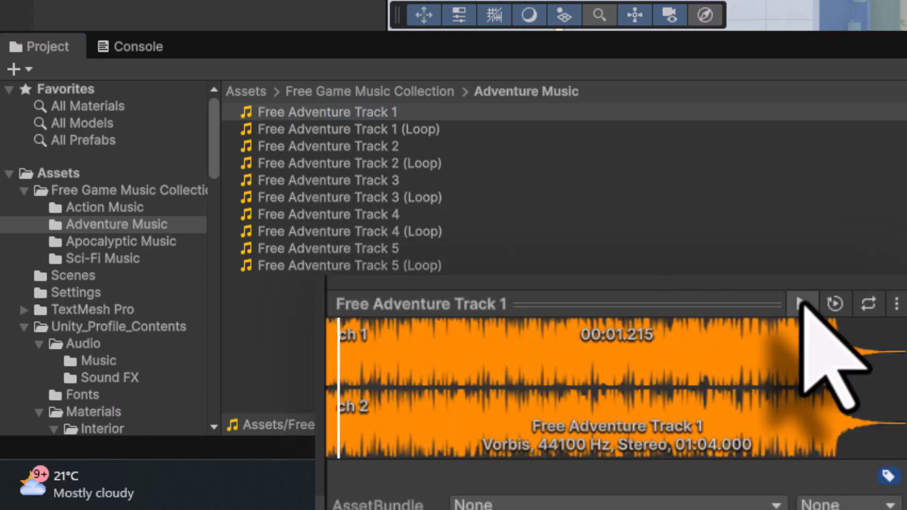
pyautogui.click(801, 303)
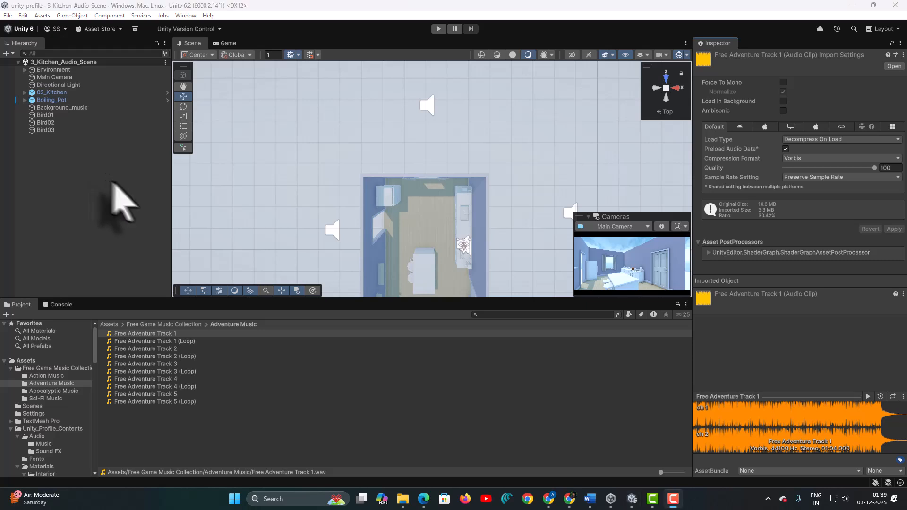
pyautogui.moveTo(425, 247); pyautogui.dragTo(429, 191, button='middle')
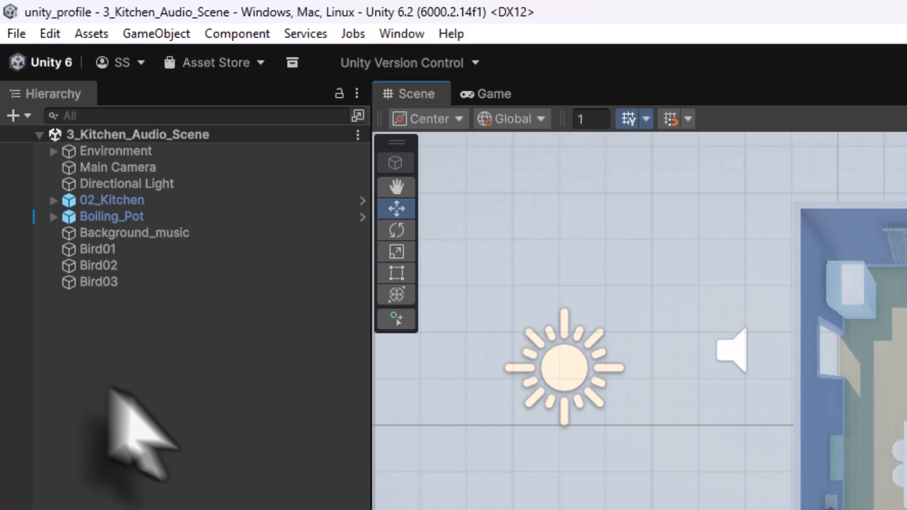
# - Add an Audio Reverb Zone to the kitchen through the Hierarchy's Audio menu
pyautogui.rightClick(78, 336)
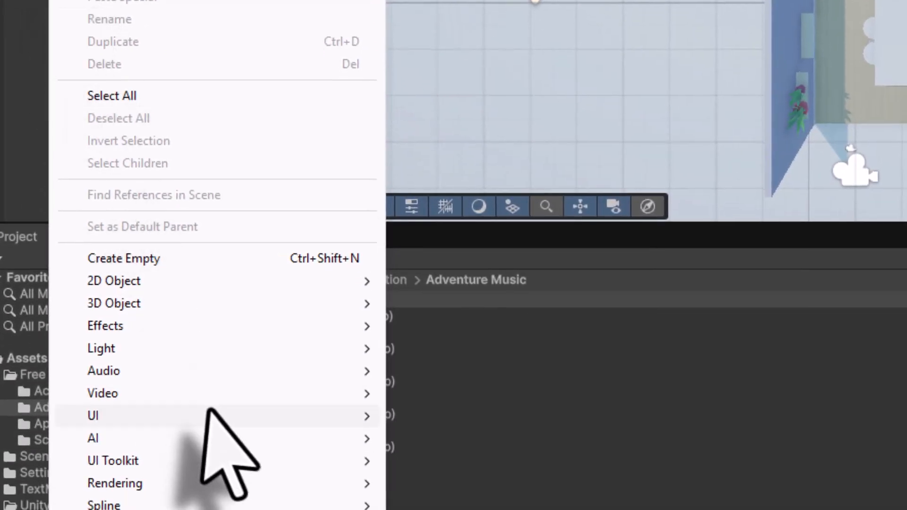
pyautogui.moveTo(179, 408)
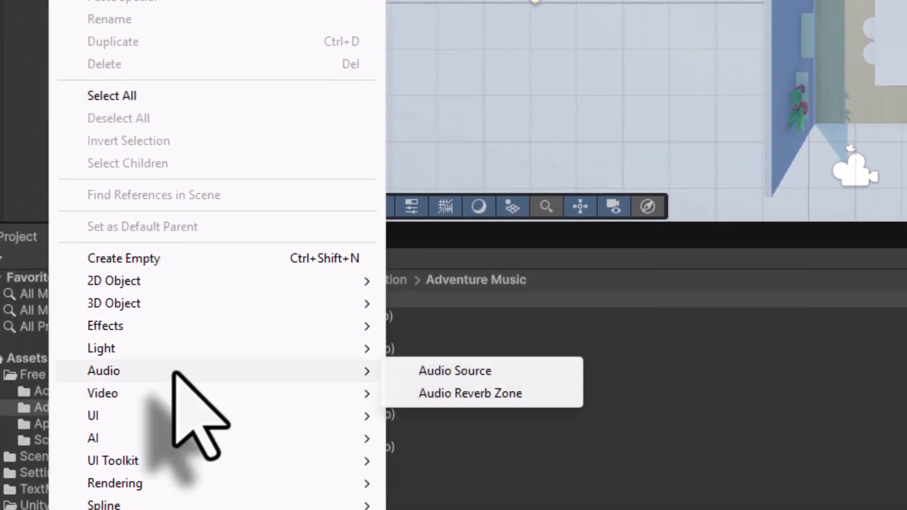
pyautogui.click(442, 396)
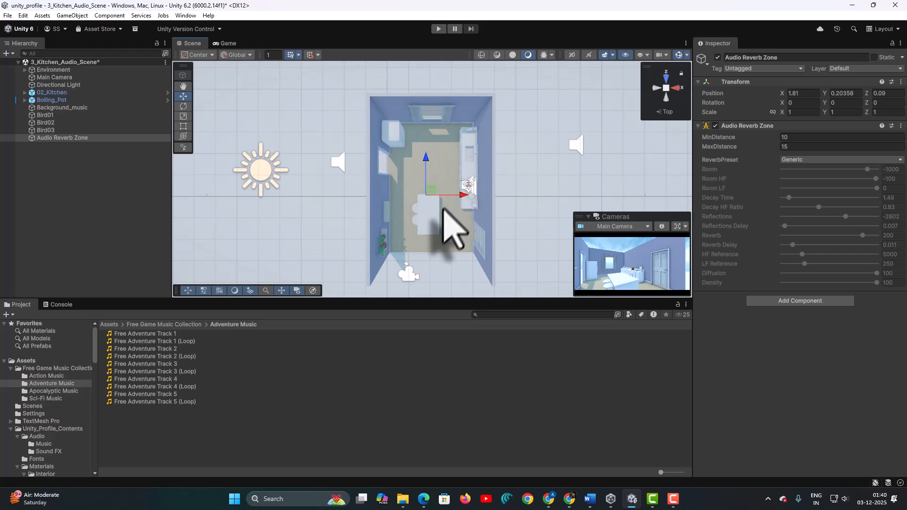
# - Raise the reverb zone to height 1.71 and set MinDistance 3 and MaxDistance 8
pyautogui.moveTo(431, 226); pyautogui.dragTo(434, 188, button='right')
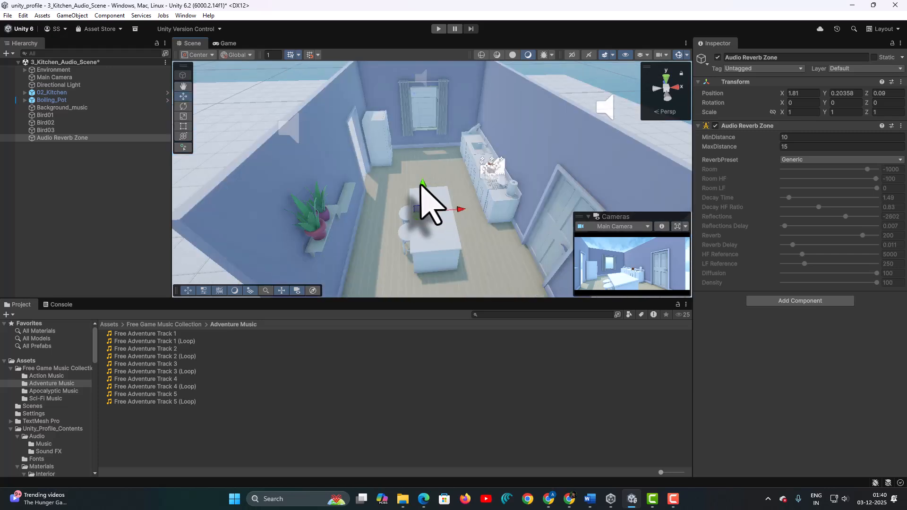
pyautogui.moveTo(422, 185); pyautogui.dragTo(420, 135)
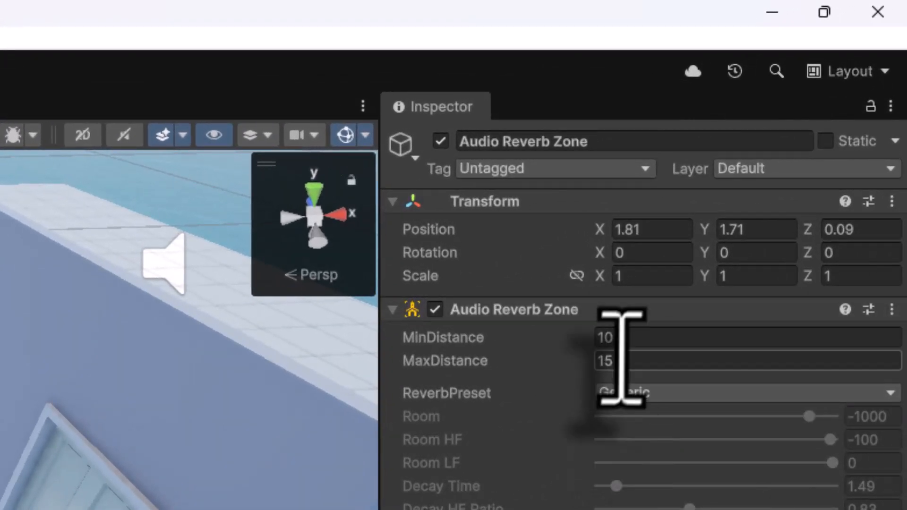
pyautogui.click(627, 339)
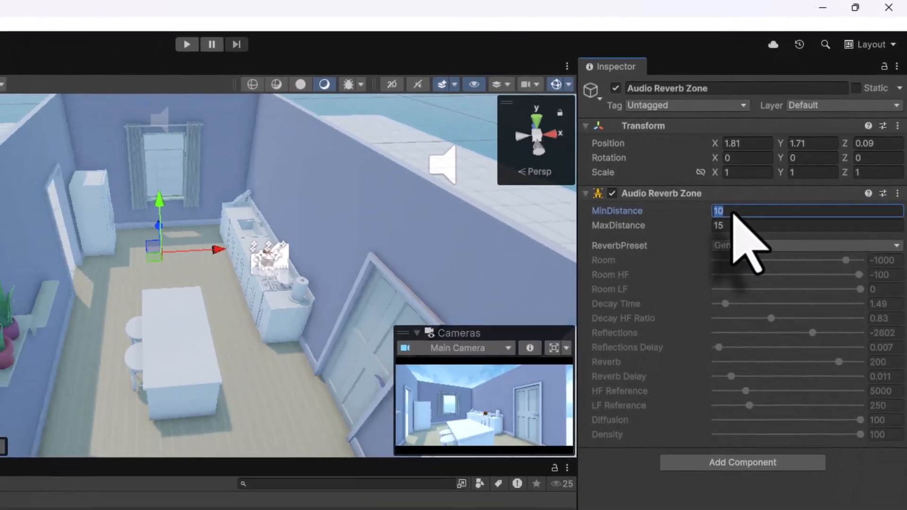
pyautogui.write('3')
pyautogui.click(730, 226)
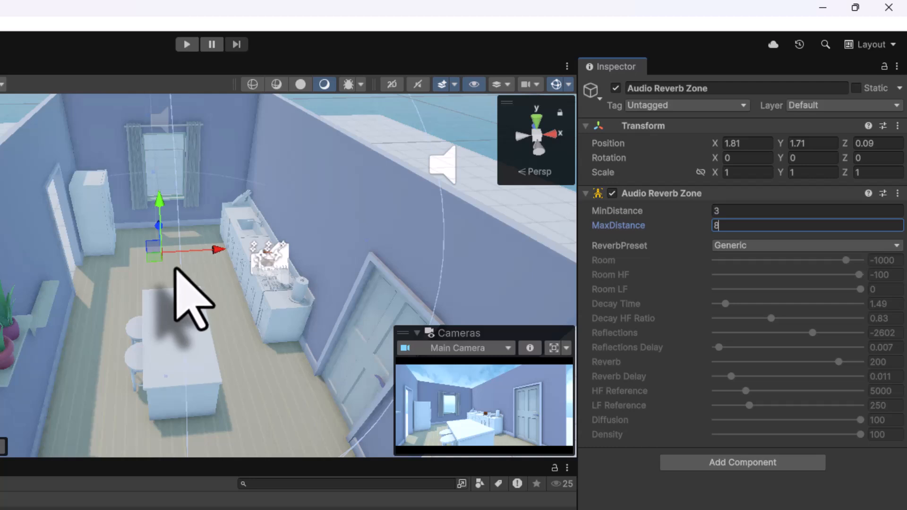
pyautogui.click(752, 248)
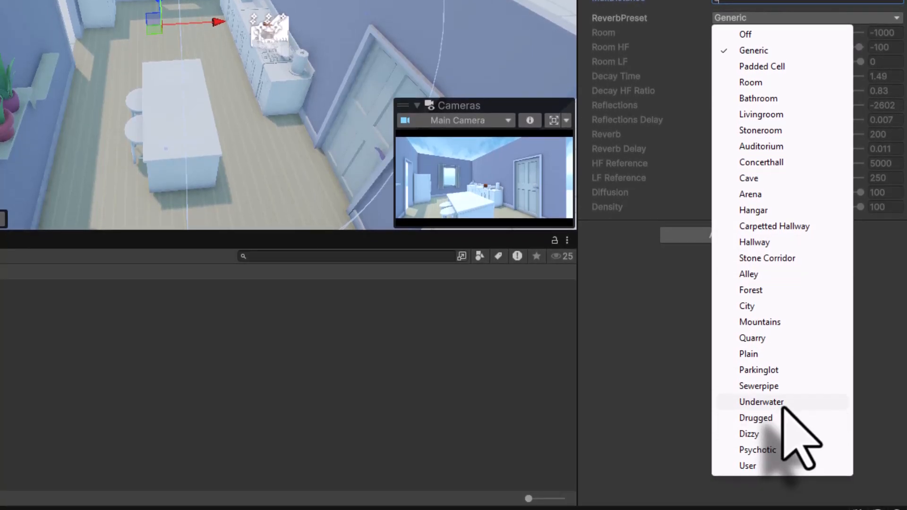
# - Apply the Underwater reverb preset to the Audio Reverb Zone and save the scene
pyautogui.click(782, 405)
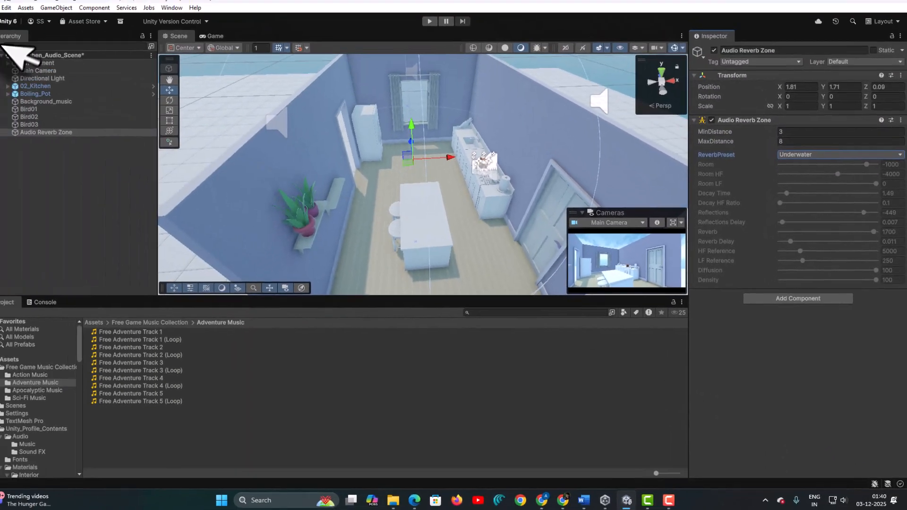
pyautogui.click(7, 16)
pyautogui.click(20, 61)
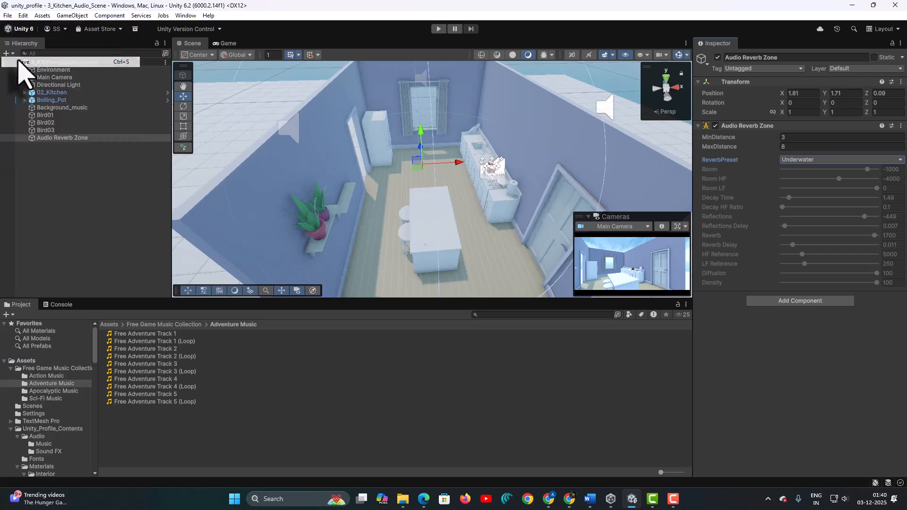
# - Play the scene to hear the Underwater reverb in the kitchen, then stop
pyautogui.click(438, 29)
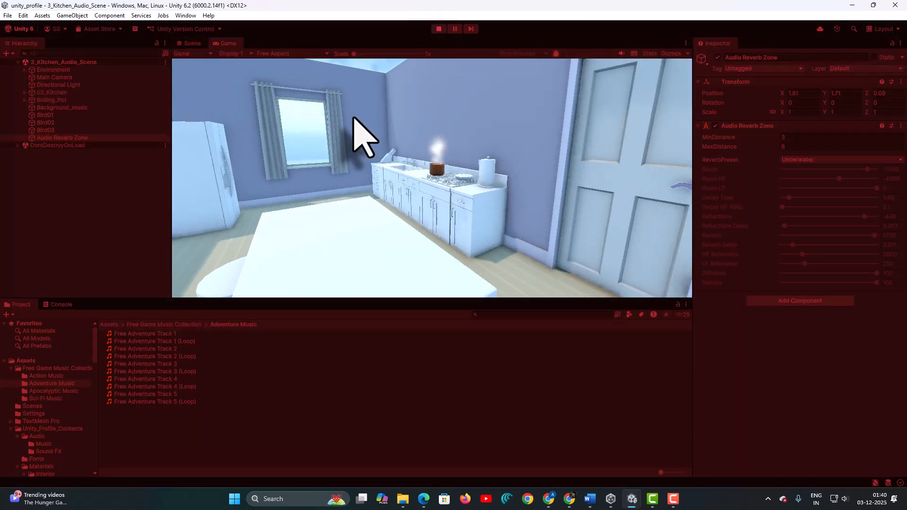
pyautogui.press('Left')
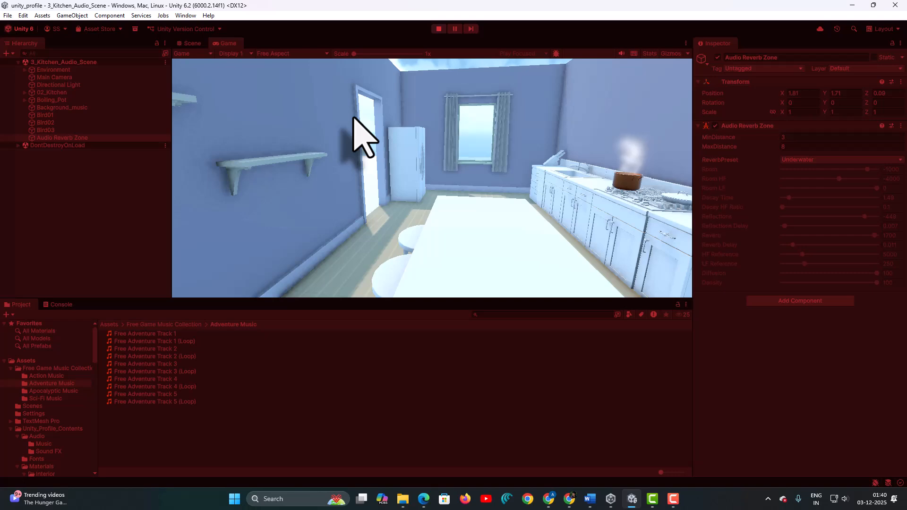
pyautogui.click(439, 29)
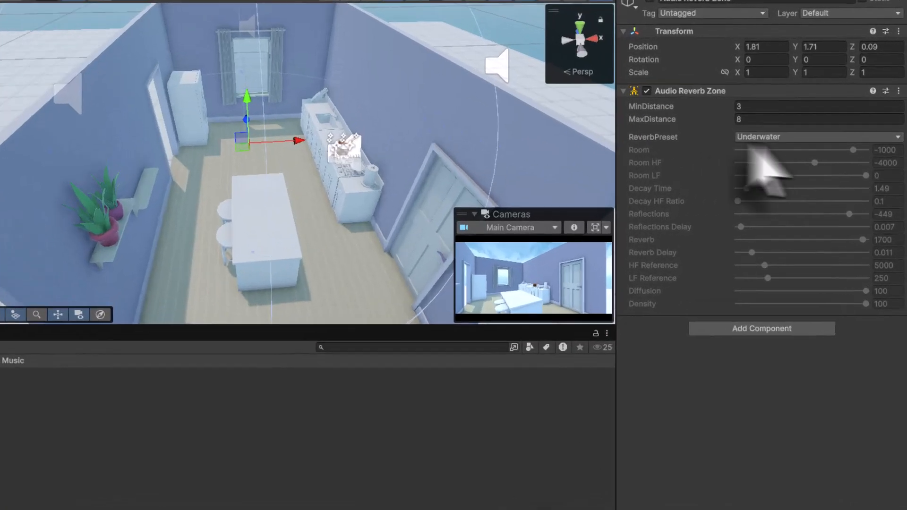
# - Switch the reverb preset to Livingroom and save the scene
pyautogui.click(766, 137)
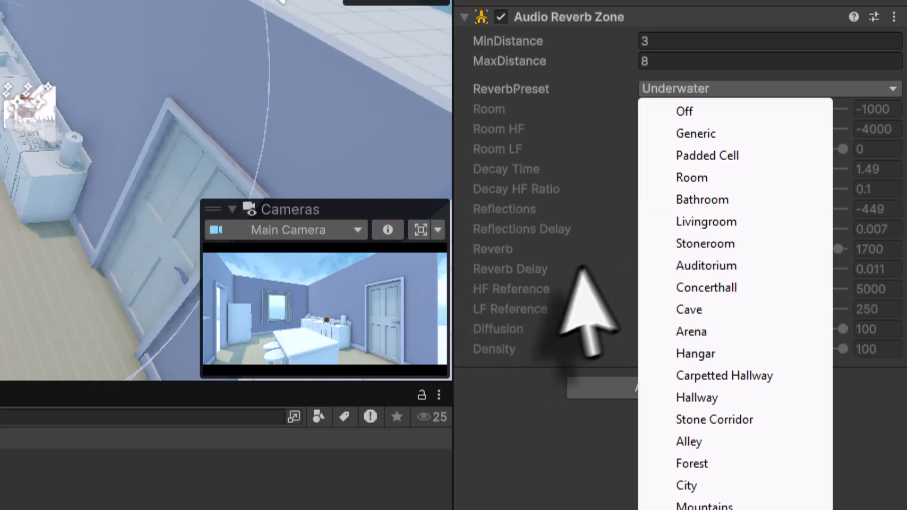
pyautogui.click(709, 221)
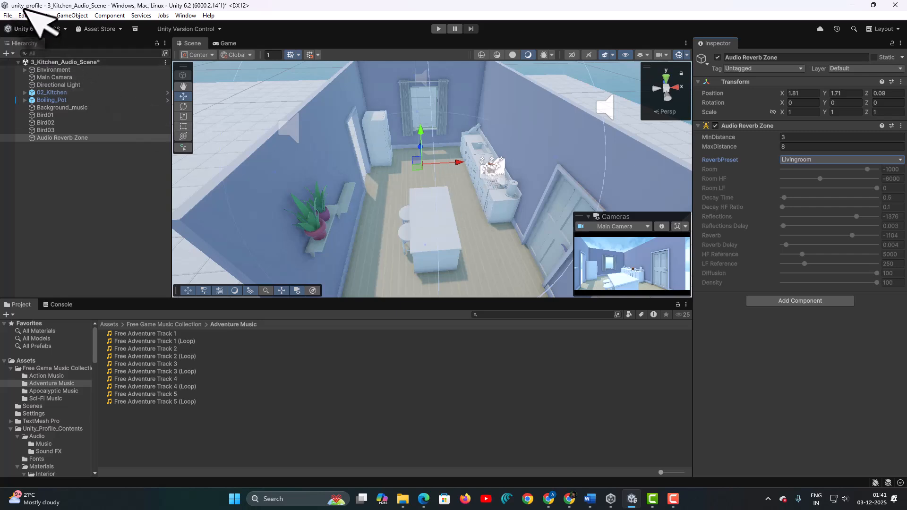
pyautogui.click(7, 15)
pyautogui.click(21, 62)
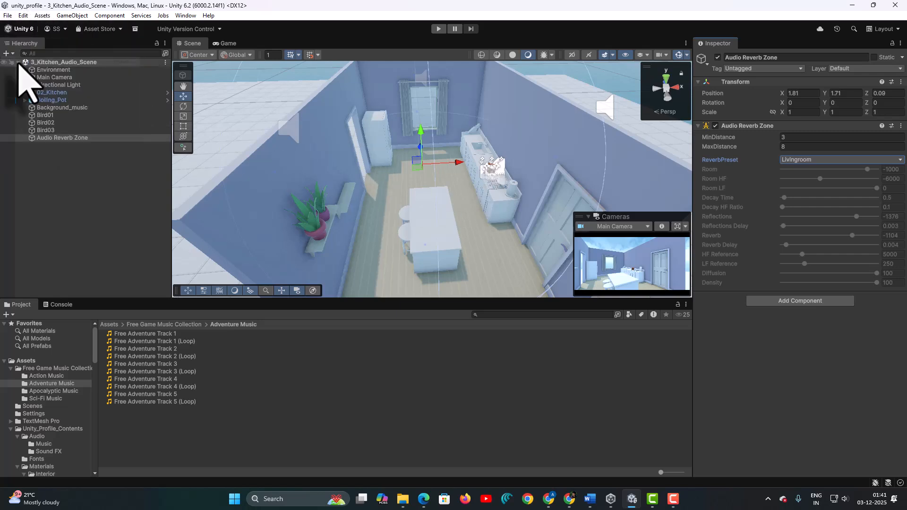
# - Select the refrigerator under 02_Kitchen > Furniture, frame it, and orbit to face its doors
pyautogui.scroll(3, 382, 162)
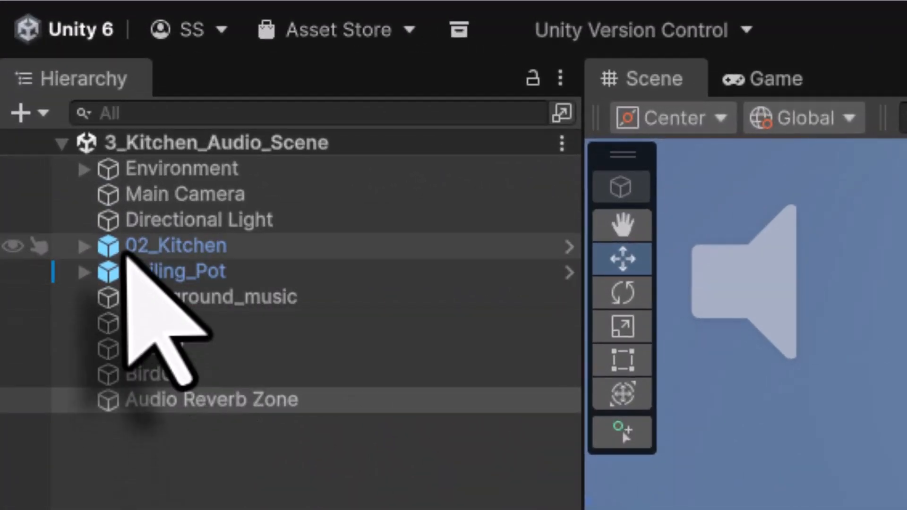
pyautogui.click(131, 250)
pyautogui.click(84, 246)
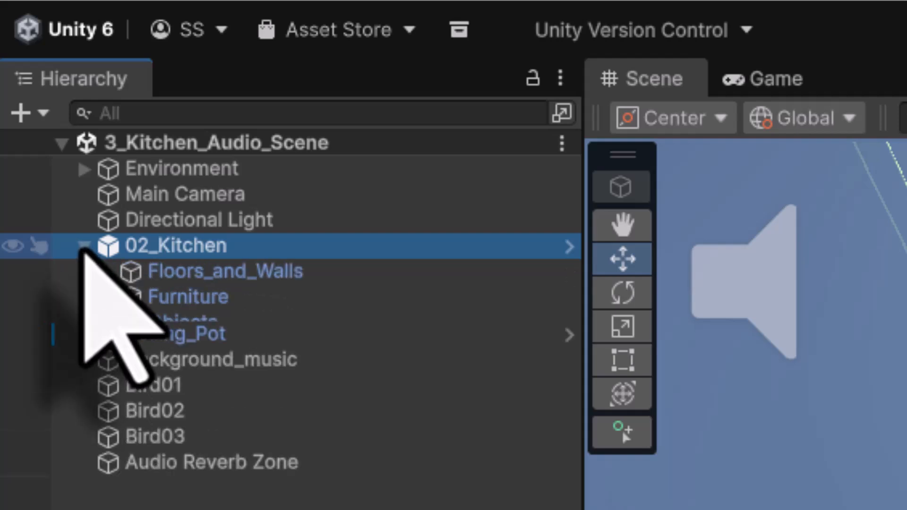
pyautogui.click(185, 297)
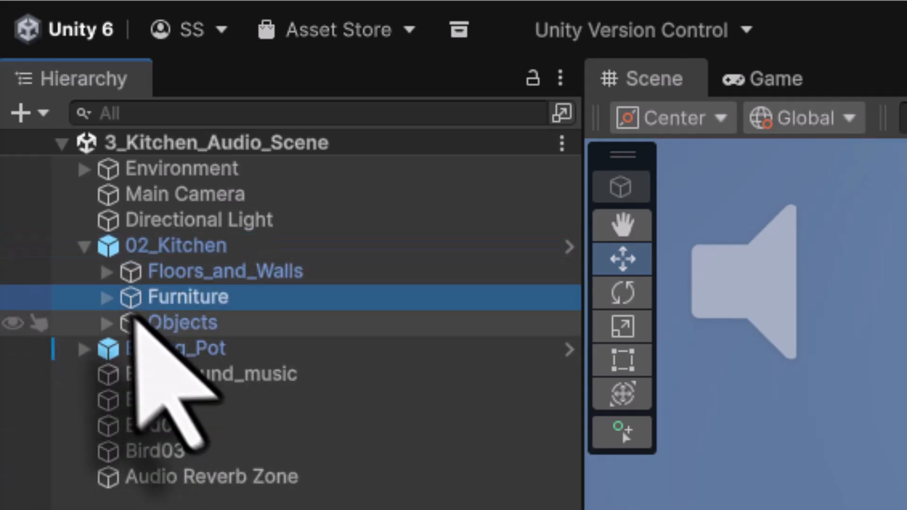
pyautogui.click(107, 298)
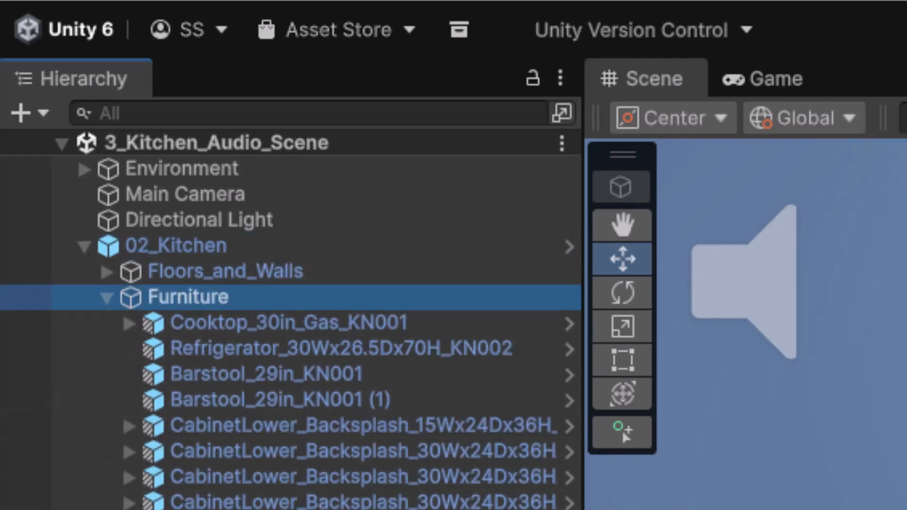
pyautogui.click(251, 355)
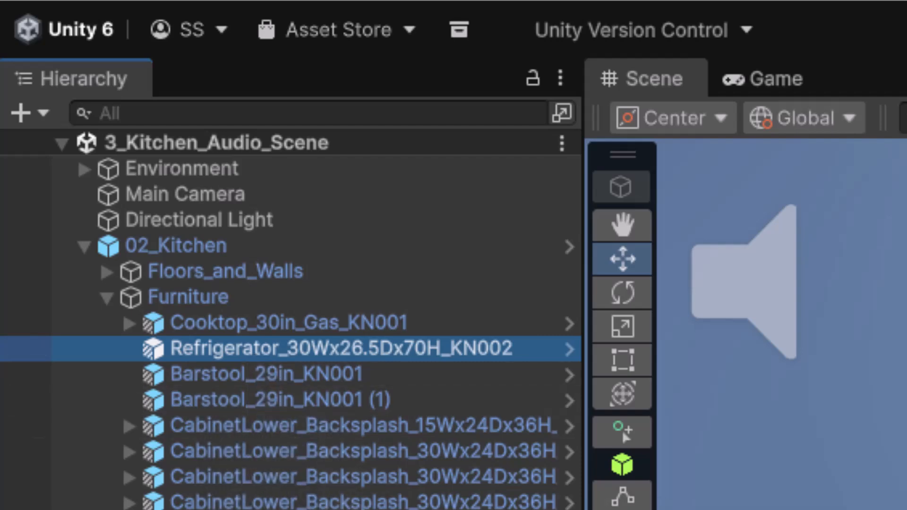
pyautogui.press('f')
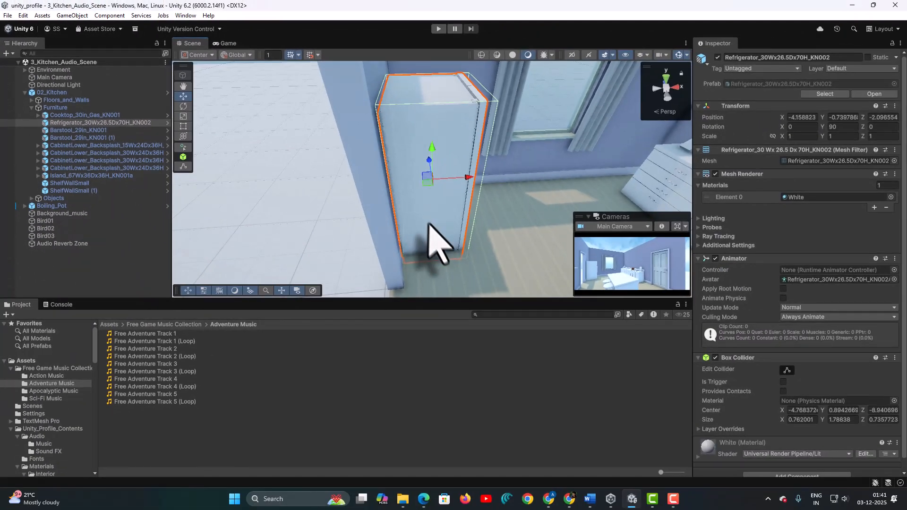
pyautogui.keyDown('alt'); pyautogui.moveTo(428, 223); pyautogui.dragTo(298, 137); pyautogui.keyUp('alt')
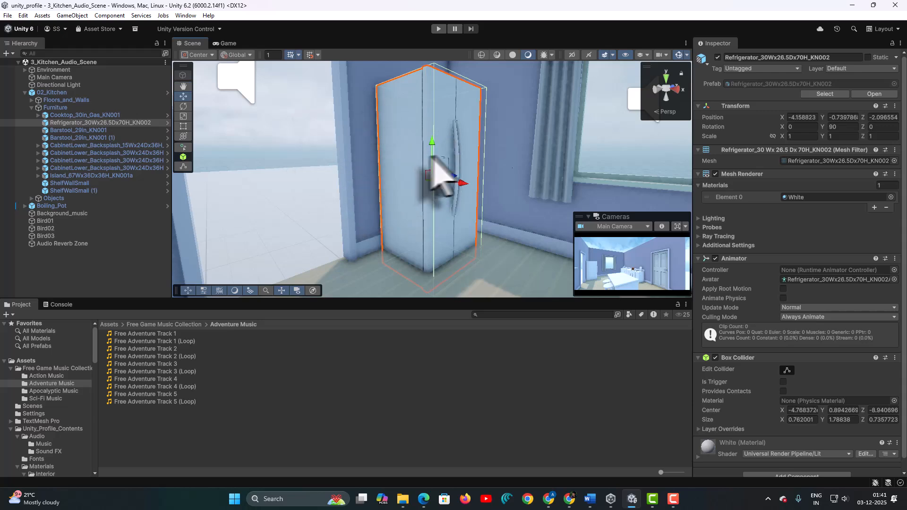
# - Add an Audio Source component to the refrigerator
pyautogui.scroll(-1, 742, 316)
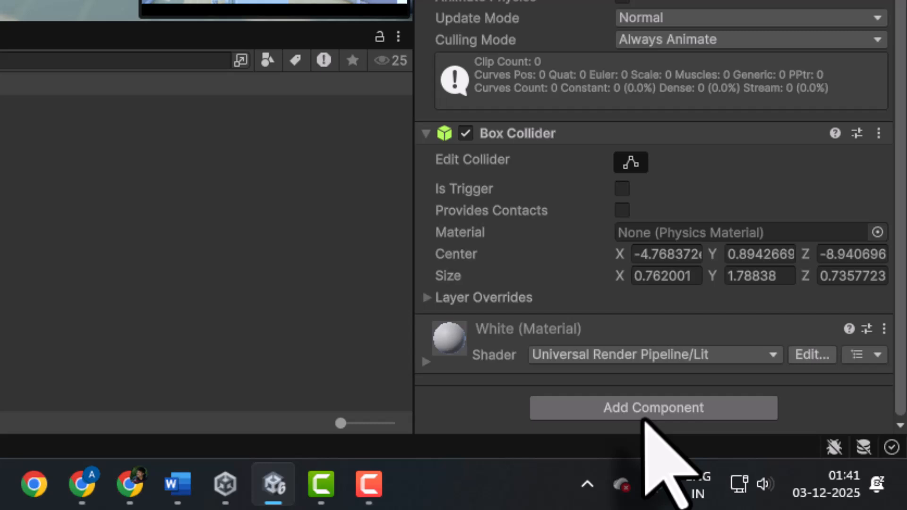
pyautogui.click(794, 466)
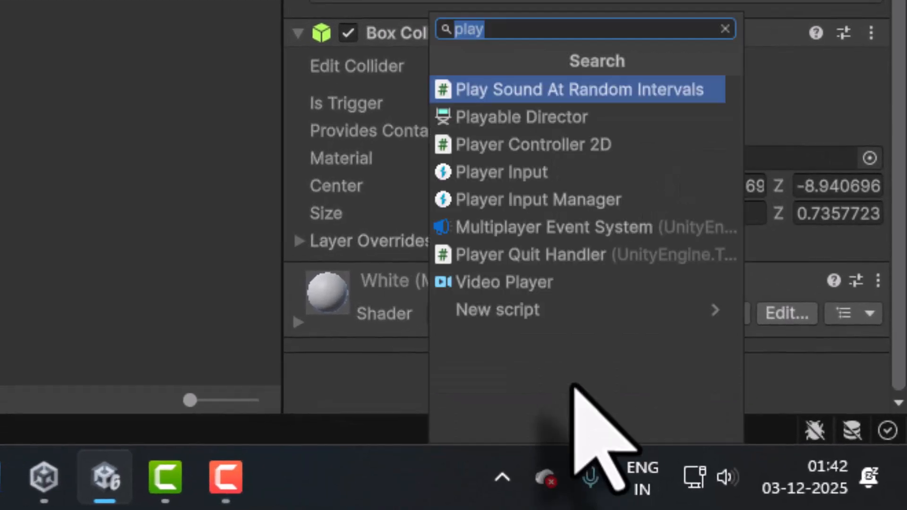
pyautogui.write('audio')
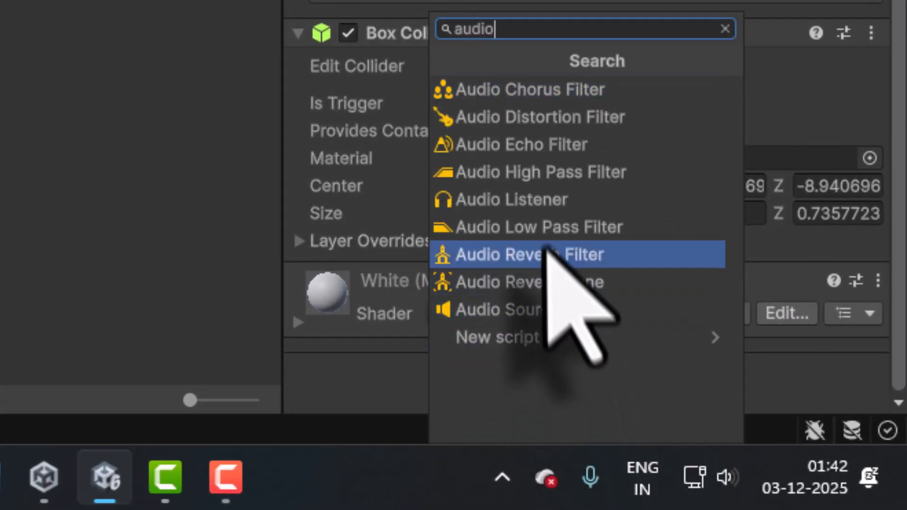
pyautogui.click(534, 309)
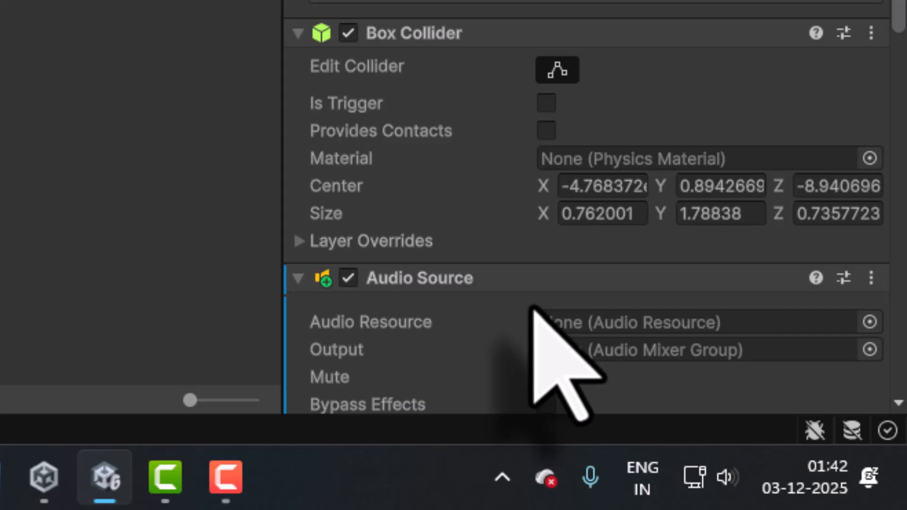
# - Set the Audio Source's clip to Fridge_Hum
pyautogui.scroll(-2, 533, 310)
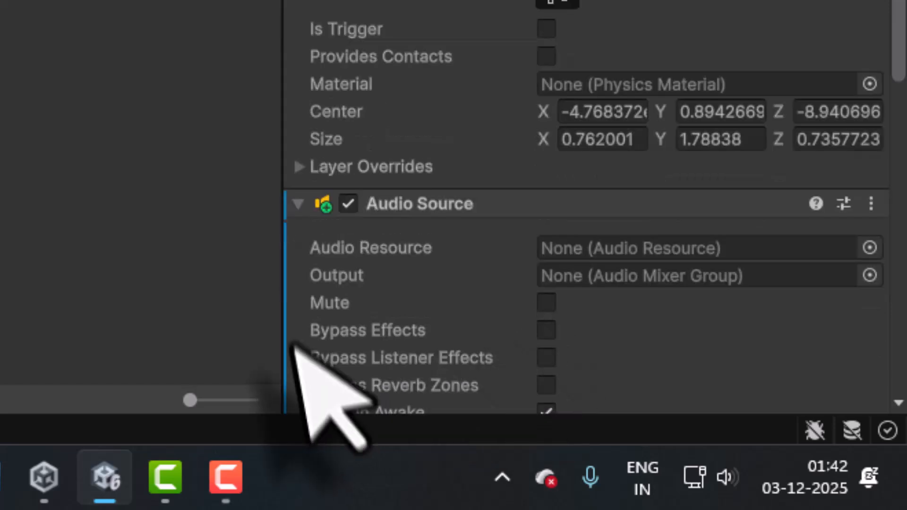
pyautogui.click(870, 247)
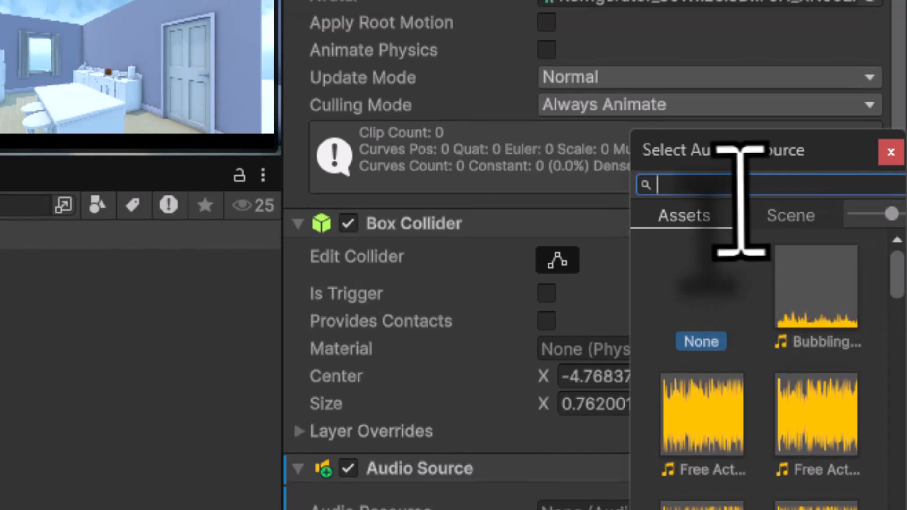
pyautogui.write('hum')
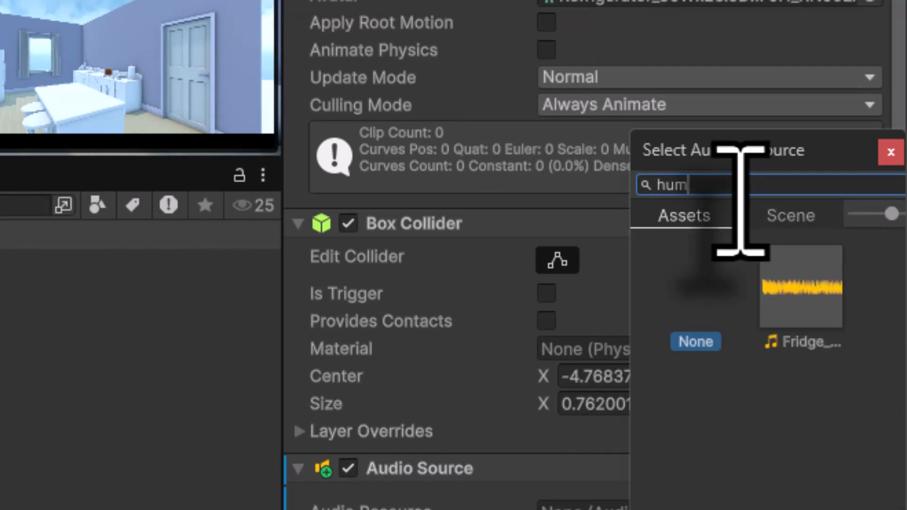
pyautogui.click(812, 300)
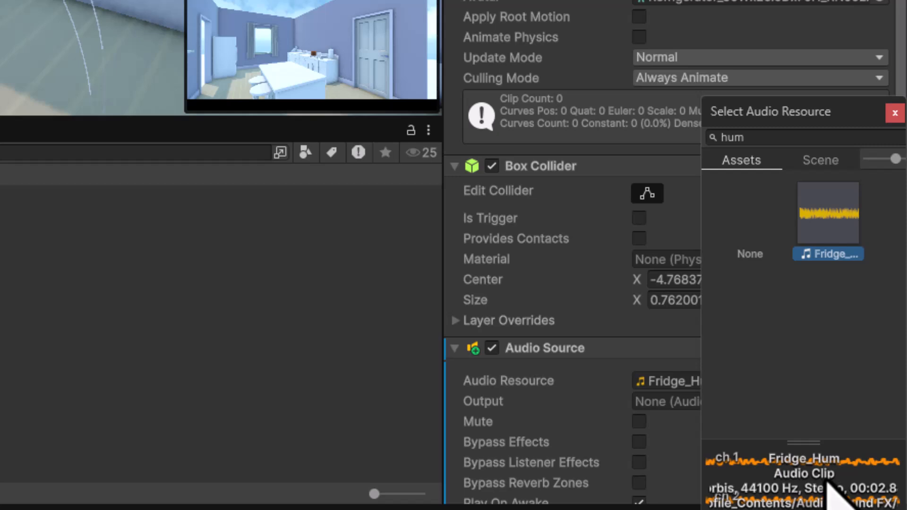
pyautogui.doubleClick(827, 222)
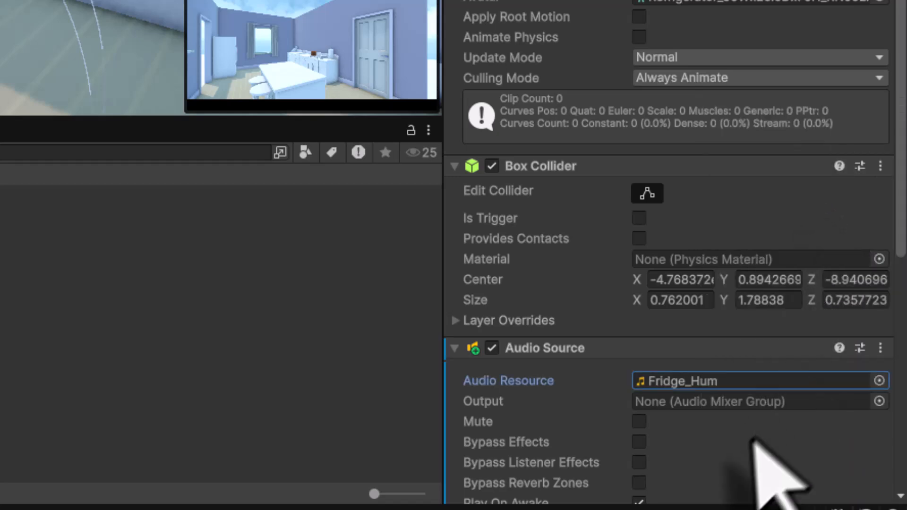
# - Enable Loop, set Spatial Blend to 1 (3D), and save the scene
pyautogui.scroll(-3, 747, 444)
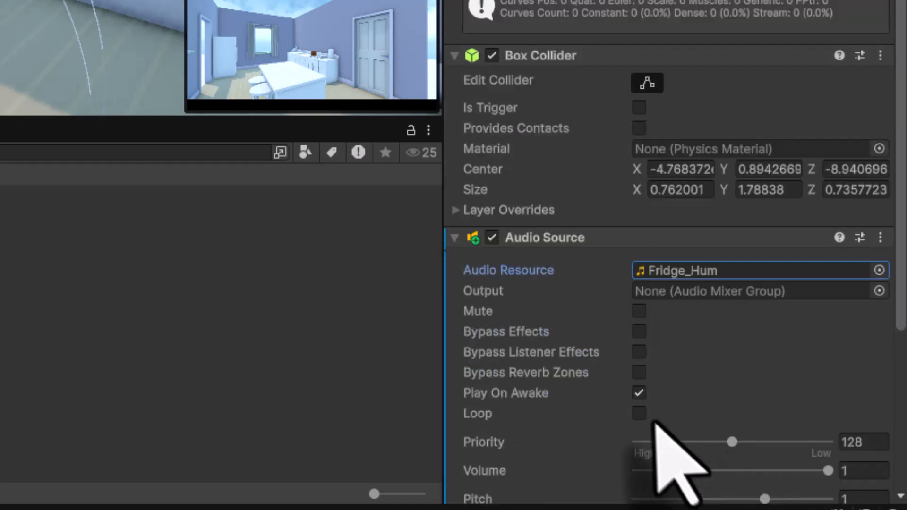
pyautogui.click(638, 414)
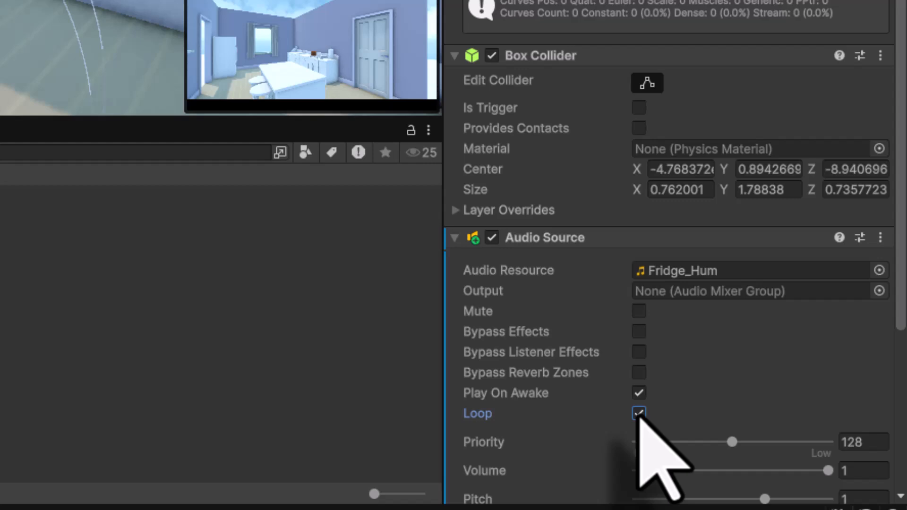
pyautogui.scroll(-6, 638, 414)
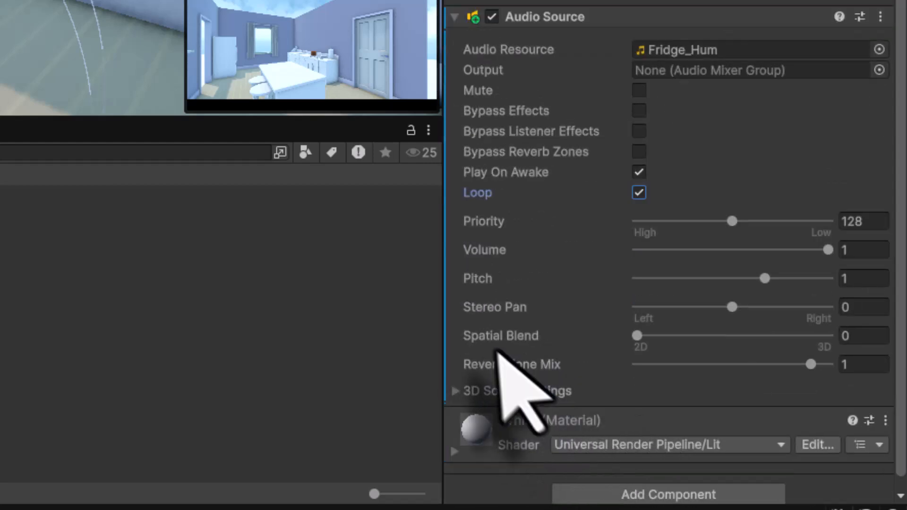
pyautogui.moveTo(638, 336); pyautogui.dragTo(850, 337)
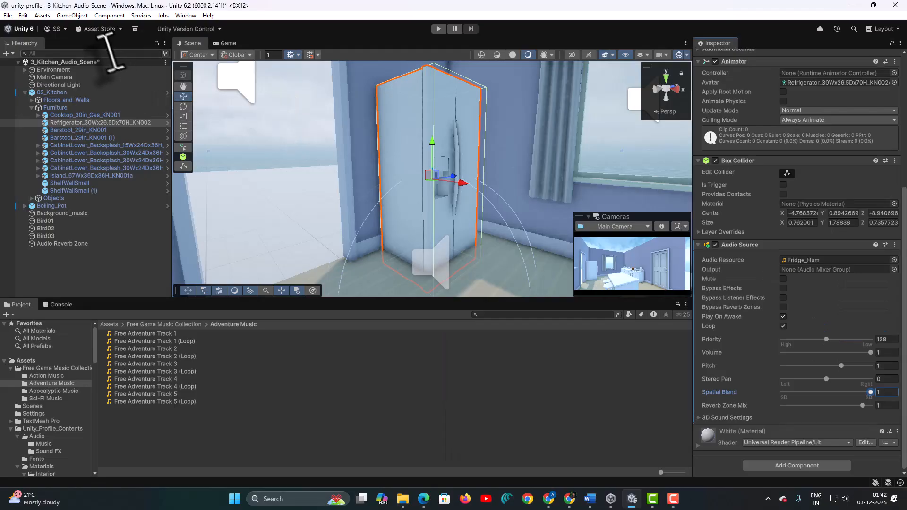
pyautogui.click(8, 16)
pyautogui.click(26, 64)
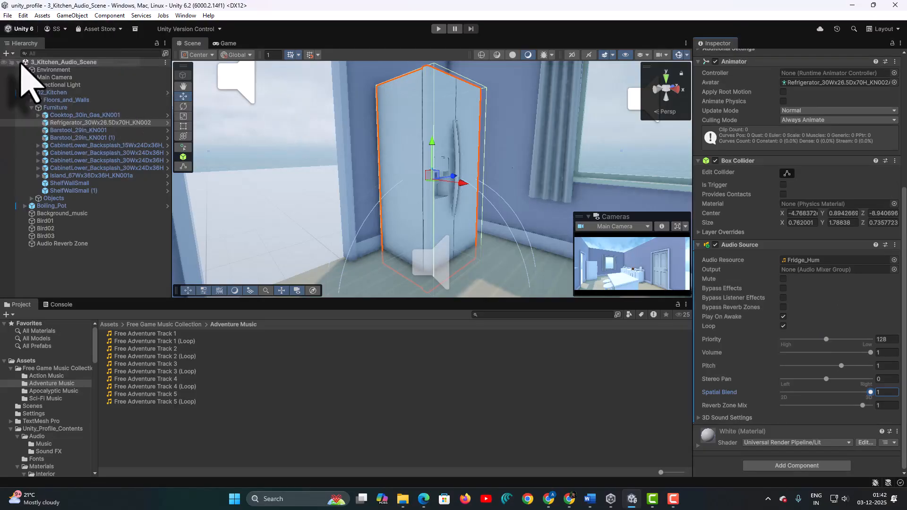
pyautogui.click(439, 29)
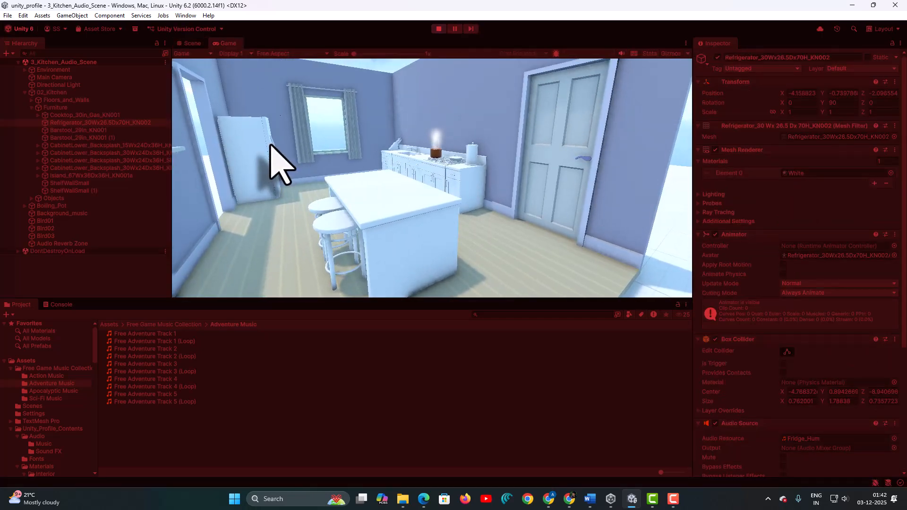
pyautogui.press('w')
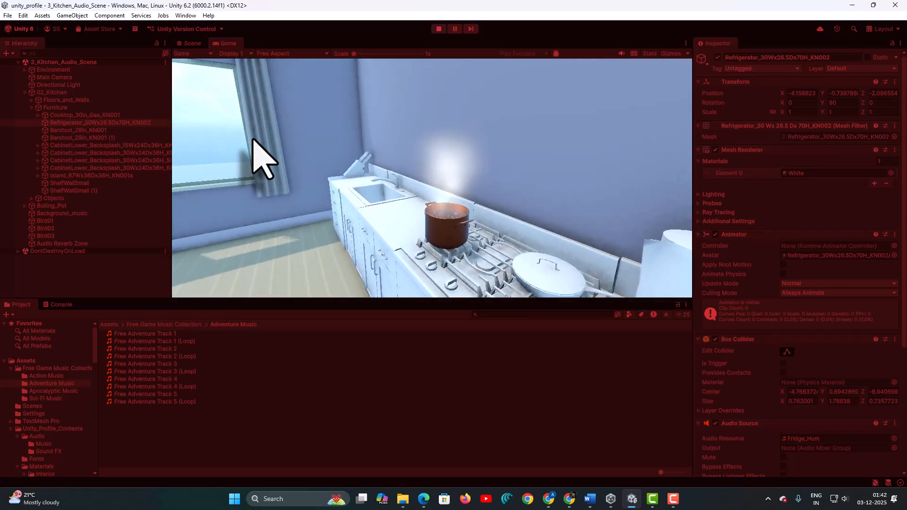
pyautogui.press('a')
pyautogui.press('w')
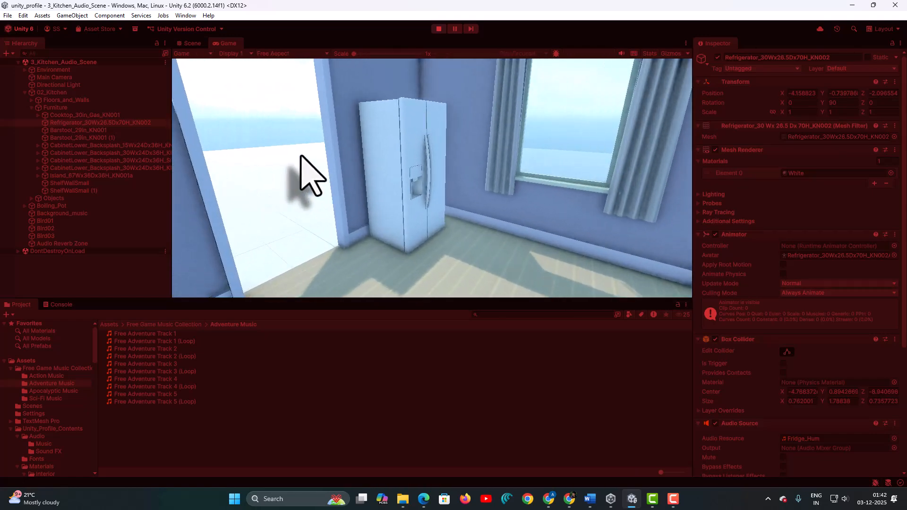
pyautogui.press('w')
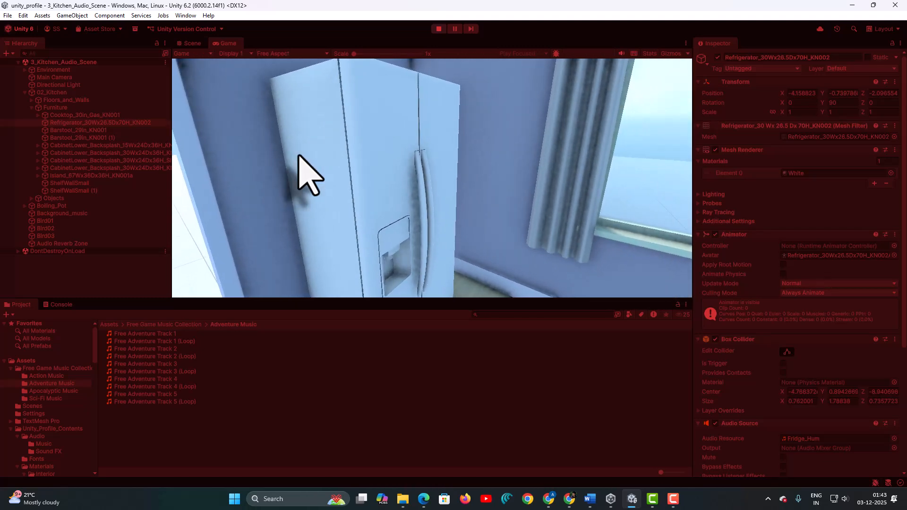
pyautogui.press('s')
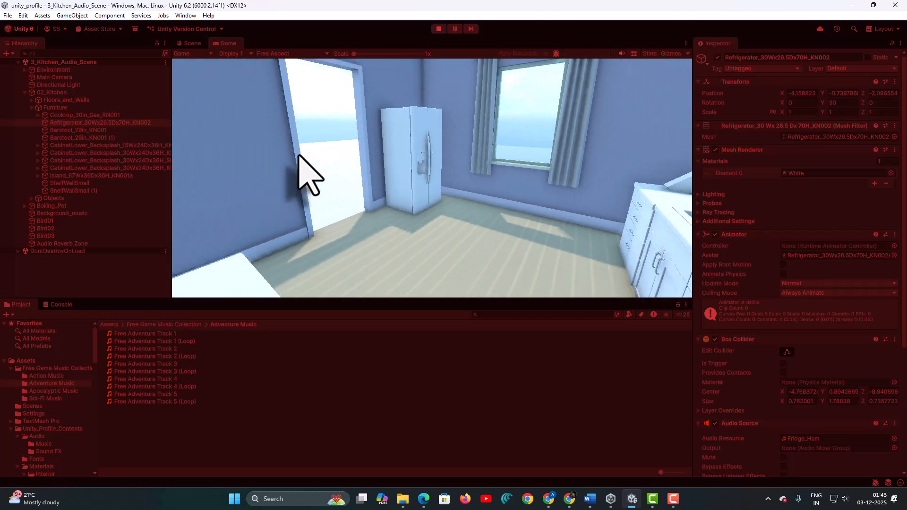
pyautogui.press('s')
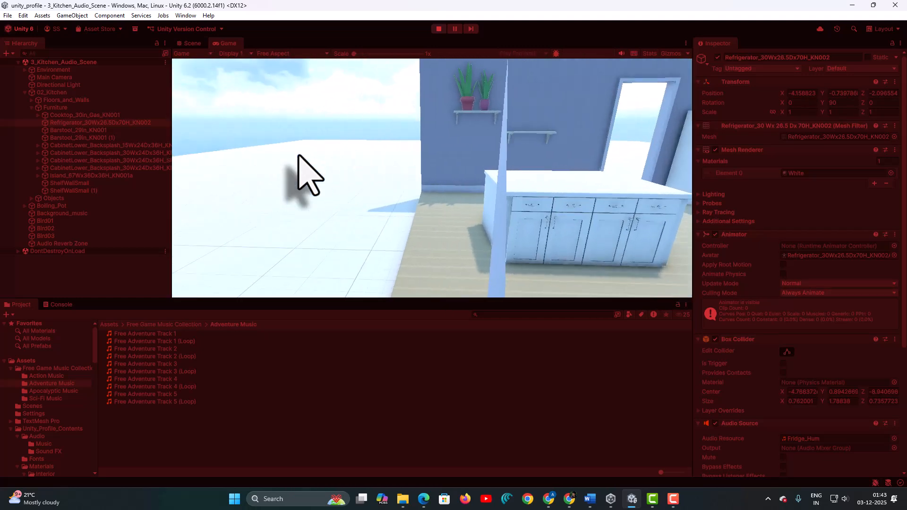
pyautogui.press('w')
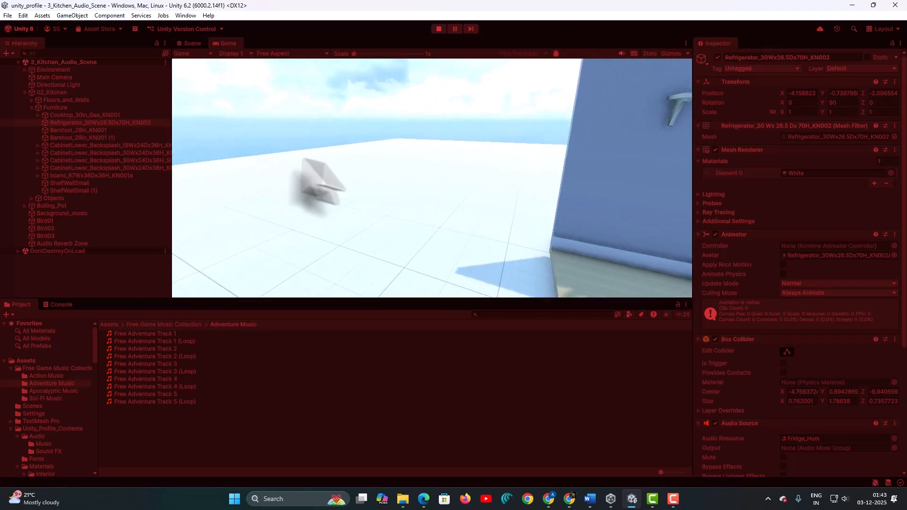
pyautogui.press('d')
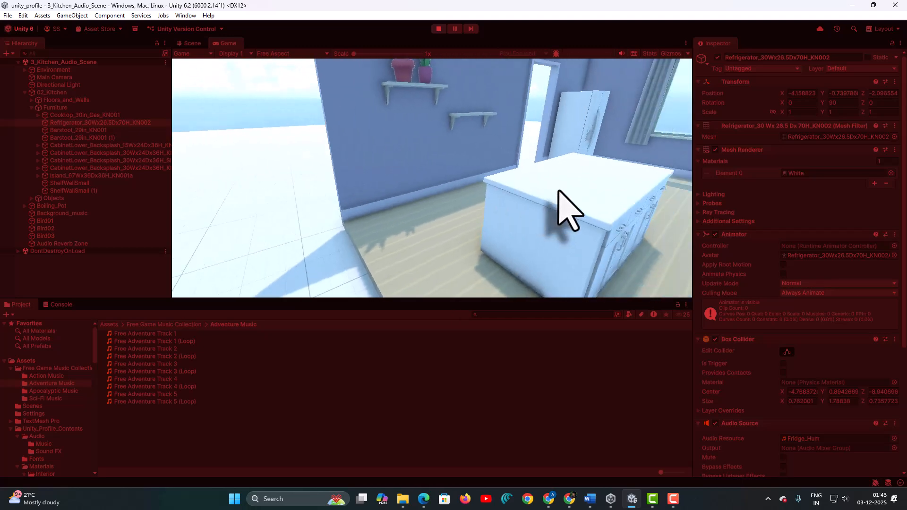
pyautogui.press('s')
pyautogui.press('s')
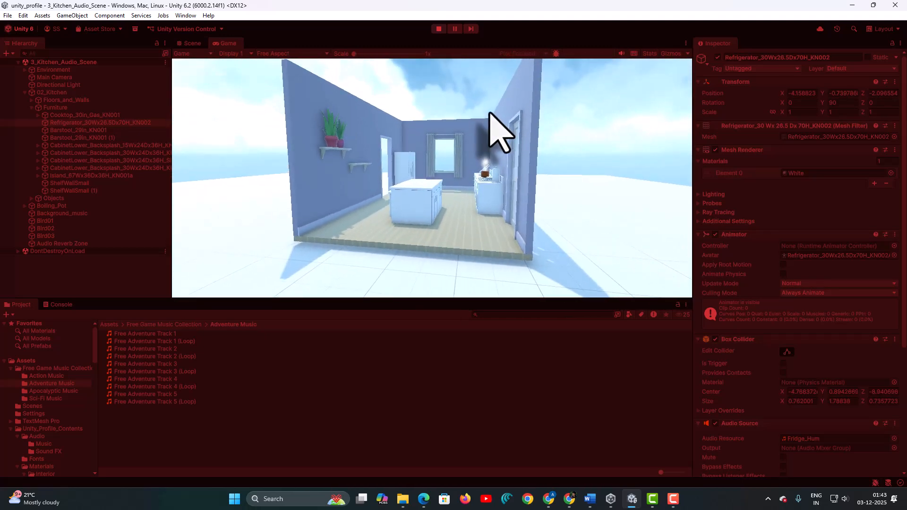
pyautogui.click(438, 29)
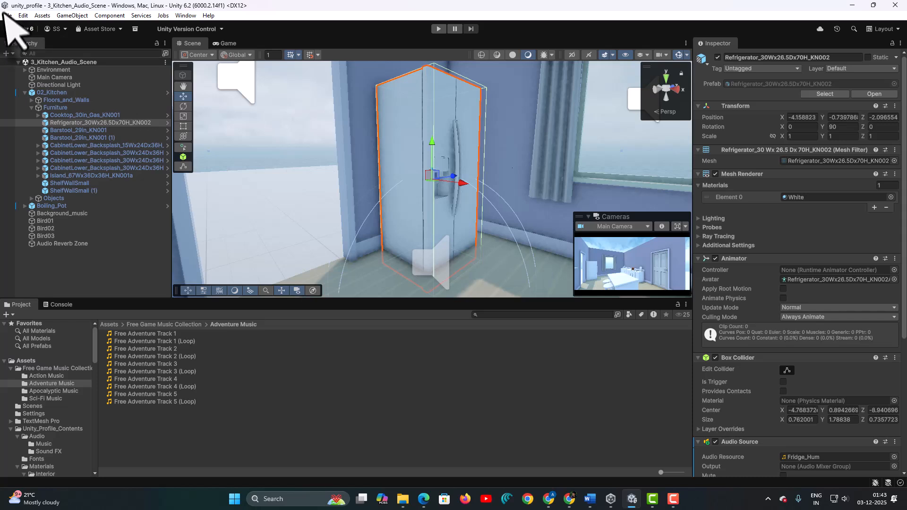
pyautogui.click(7, 15)
pyautogui.click(23, 63)
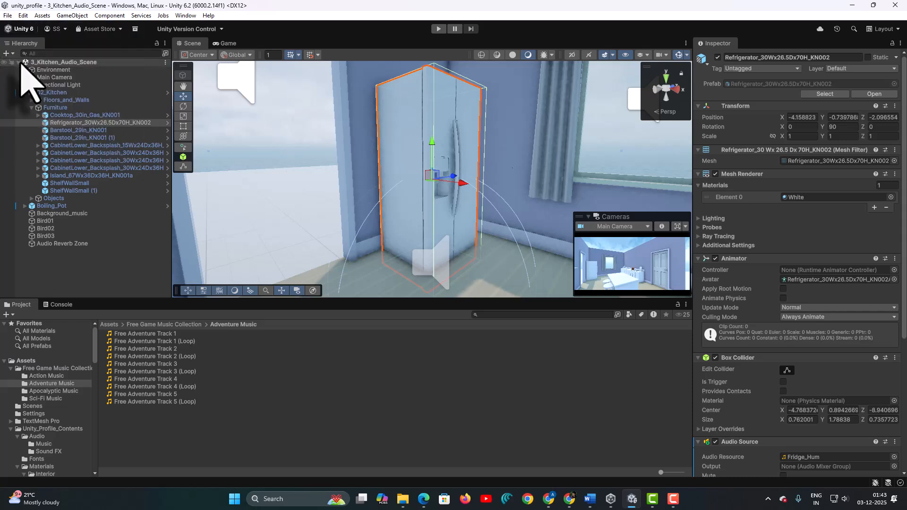